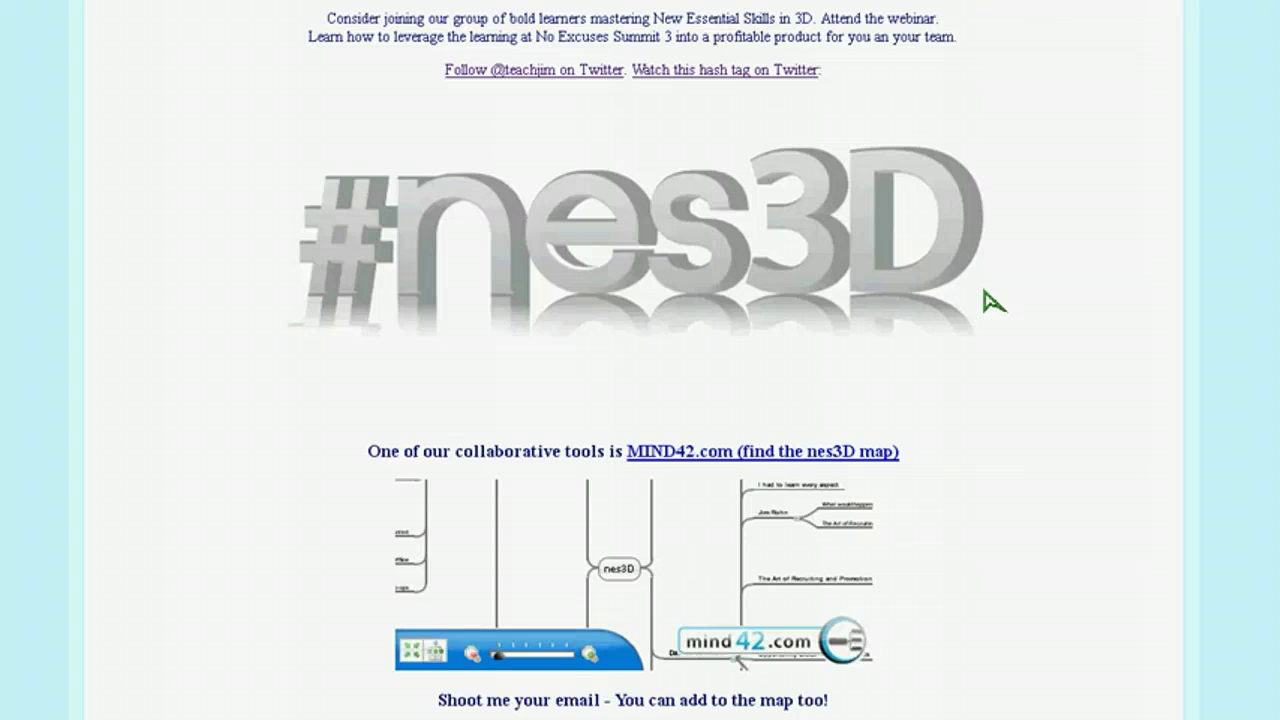
Switch from the nes3D web page to the Freeplane map and unfold the first speaker's branch through Create a Product to Automated Webinars
scroll(1030, 372, down, 1)
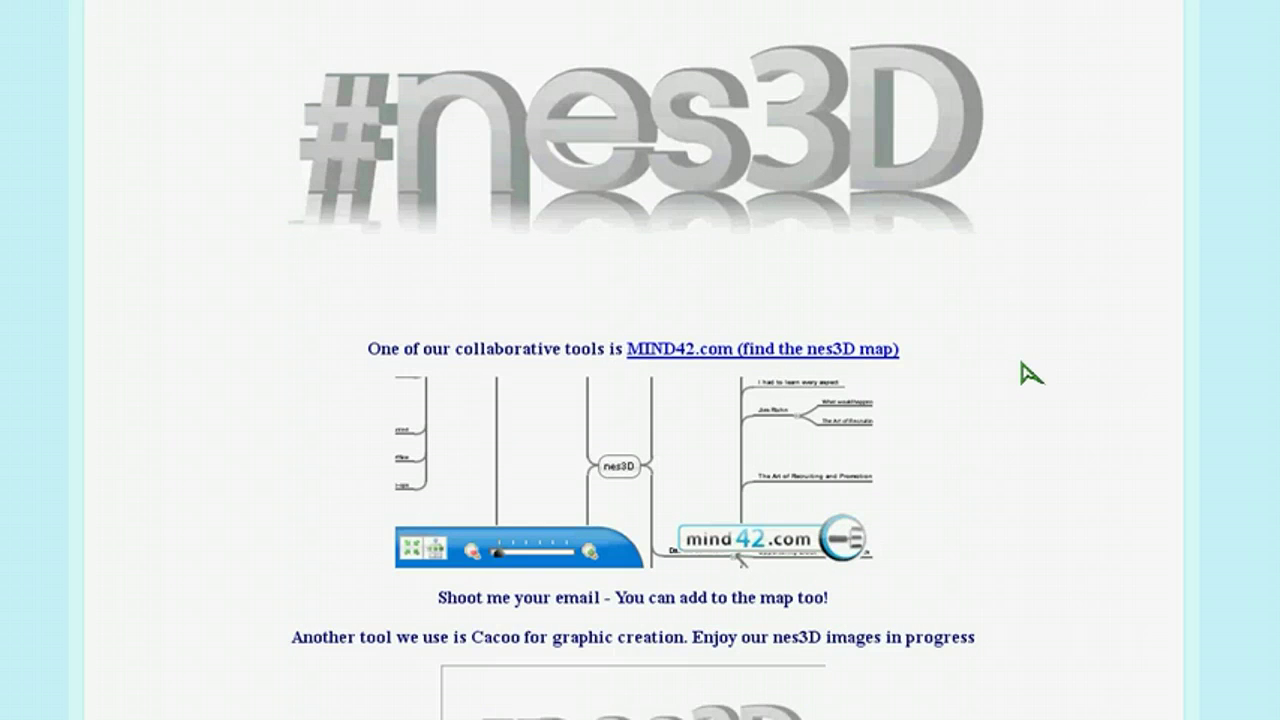
scroll(1030, 372, down, 1)
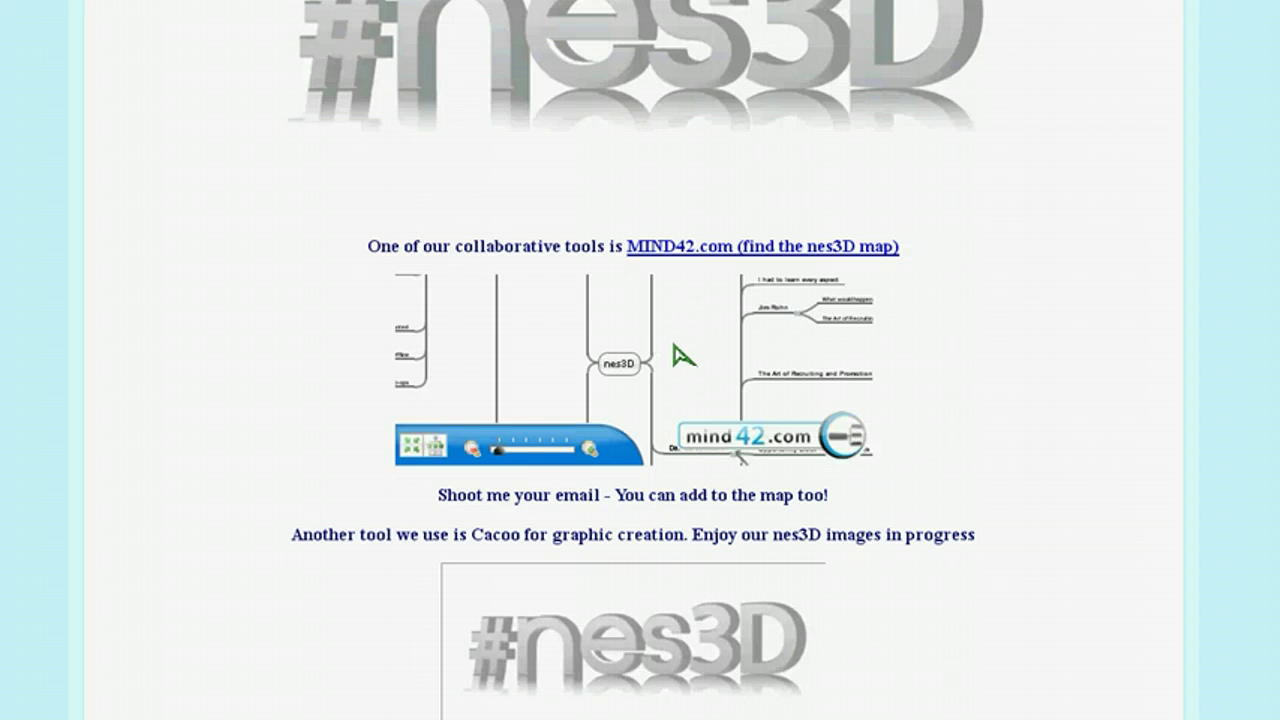
key(alt+Tab)
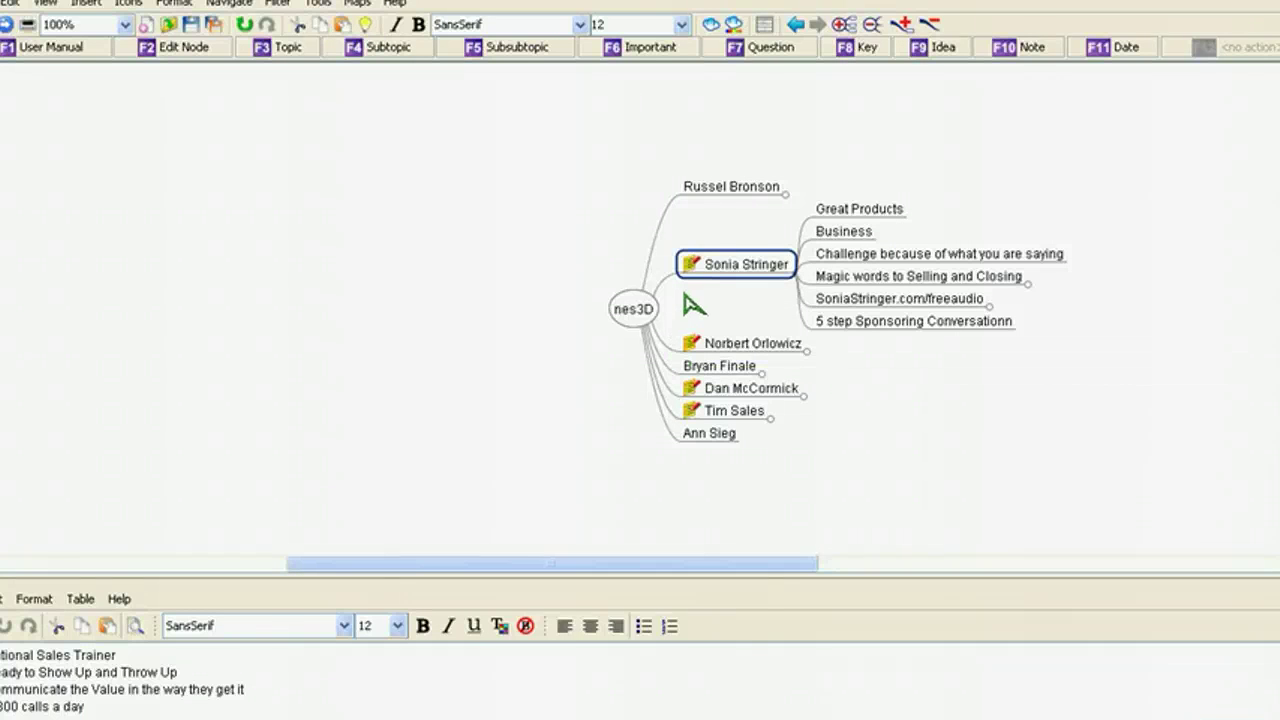
click(747, 191)
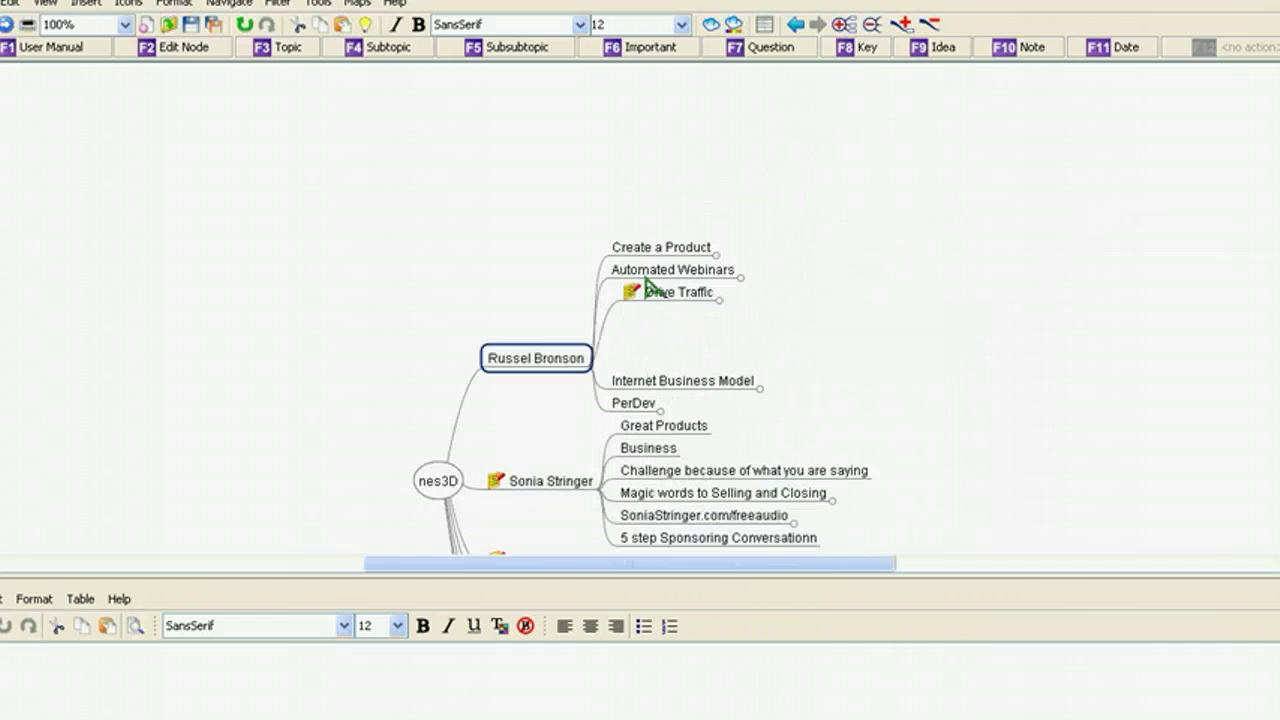
click(655, 250)
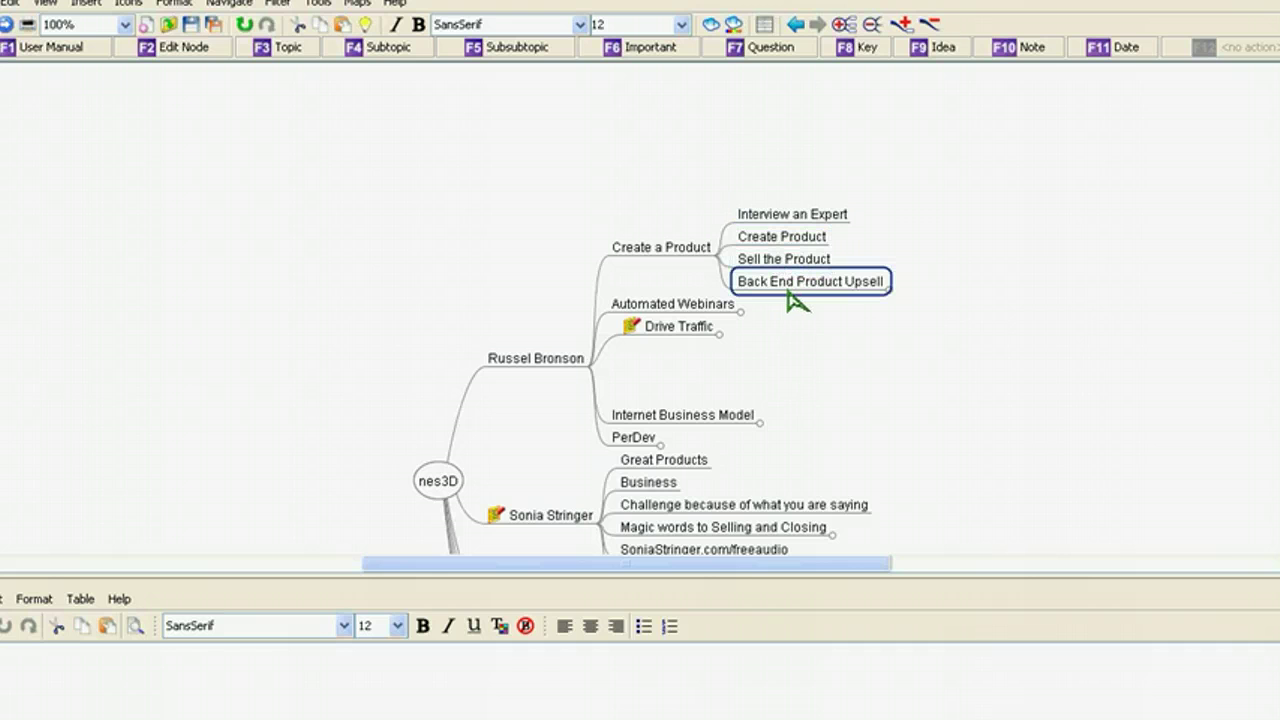
click(830, 281)
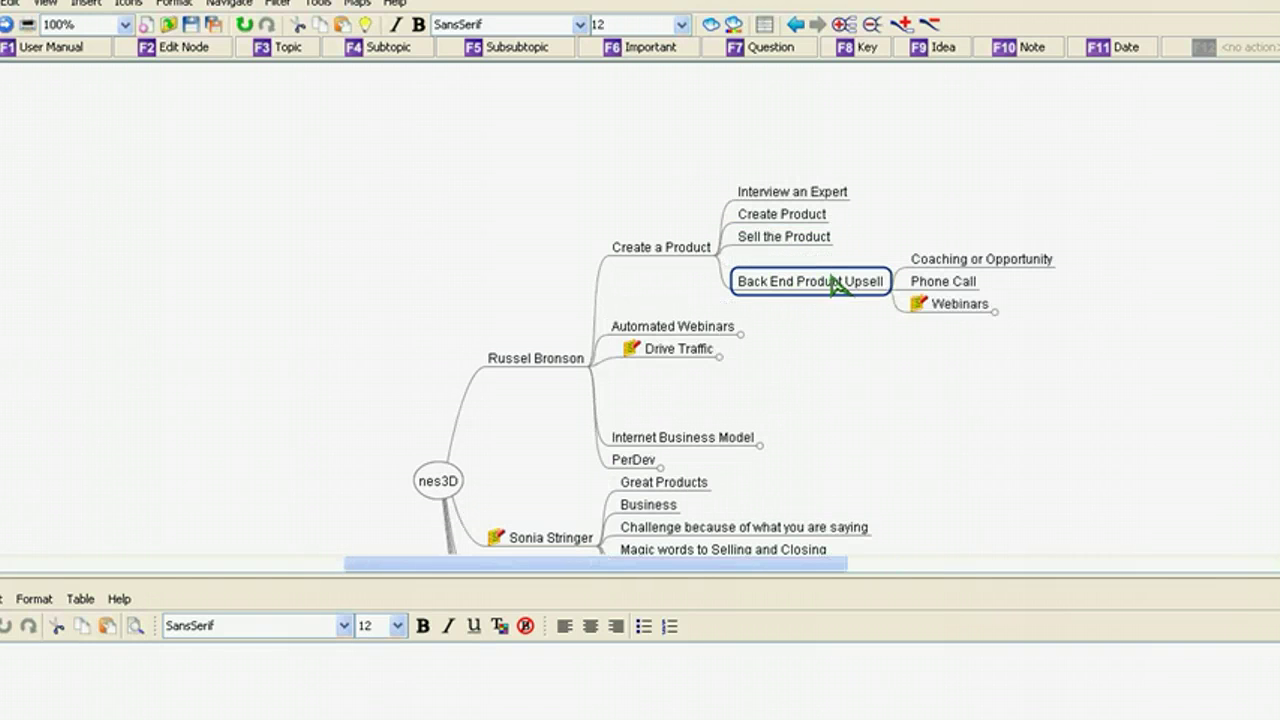
click(966, 303)
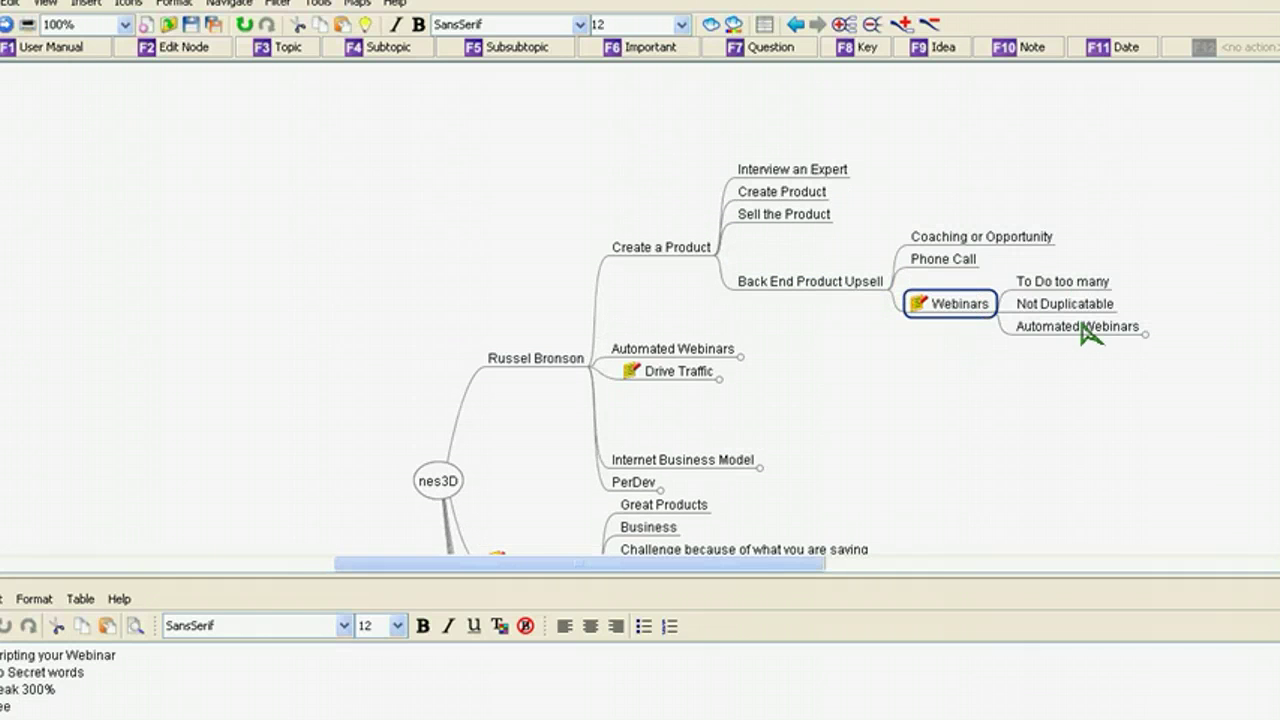
click(1086, 328)
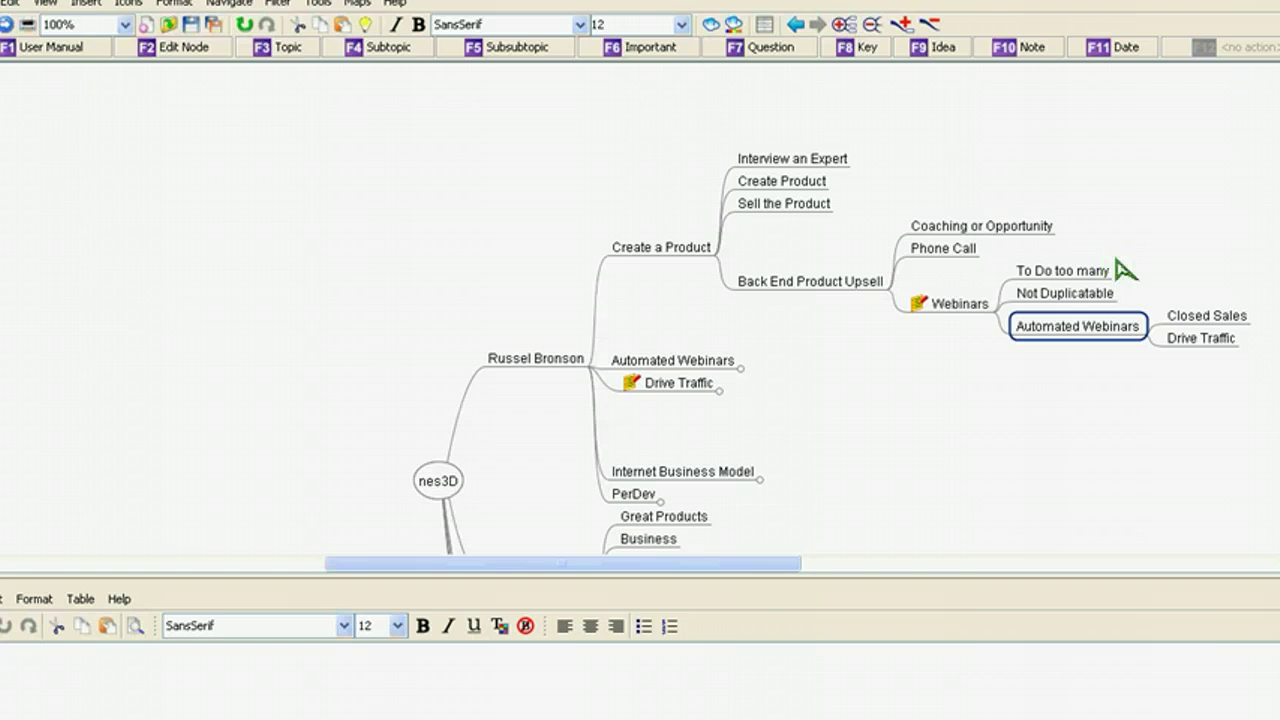
View the notes of the Drive Traffic, Webinars and third speaker nodes, folding the Webinars branch
drag(449, 317, 315, 295)
click(545, 331)
click(525, 358)
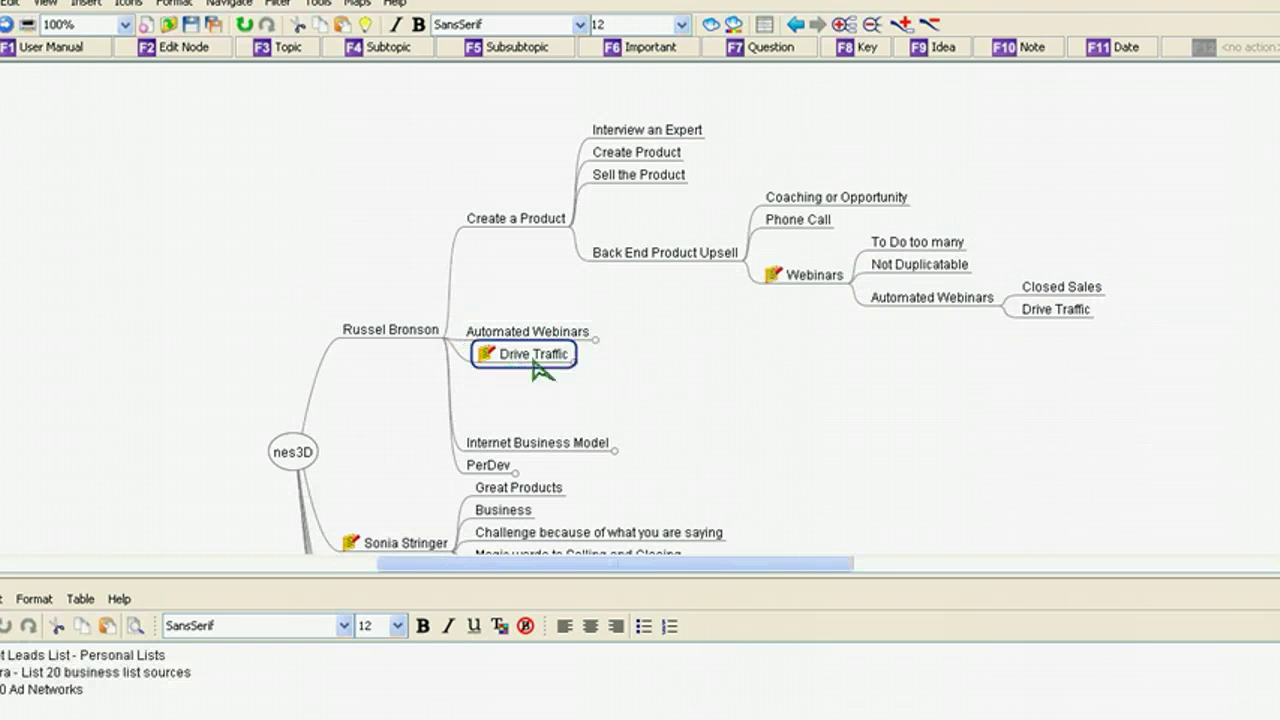
click(805, 282)
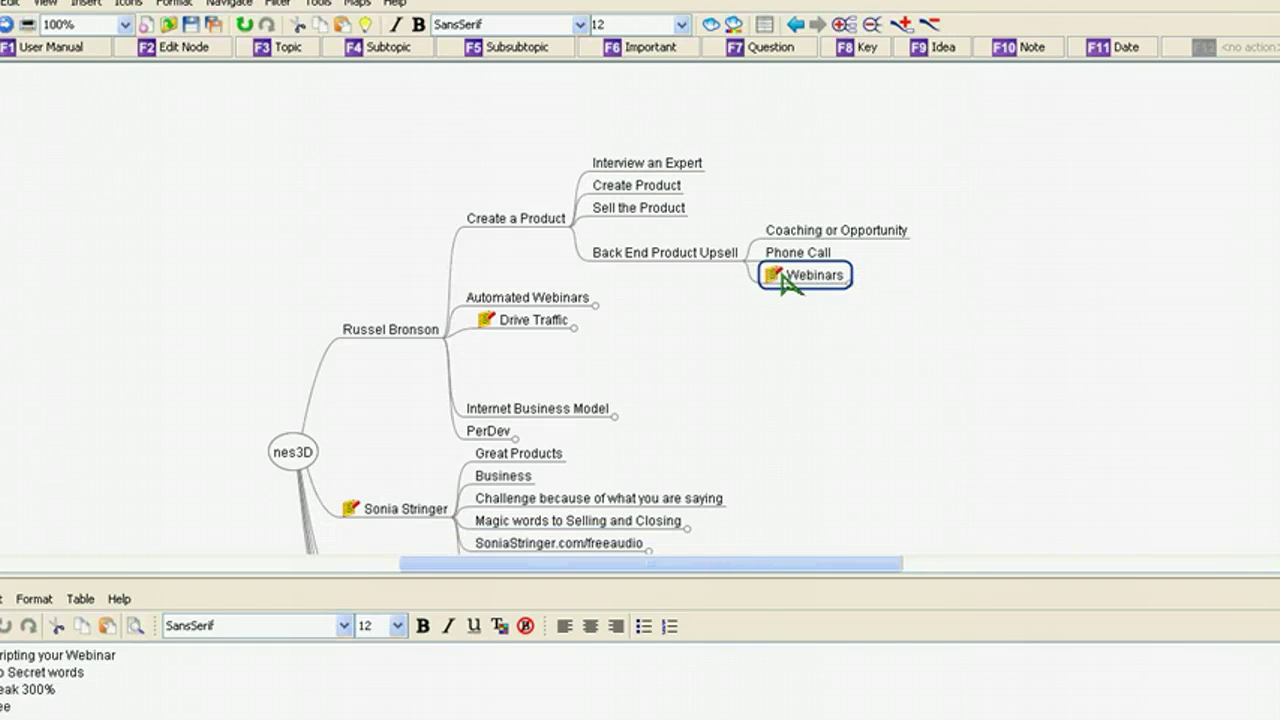
mouse_move(786, 280)
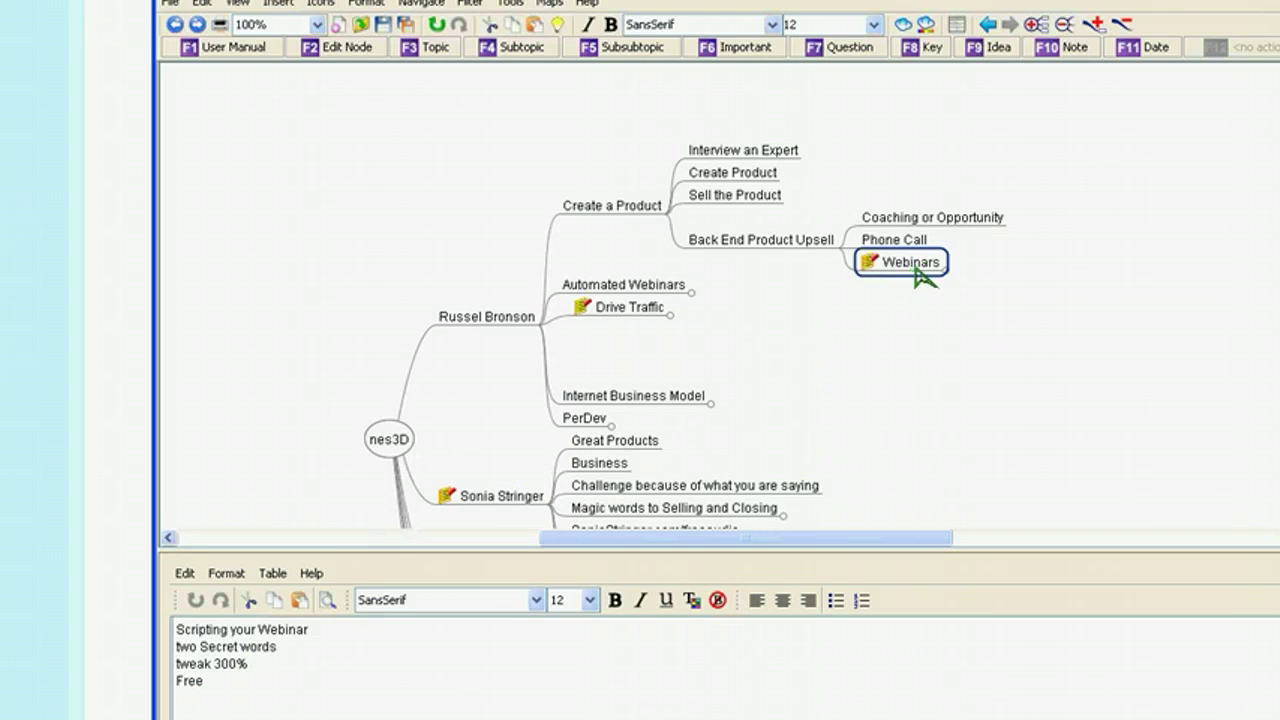
mouse_move(893, 270)
scroll(540, 414, down, 3)
click(600, 410)
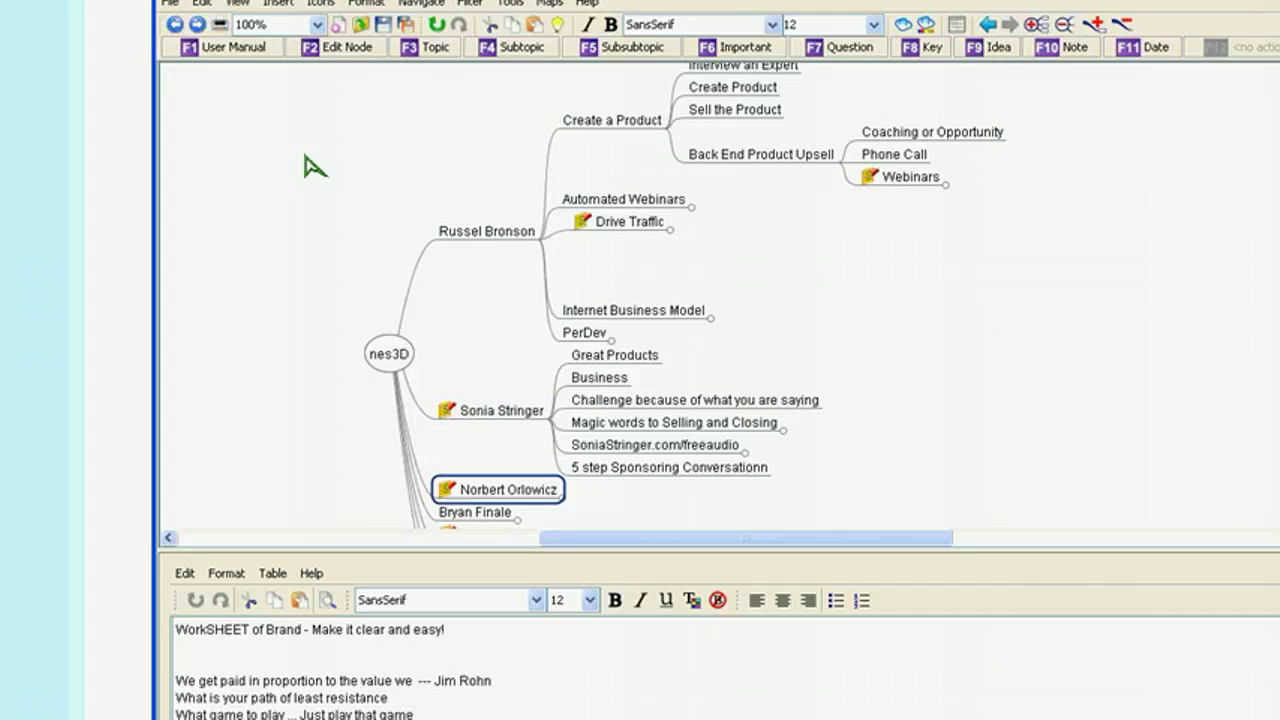
View the mind mapping program's About information and close it
click(587, 4)
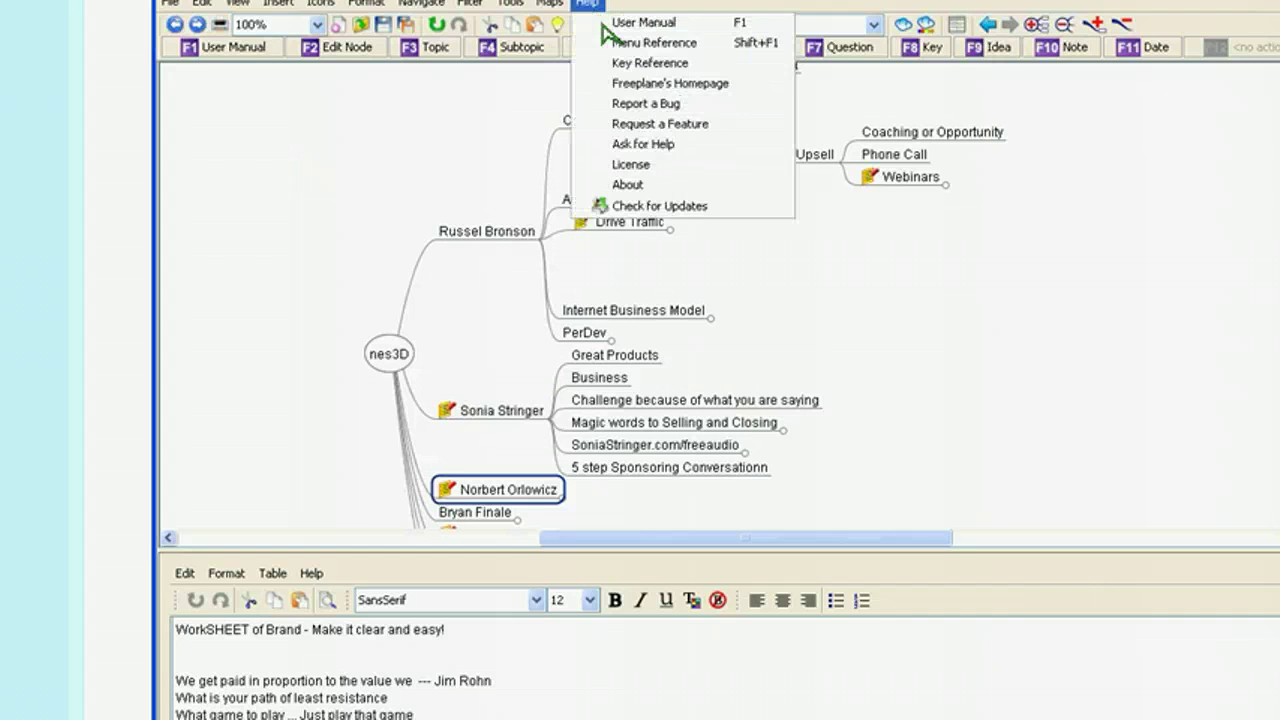
click(640, 185)
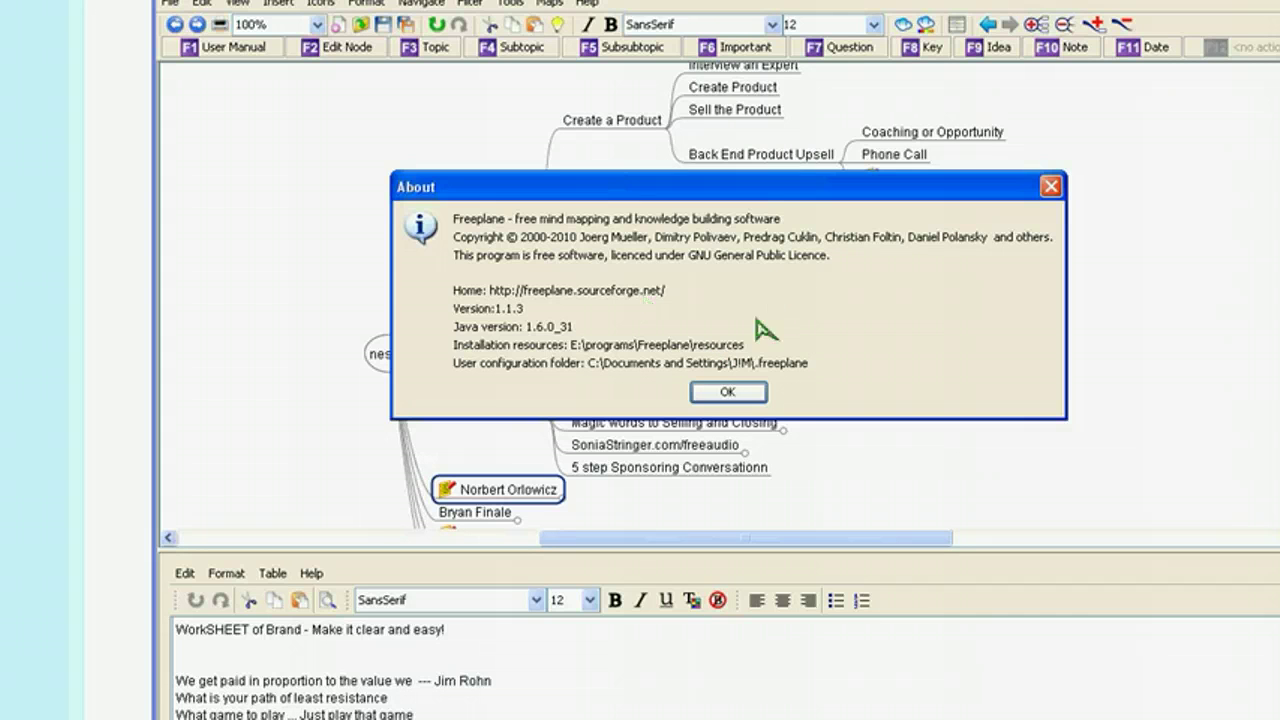
click(735, 396)
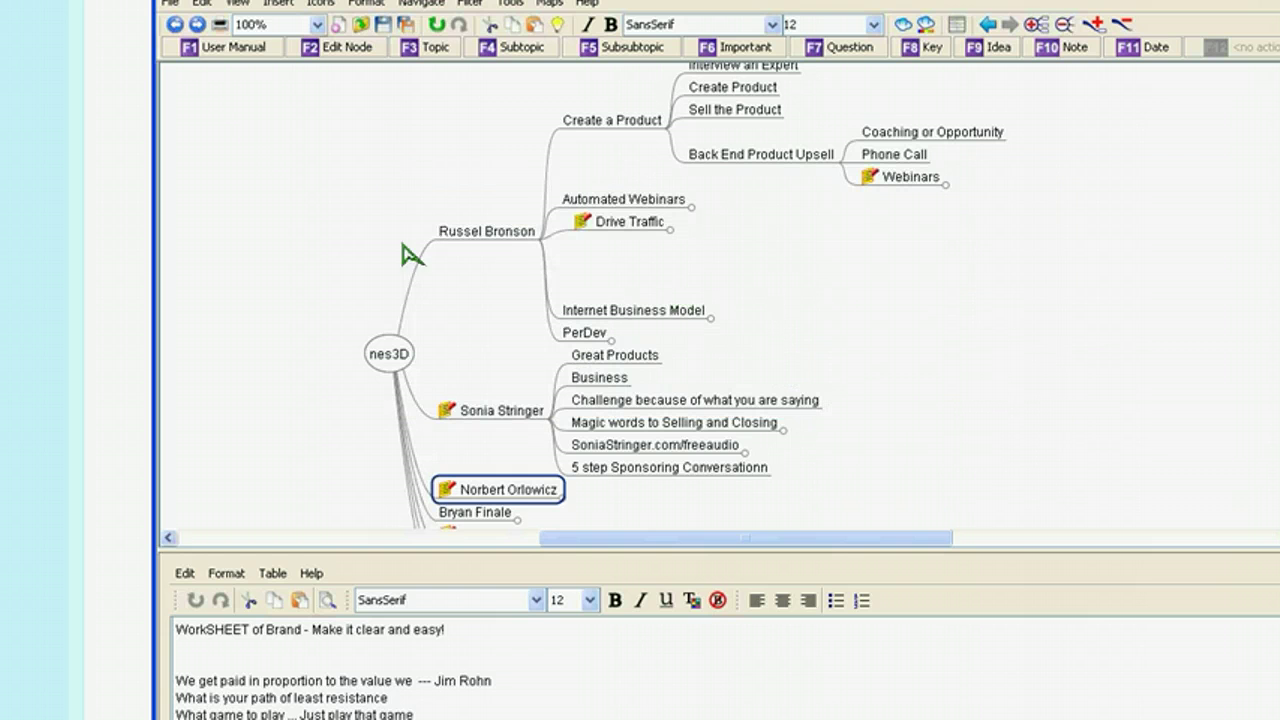
Review the map's available export formats, including Open Office Writer Document, without exporting
click(172, 14)
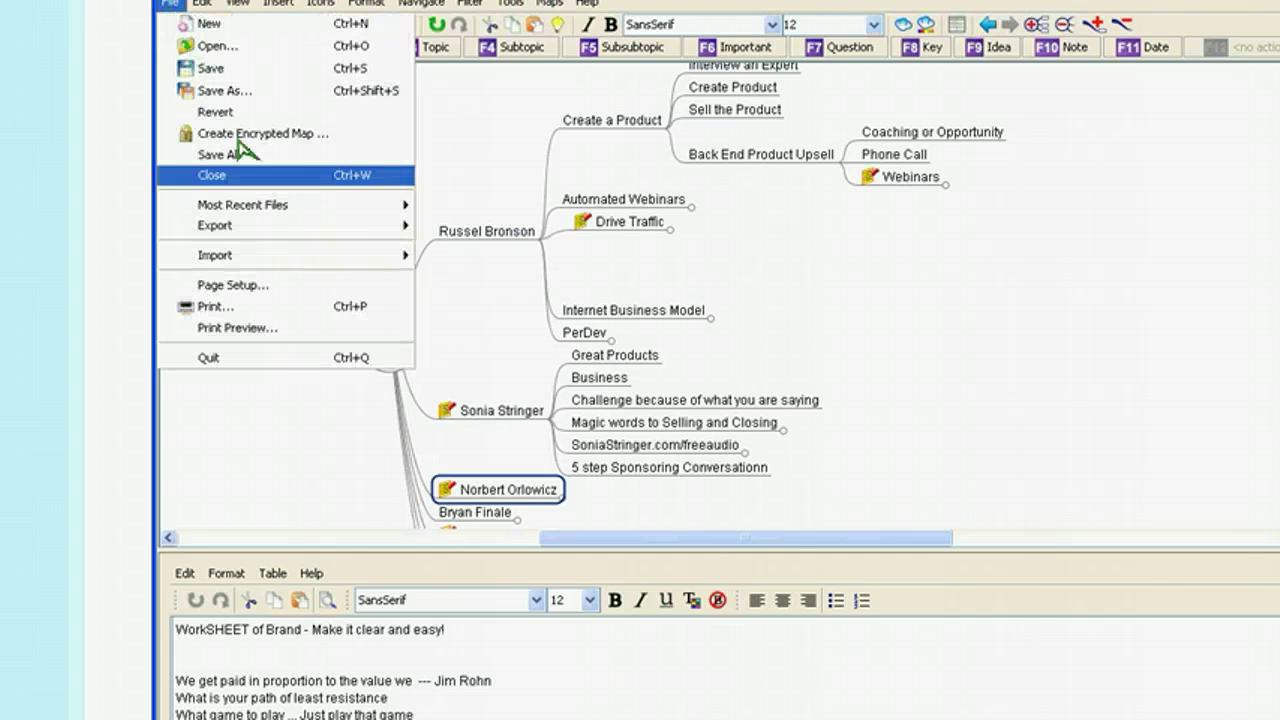
mouse_move(400, 220)
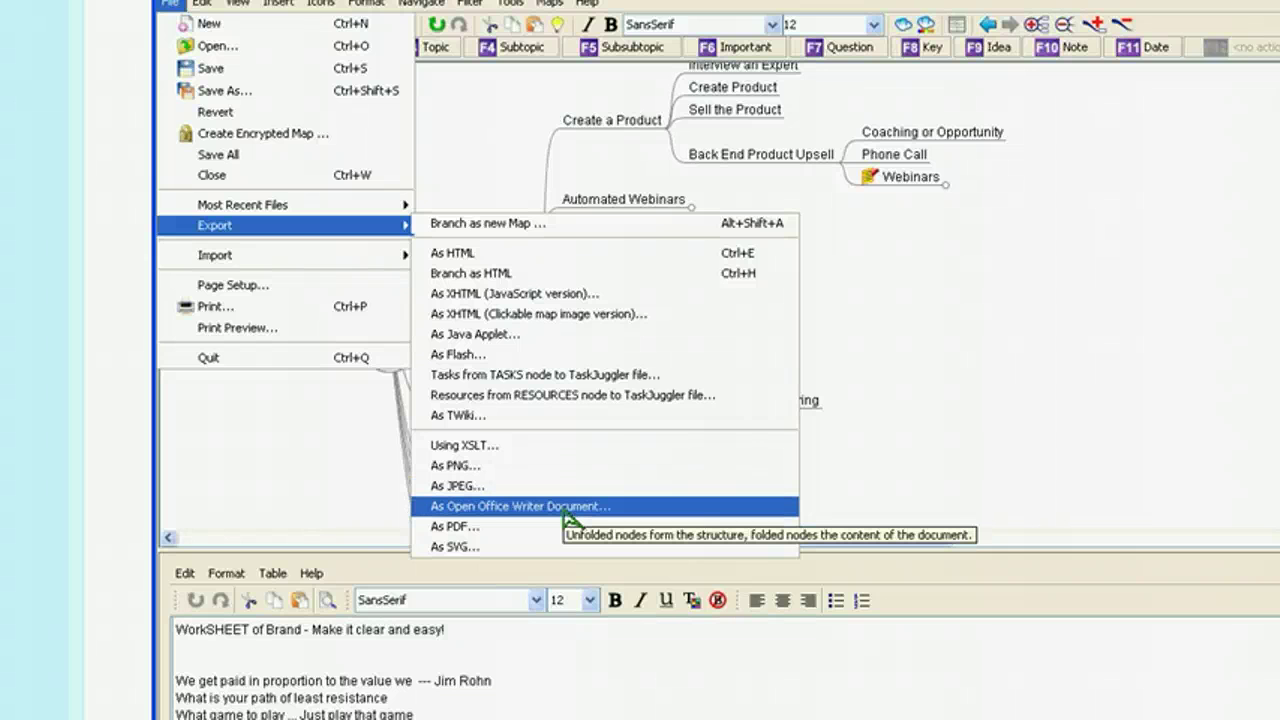
click(884, 390)
Switch to the Writer document to examine its outline headings, and return to the Freeplane map to select the Automated Webinars node
key(alt+Tab)
key(alt+Tab)
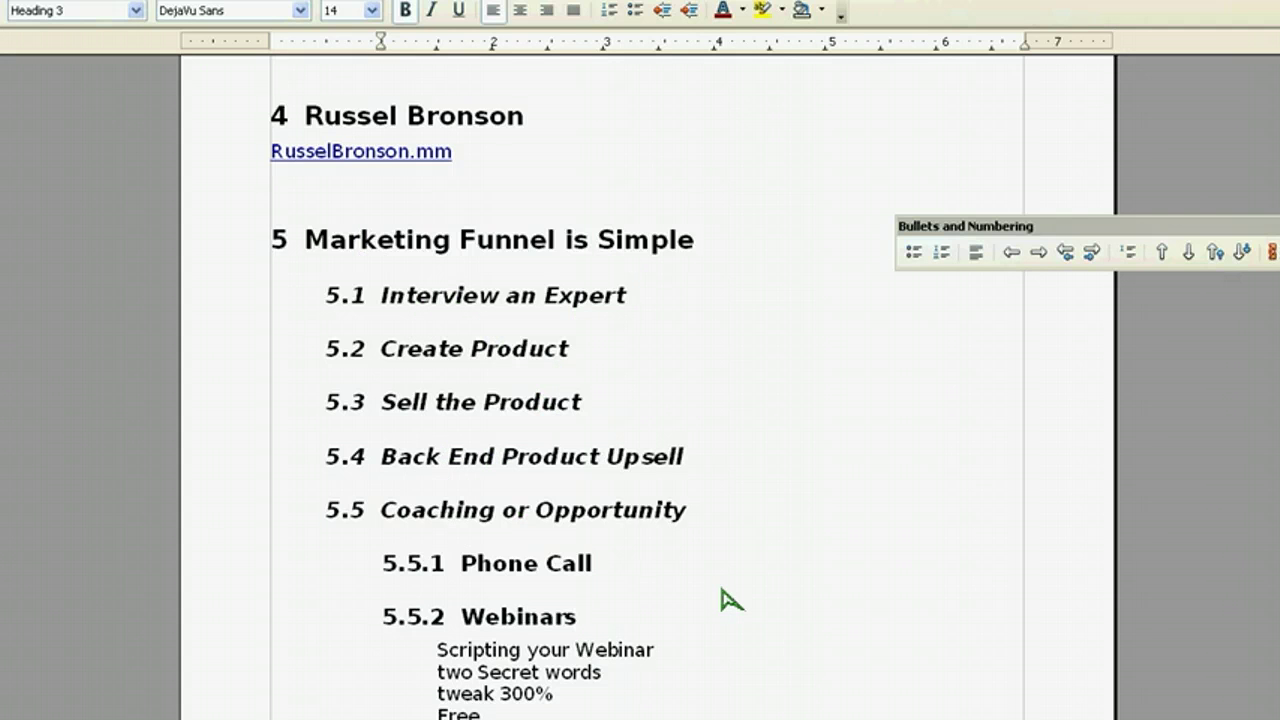
scroll(732, 600, down, 3)
scroll(732, 600, up, 3)
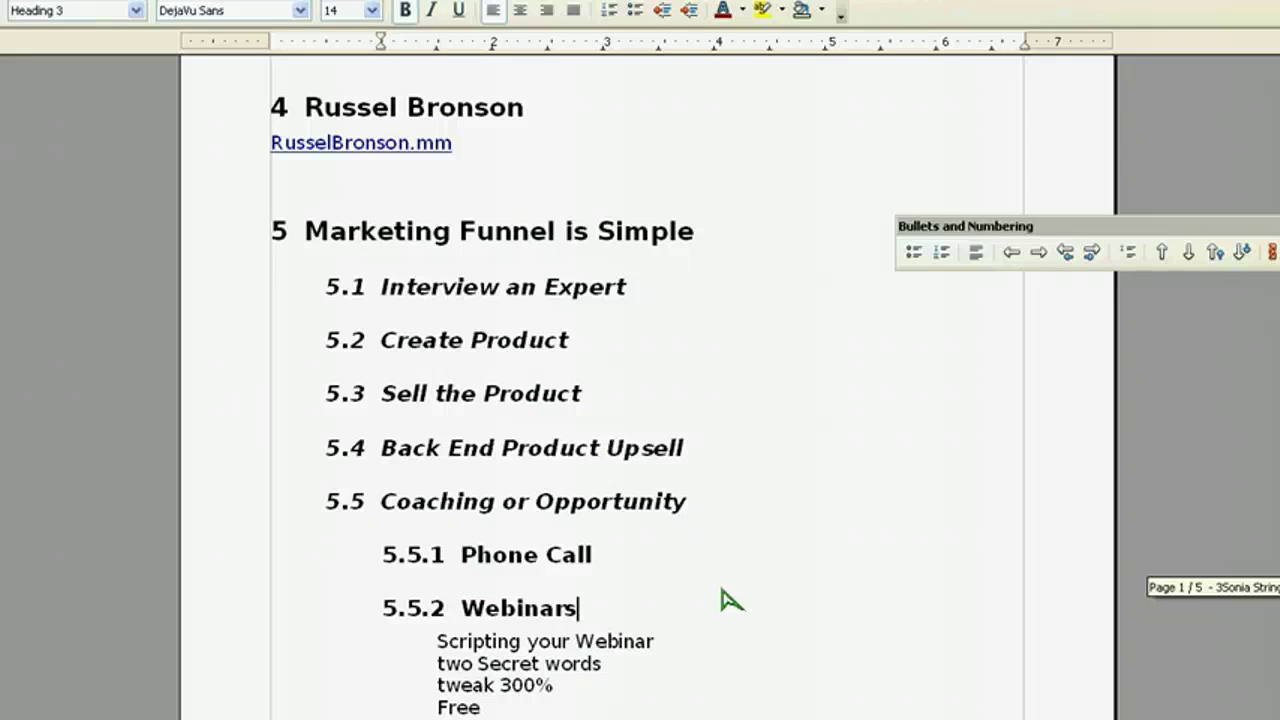
key(alt+Tab)
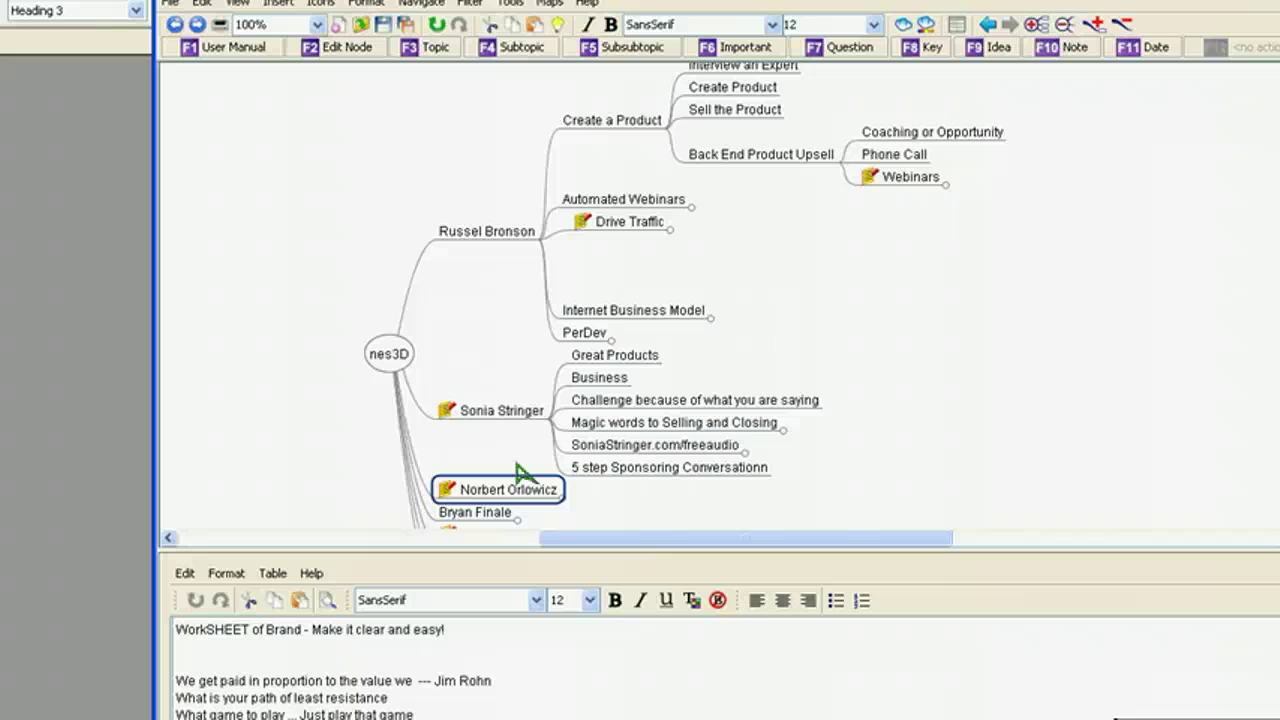
click(619, 201)
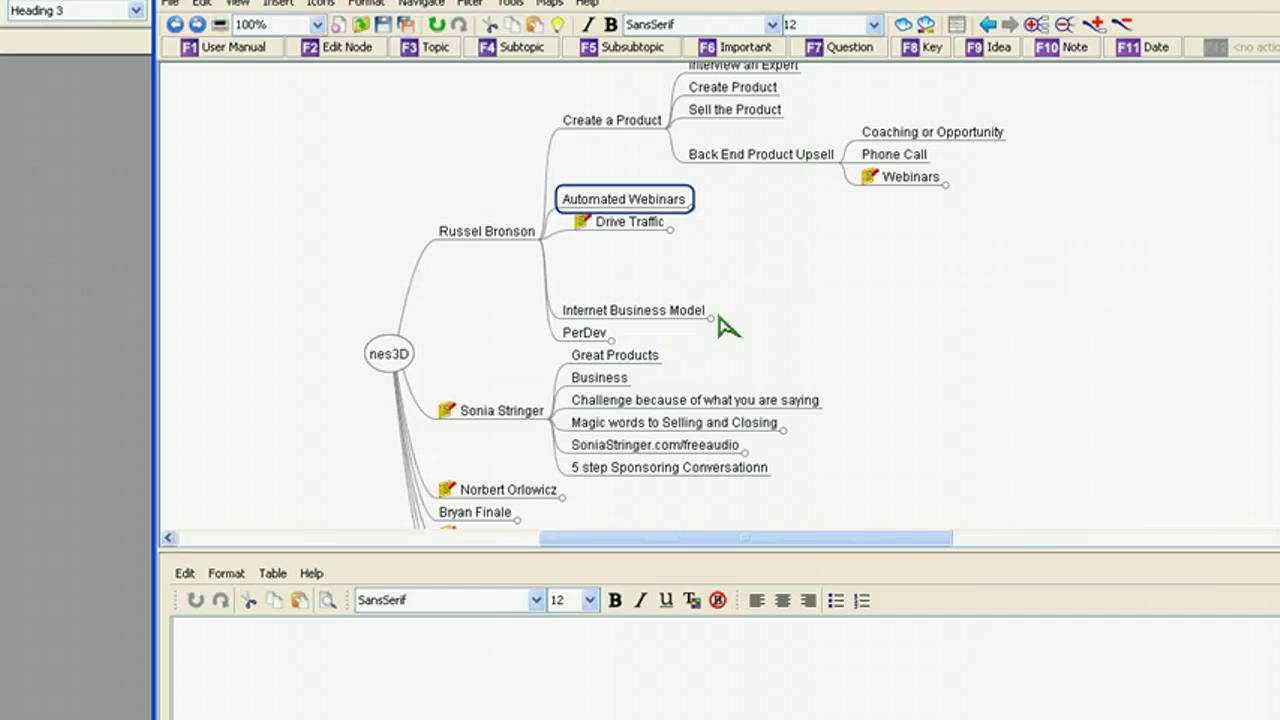
Switch back to the Writer document and place the cursor before "Free" under heading 5.5.2 Webinars
key(alt+Tab)
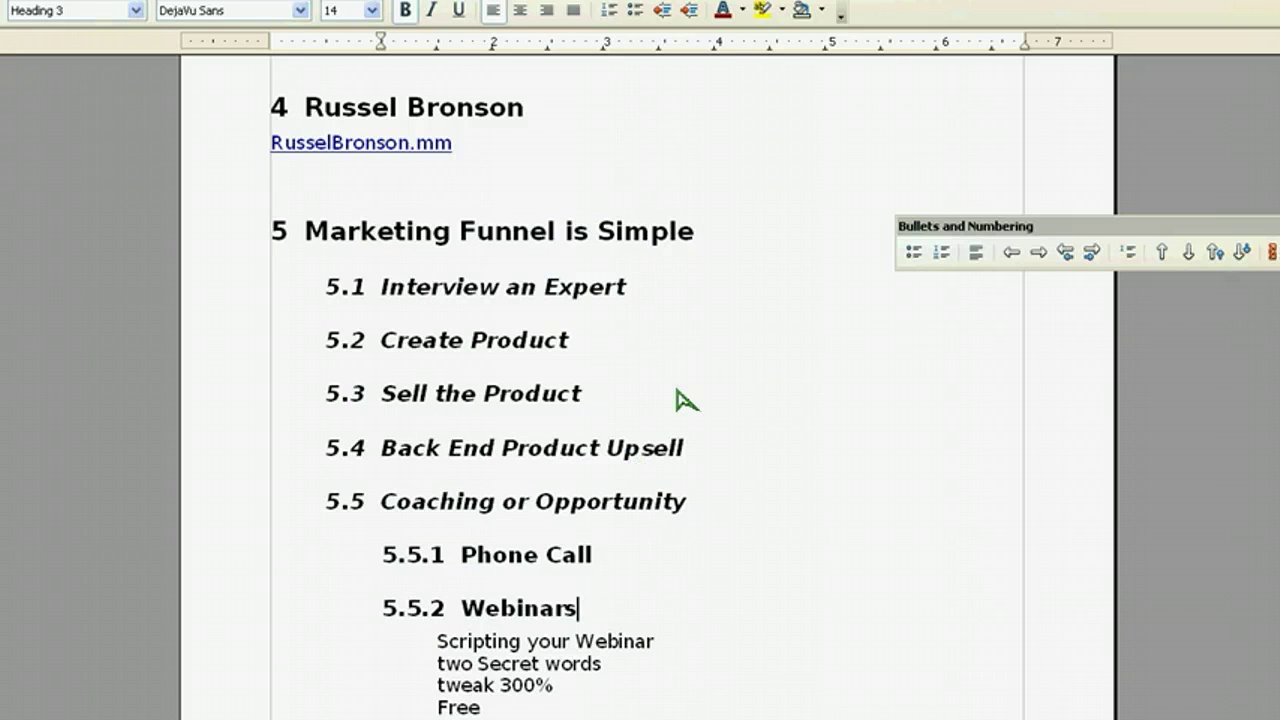
scroll(680, 395, down, 5)
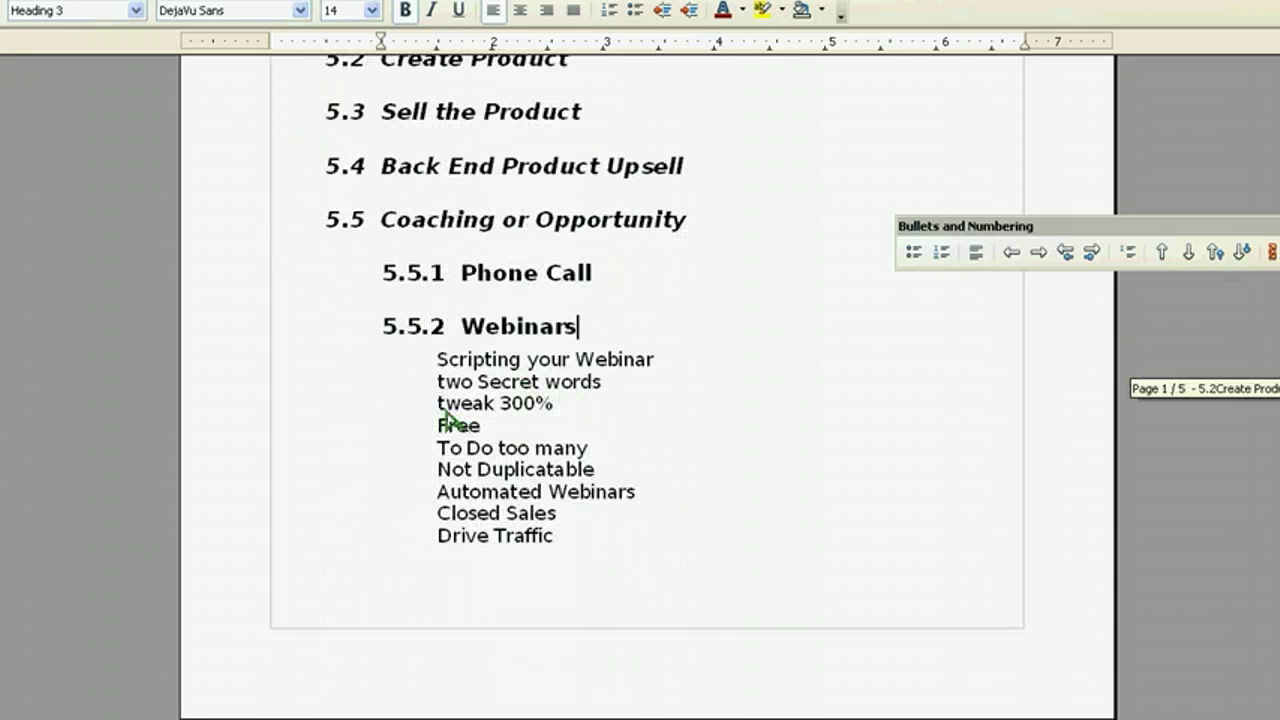
drag(438, 409, 555, 409)
click(437, 425)
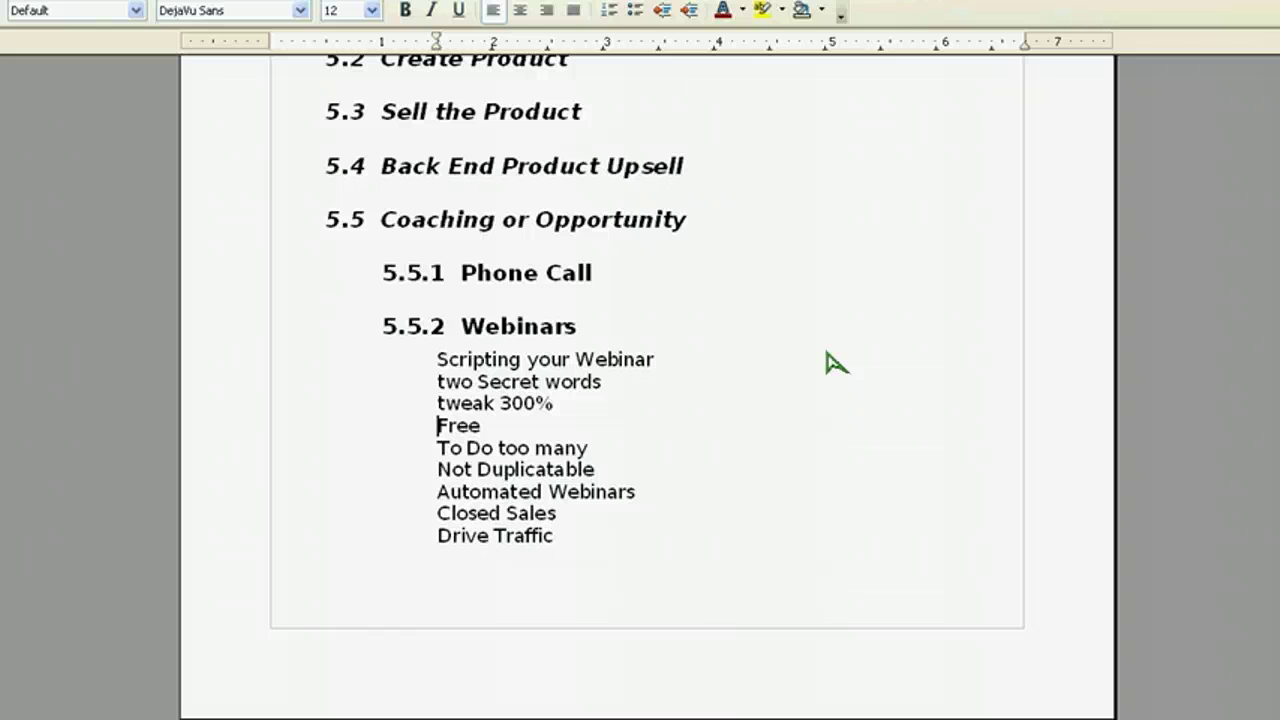
Switch to the Twitter search page in Firefox, remove #peb from the query and search for #nes3d alone
key(alt+Tab)
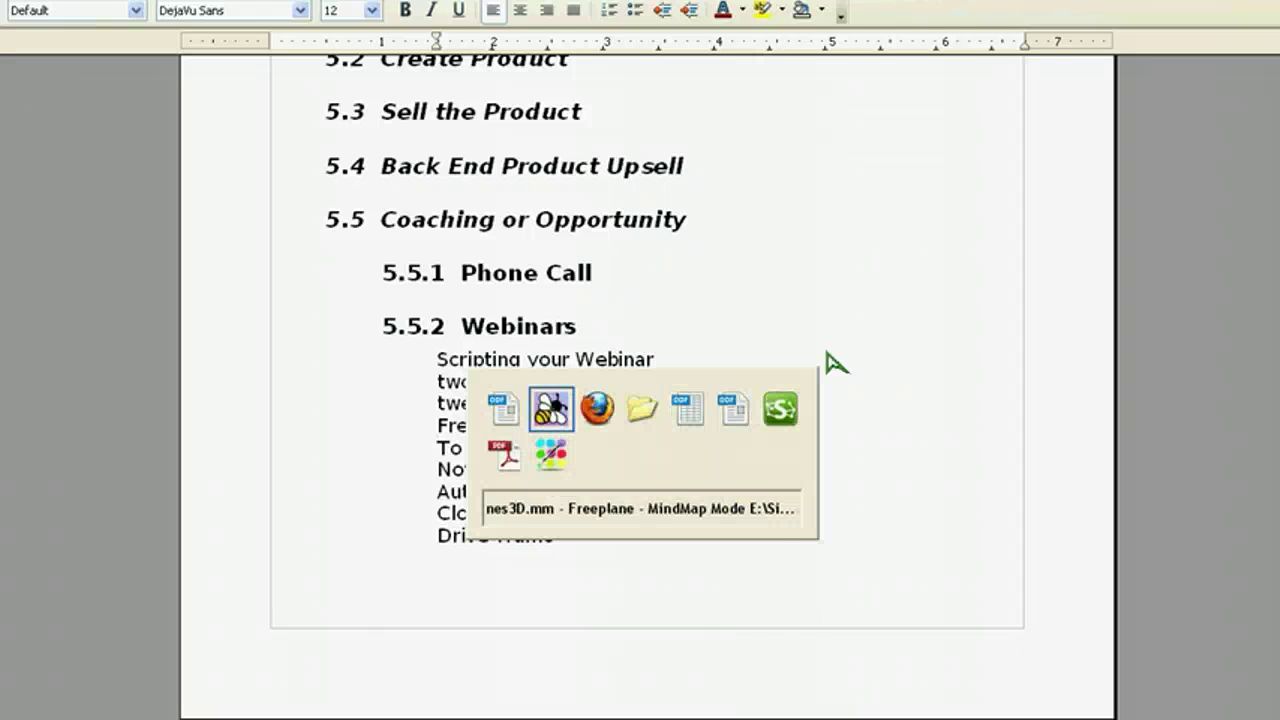
key(alt+Tab)
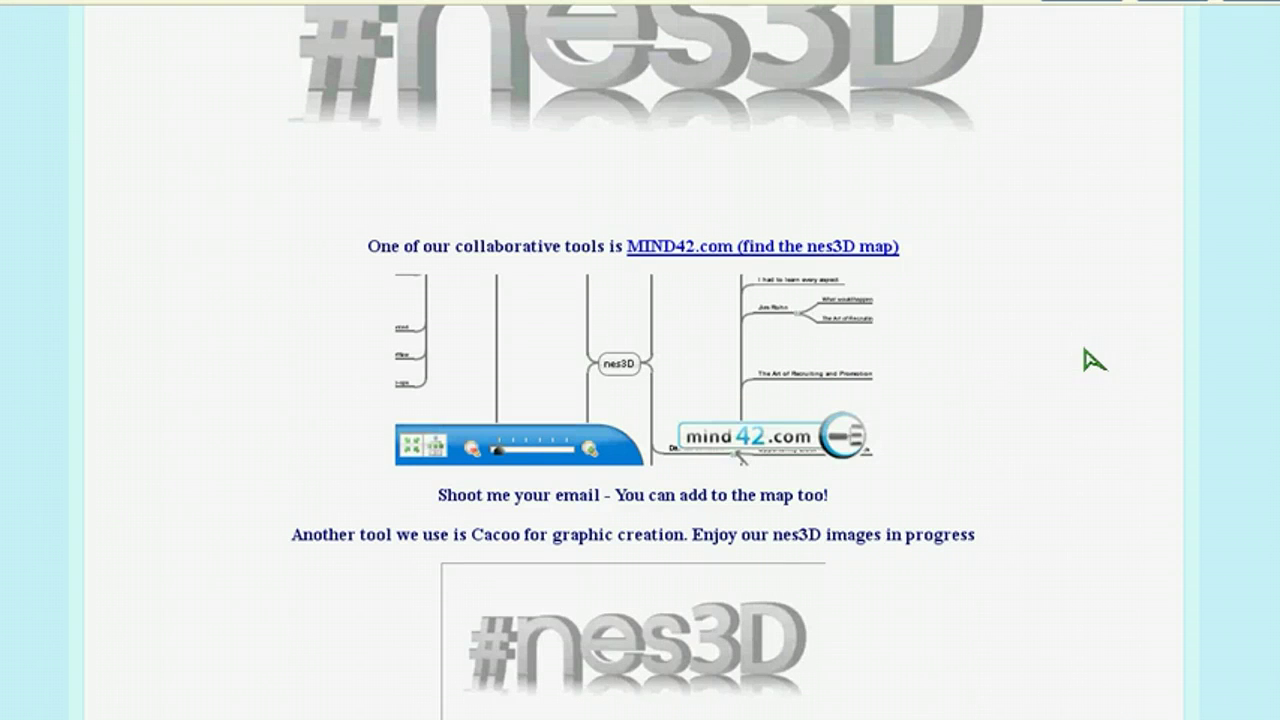
key(ctrl+Tab)
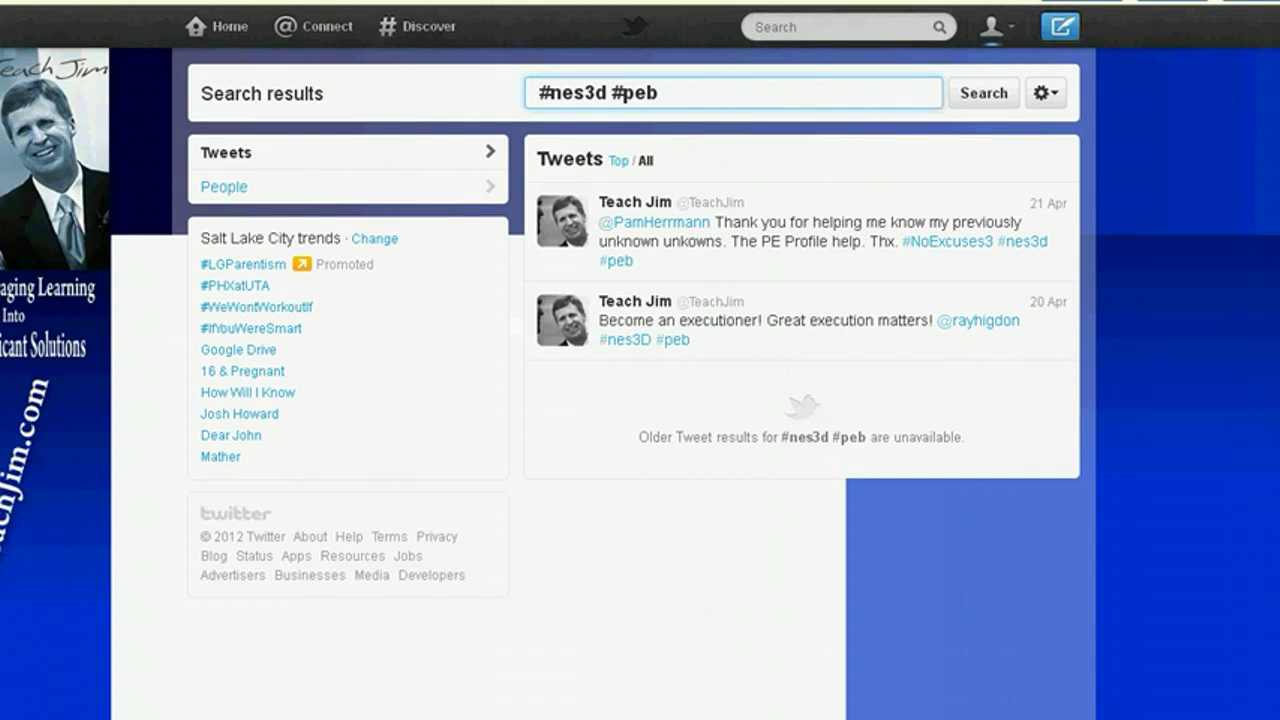
click(1082, 90)
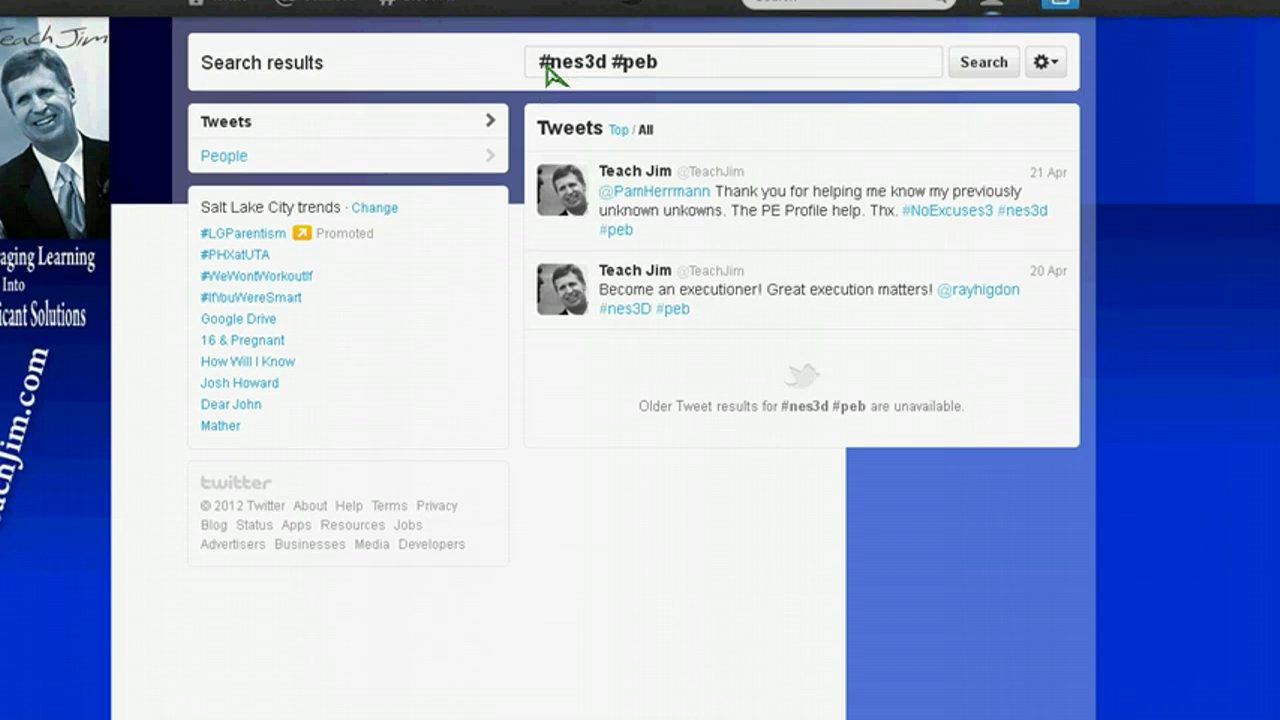
drag(613, 60, 660, 60)
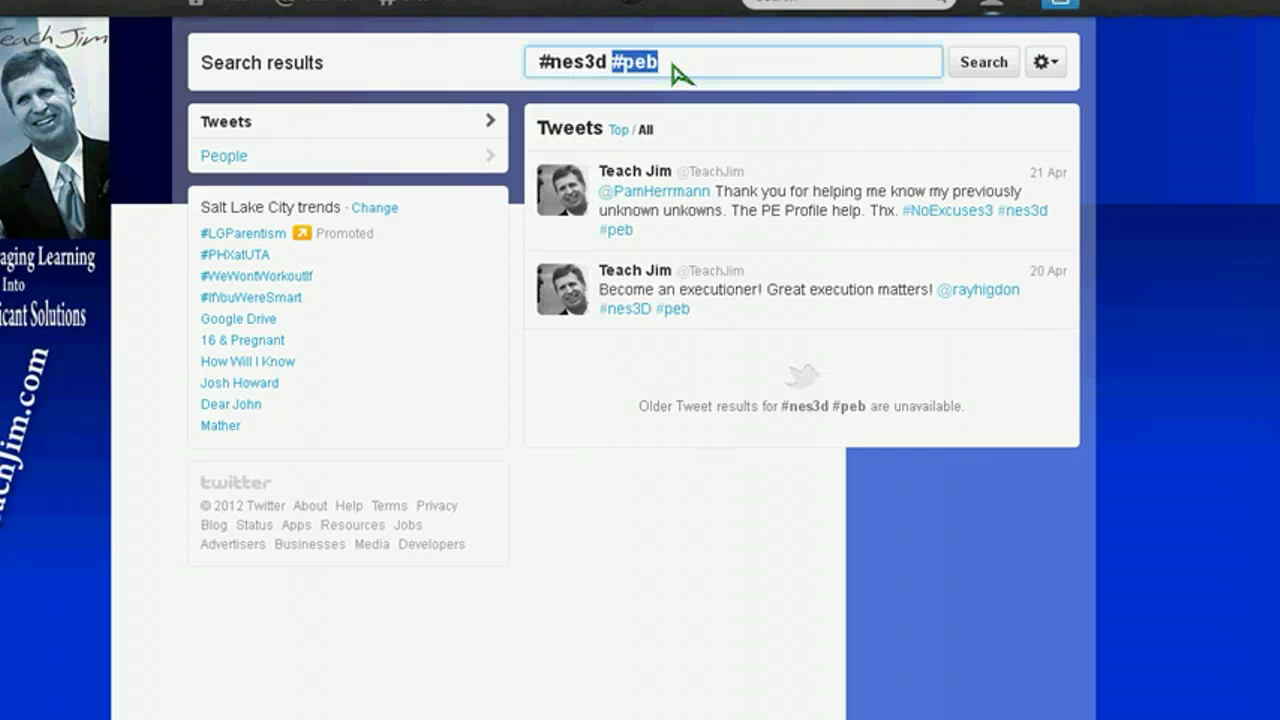
key(BackSpace)
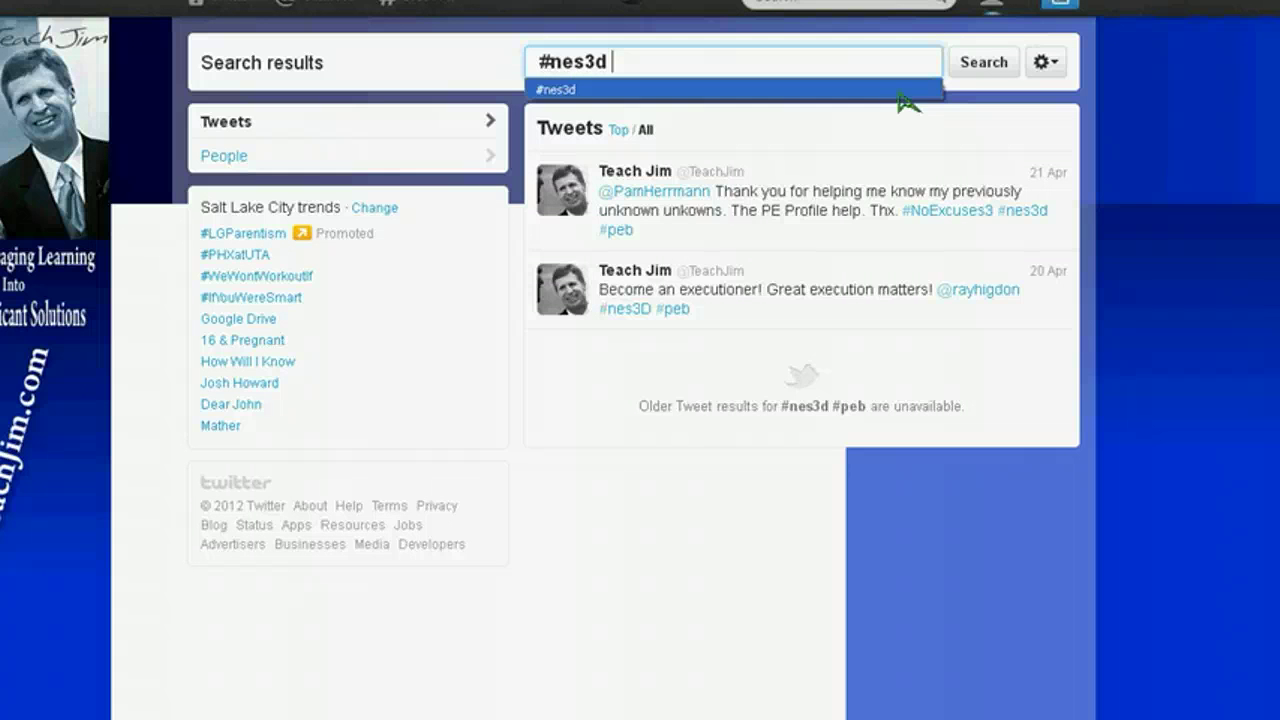
click(983, 62)
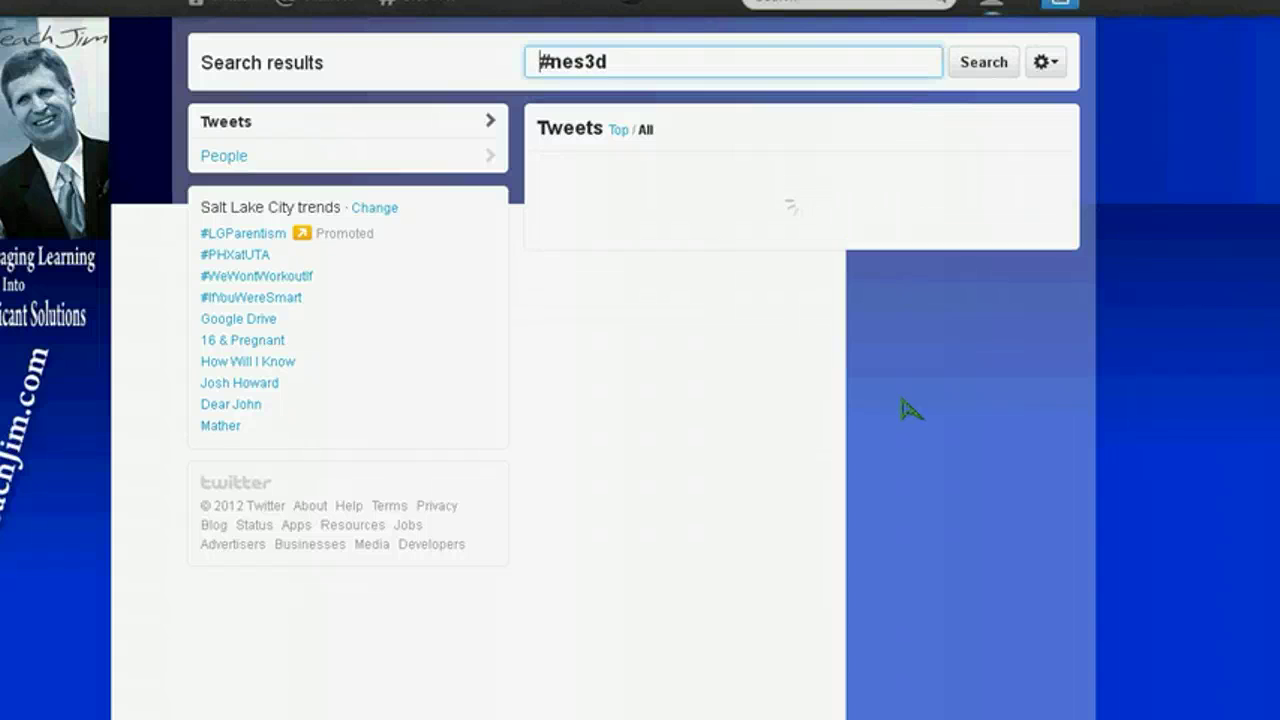
Browse the #nes3d tweets down to the older posts from 18 and 19 April
scroll(873, 473, down, 6)
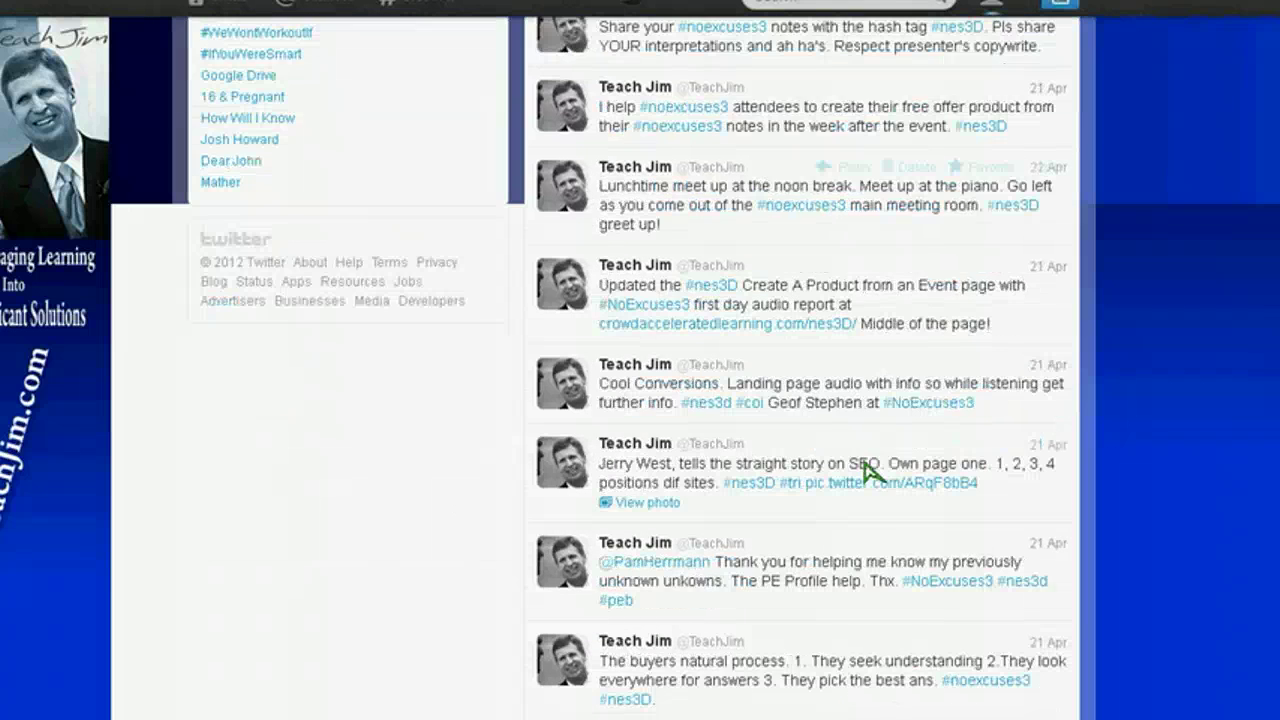
scroll(873, 473, down, 4)
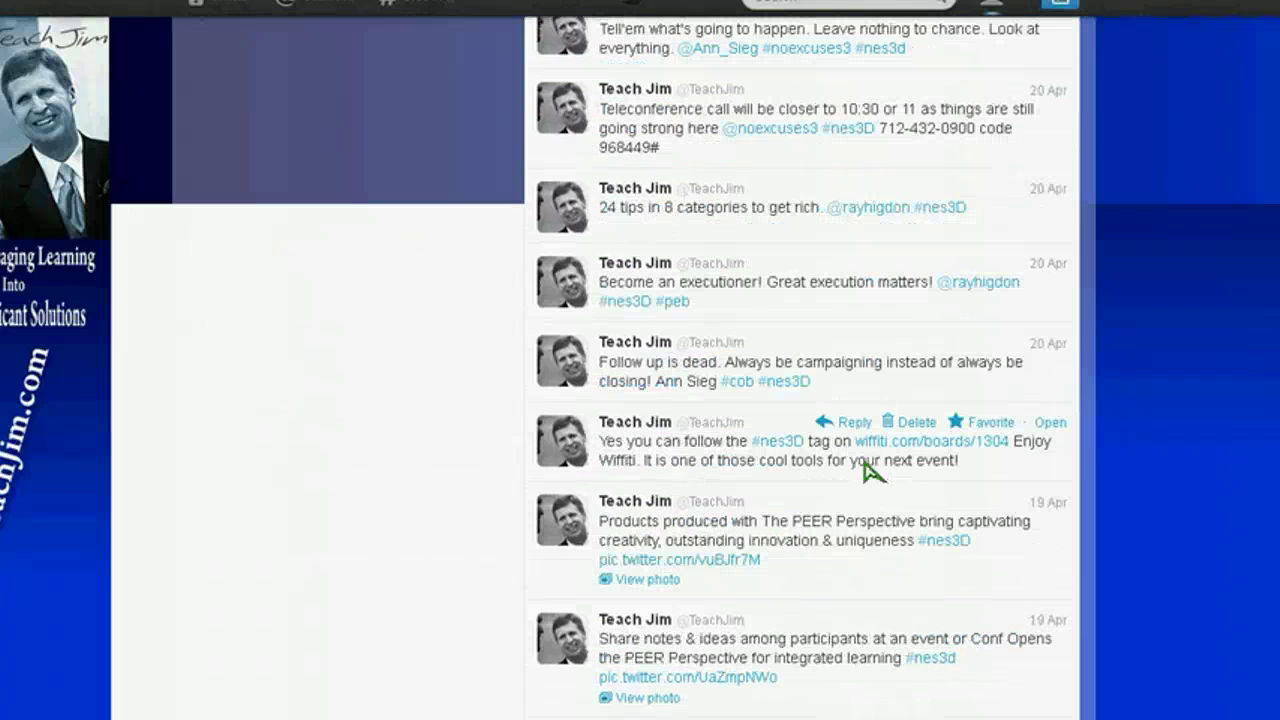
scroll(873, 473, down, 1)
scroll(873, 473, down, 6)
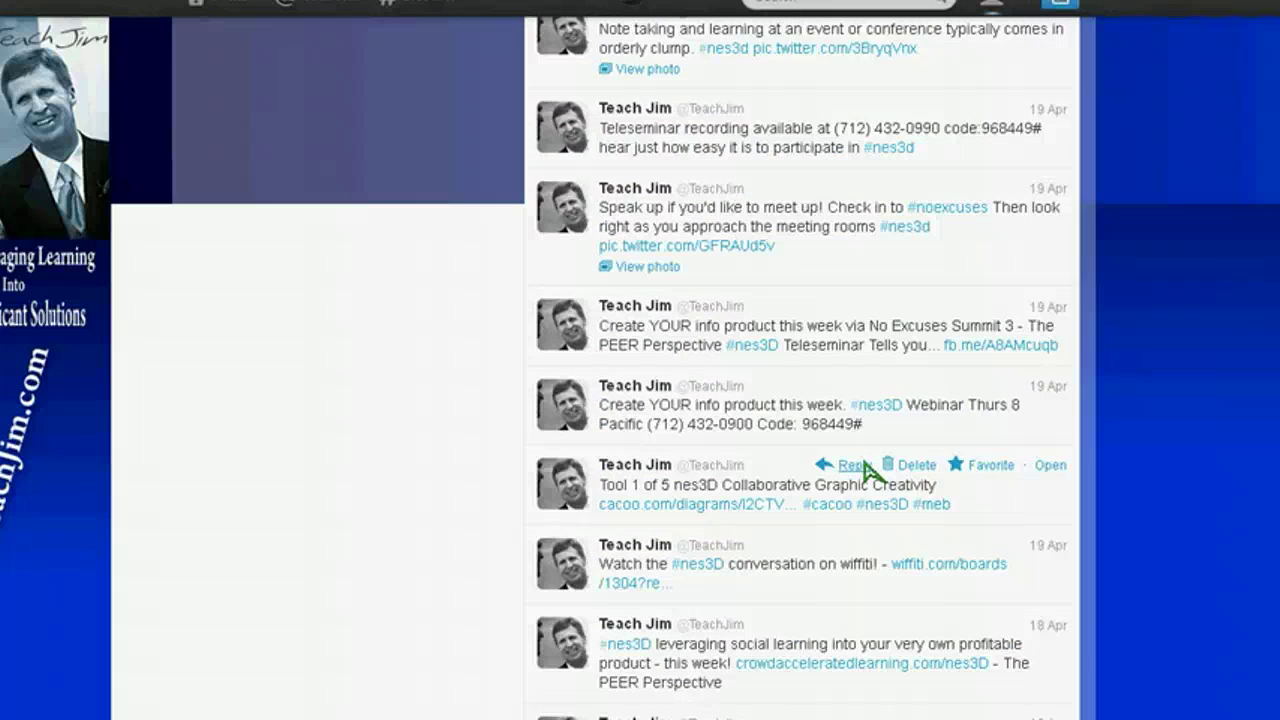
scroll(866, 470, down, 1)
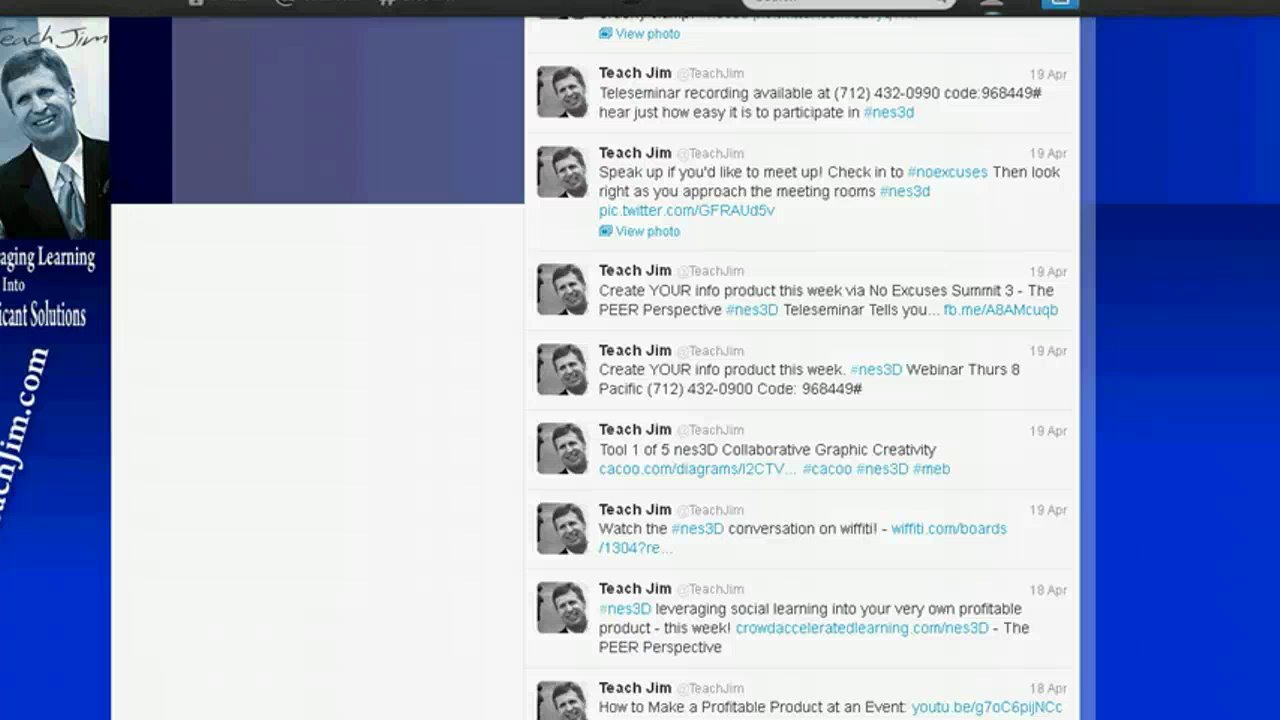
Open Twitter's Discover page and run the saved search #nes3d
scroll(908, 713, up, 15)
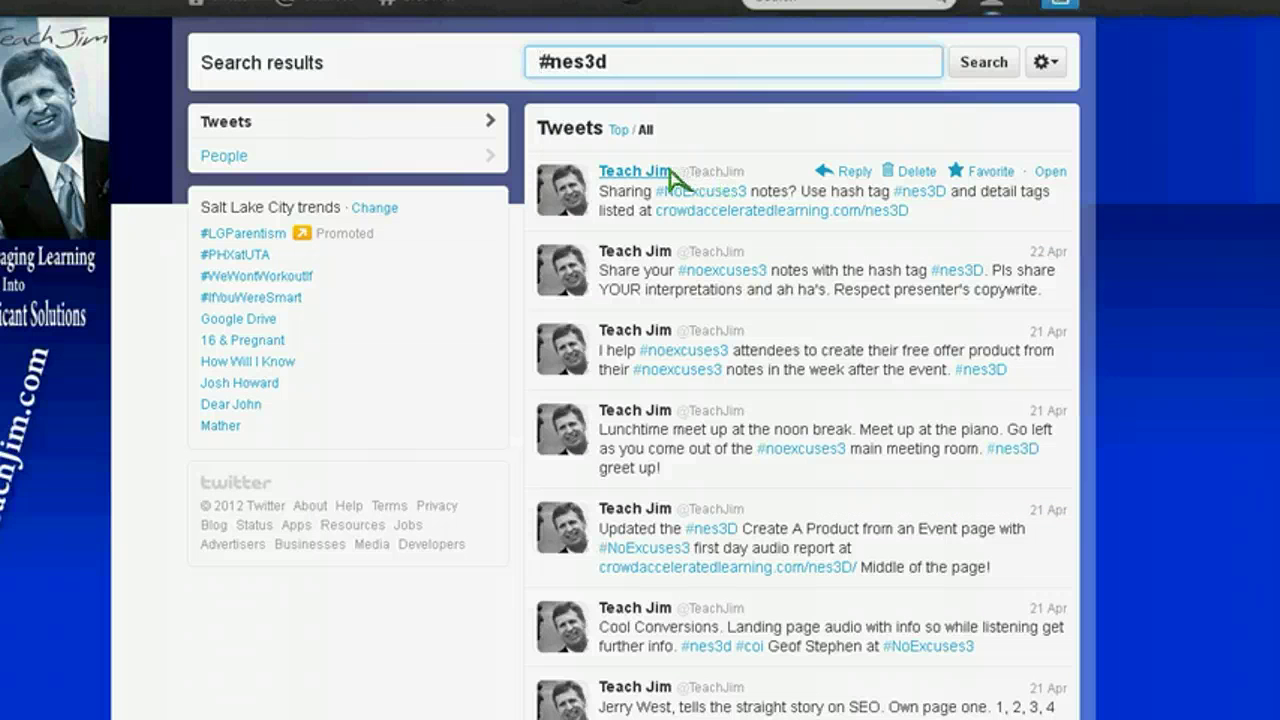
click(650, 70)
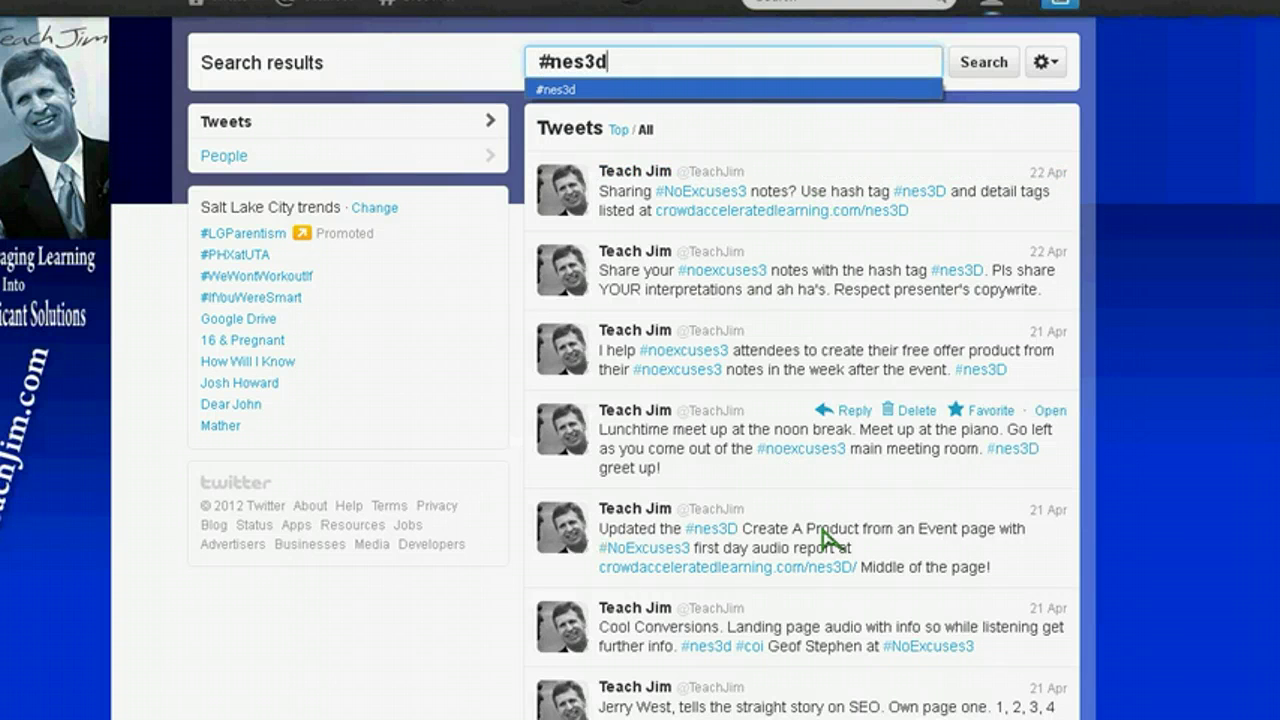
scroll(830, 535, down, 1)
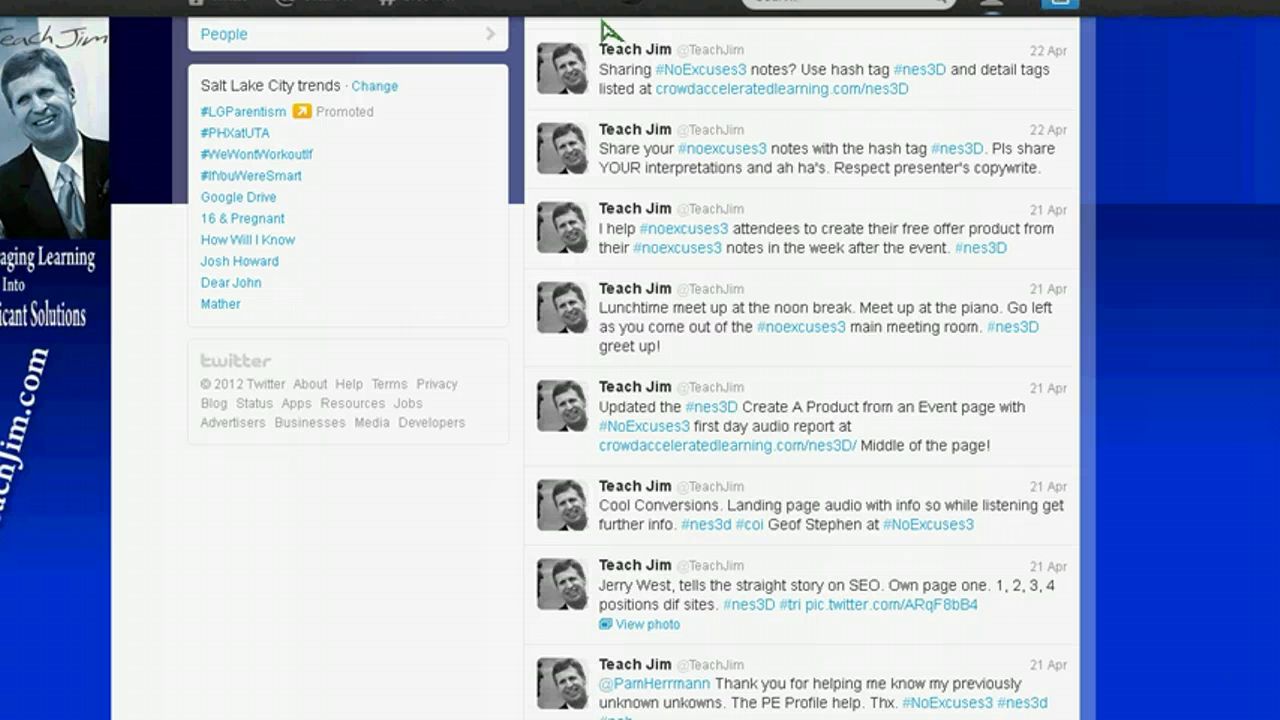
click(436, 4)
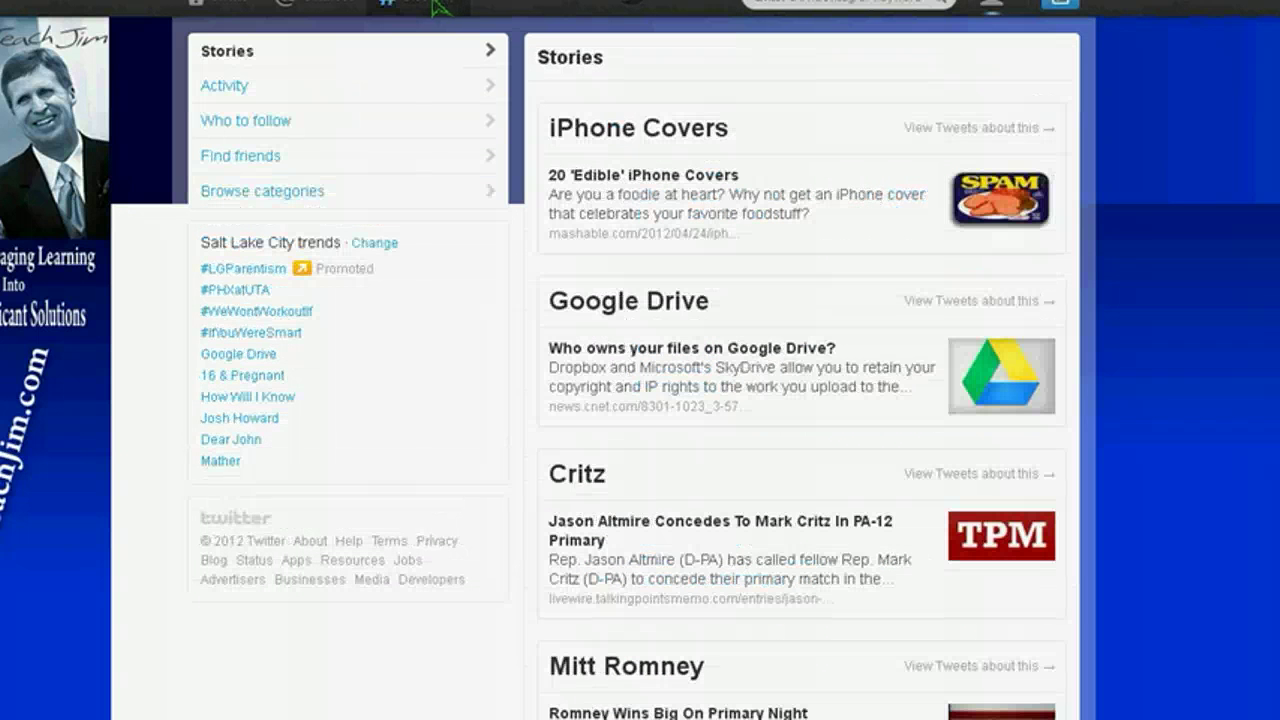
click(820, 5)
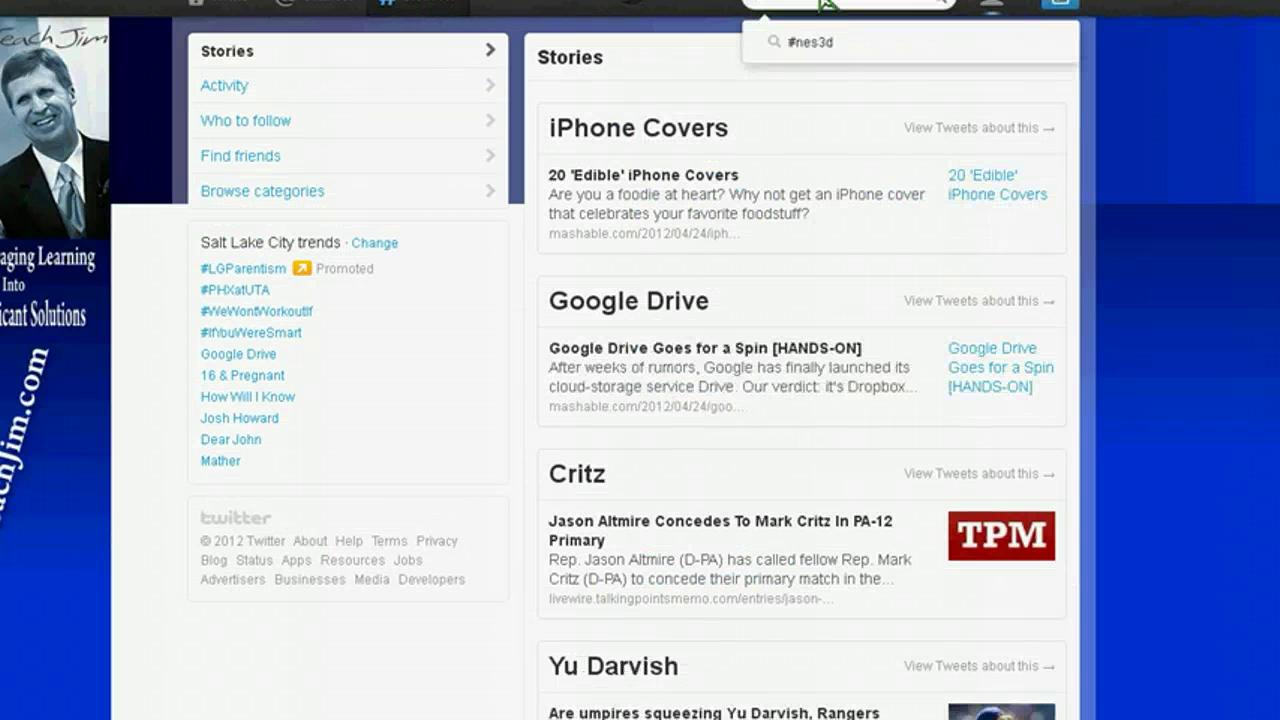
click(825, 42)
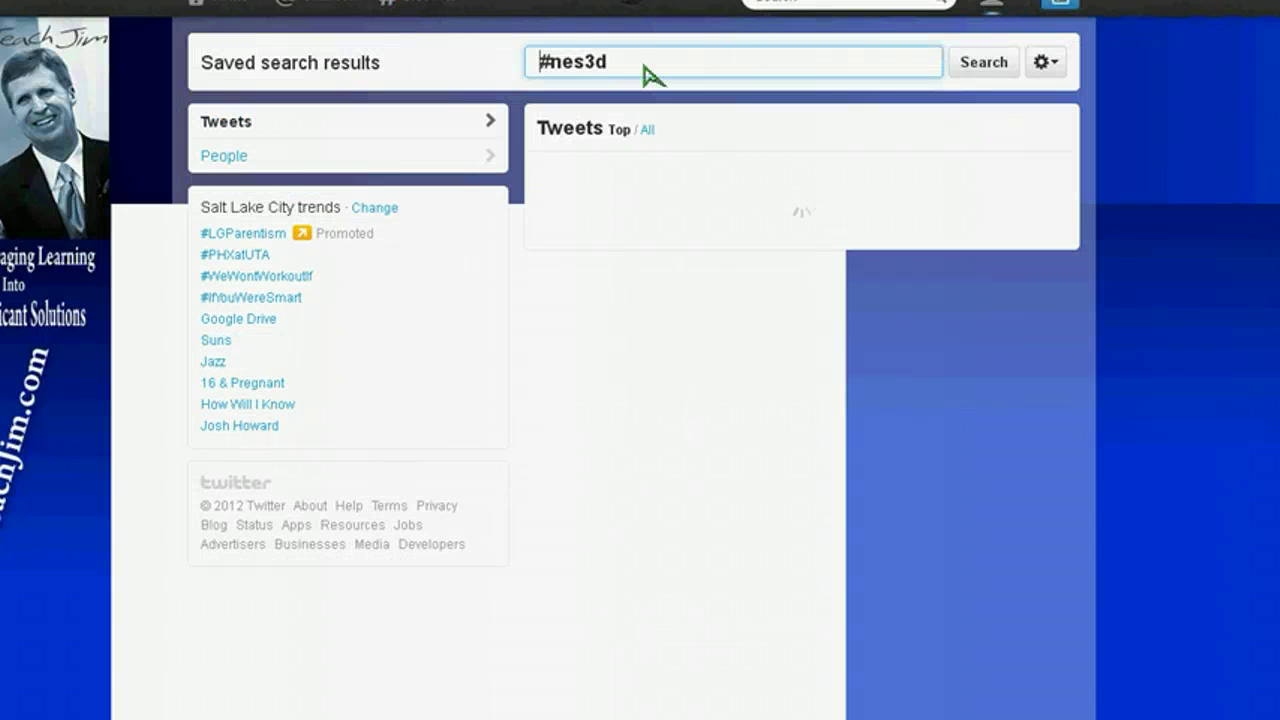
Narrow the tweet search by adding the category tag, searching for #nes3d #tri
click(651, 65)
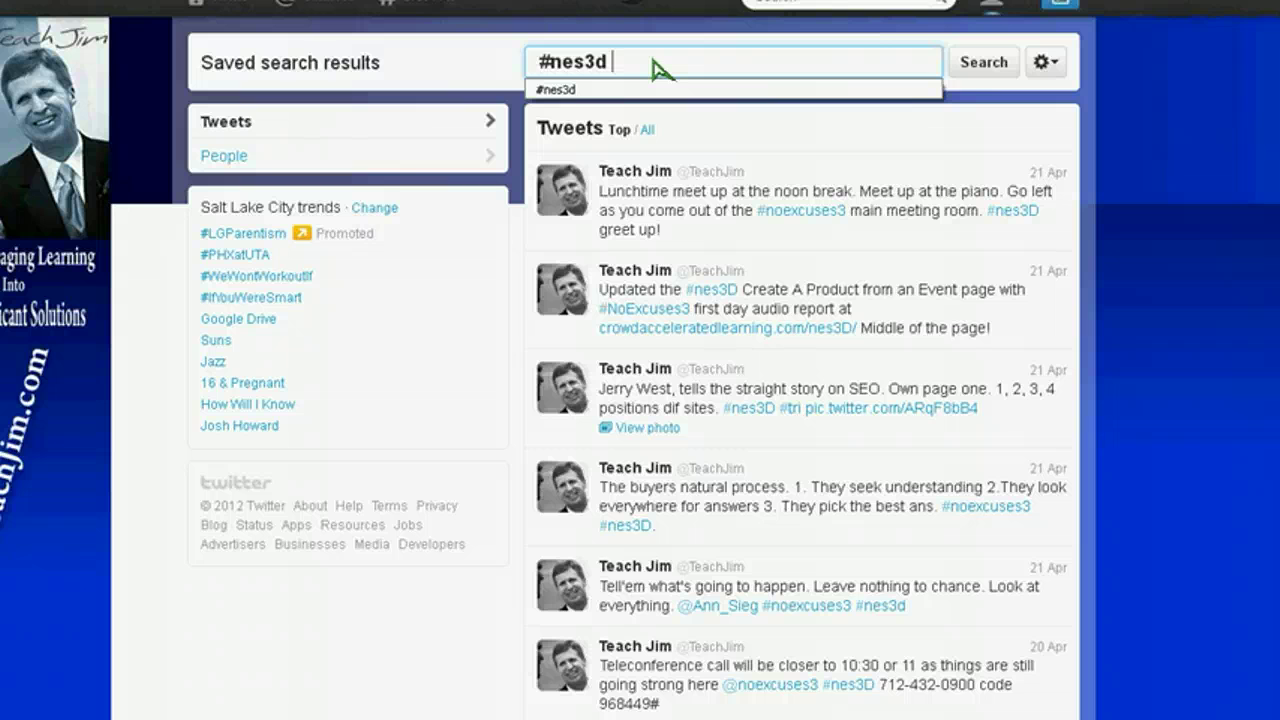
text(#tr)
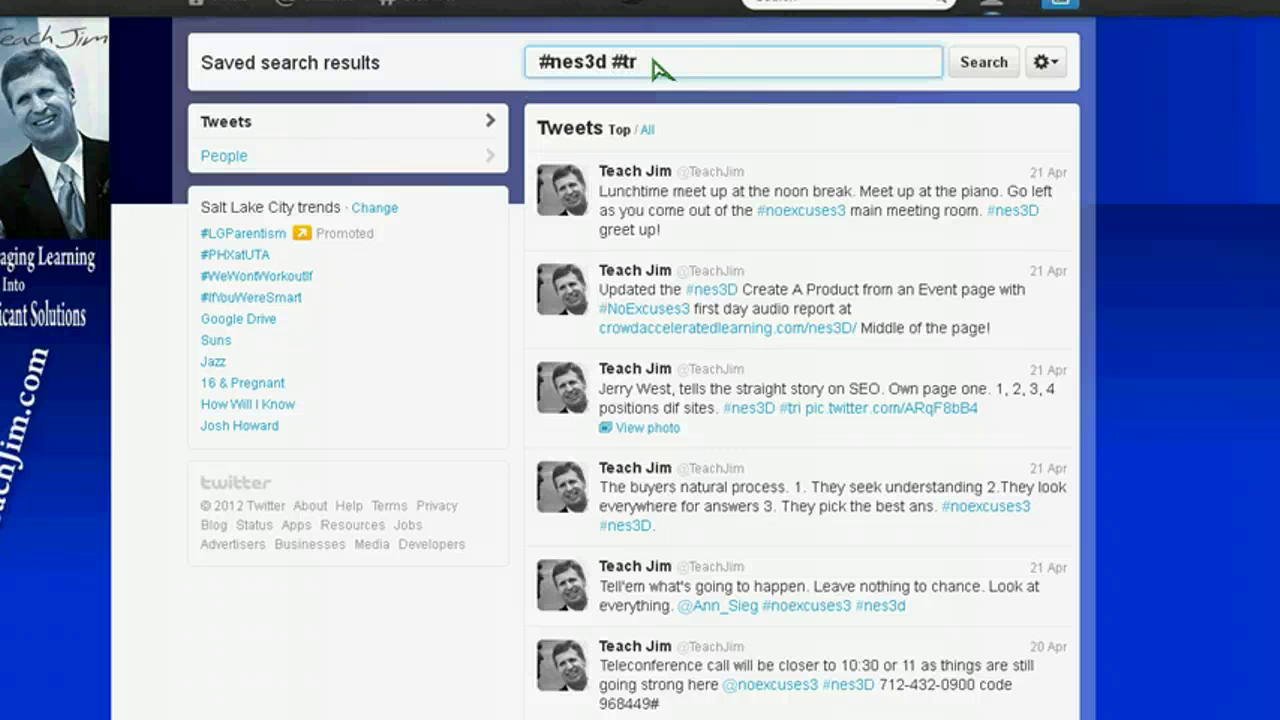
text(i)
click(984, 70)
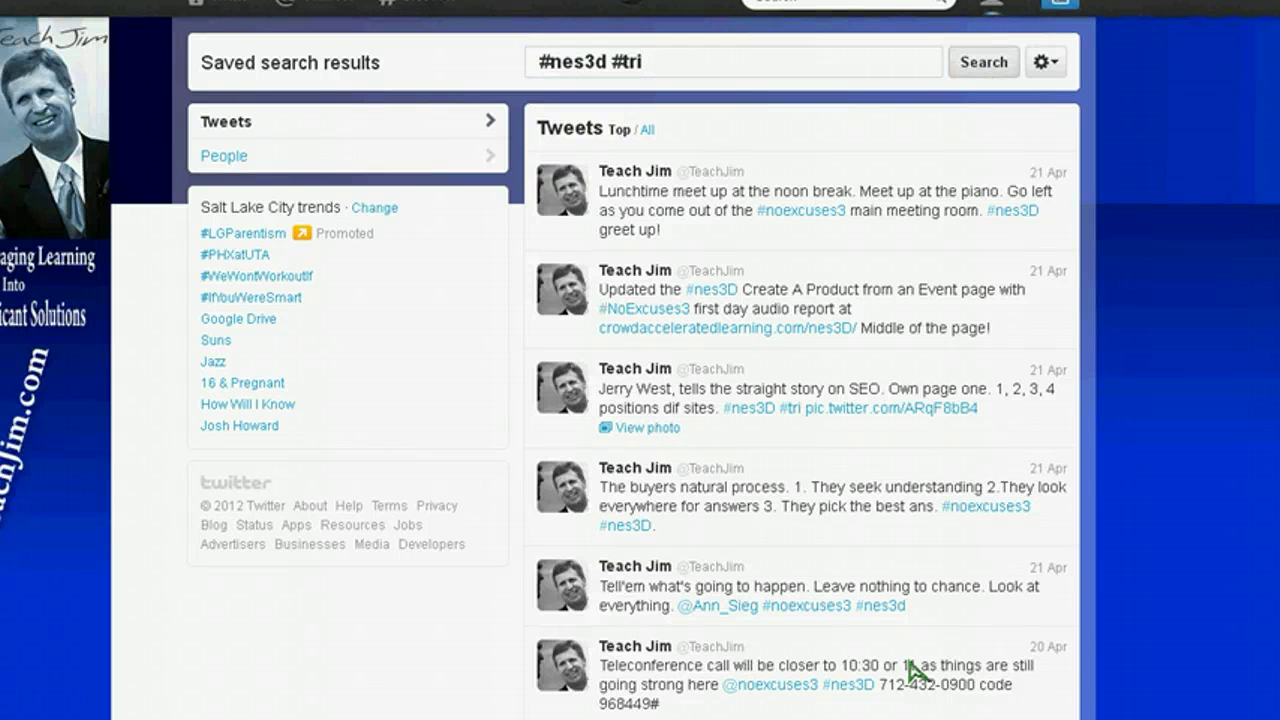
mouse_move(766, 243)
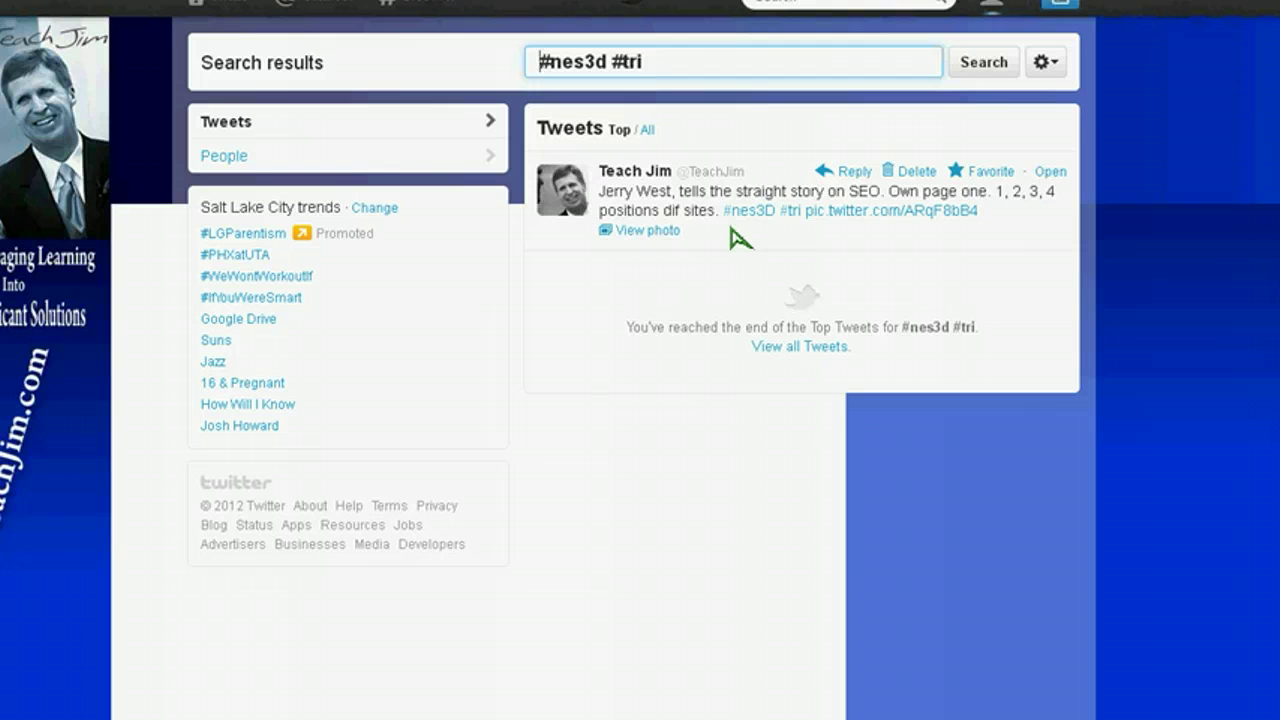
Replace the tag #tri with #peb in the query and search for #nes3d #peb
click(634, 62)
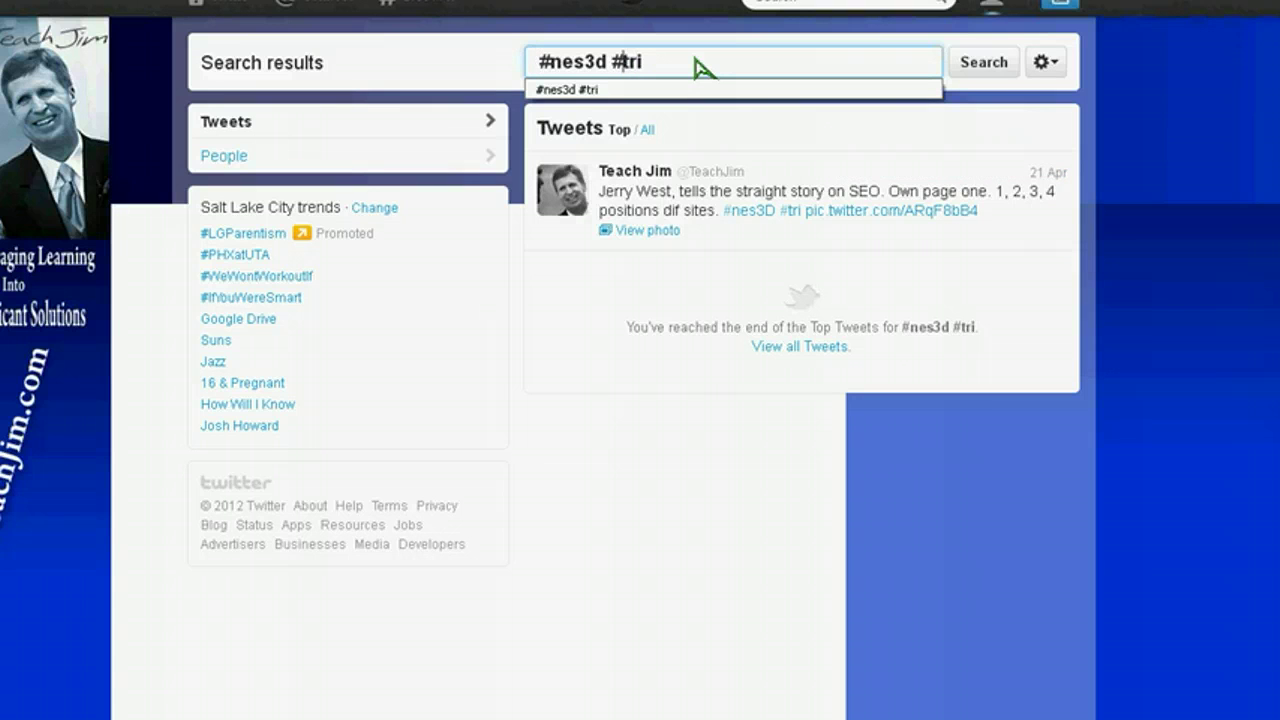
key(Delete)
key(Delete)
key(Delete)
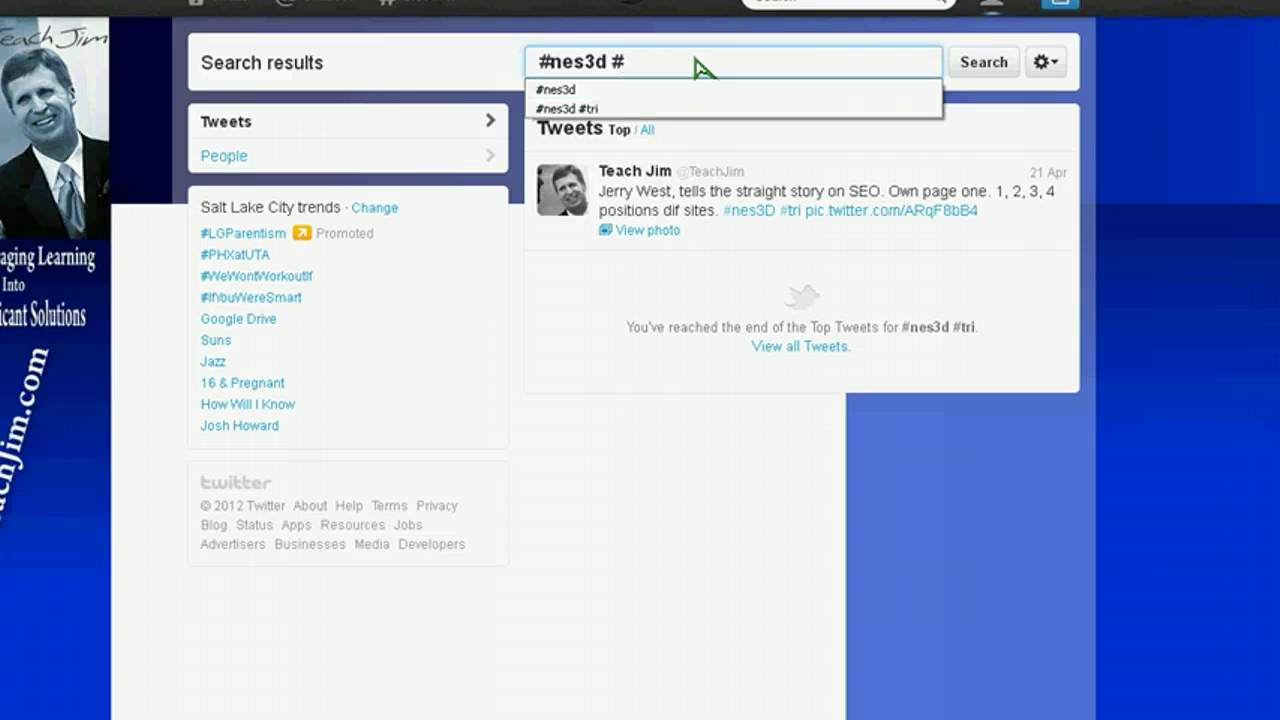
text(pe)
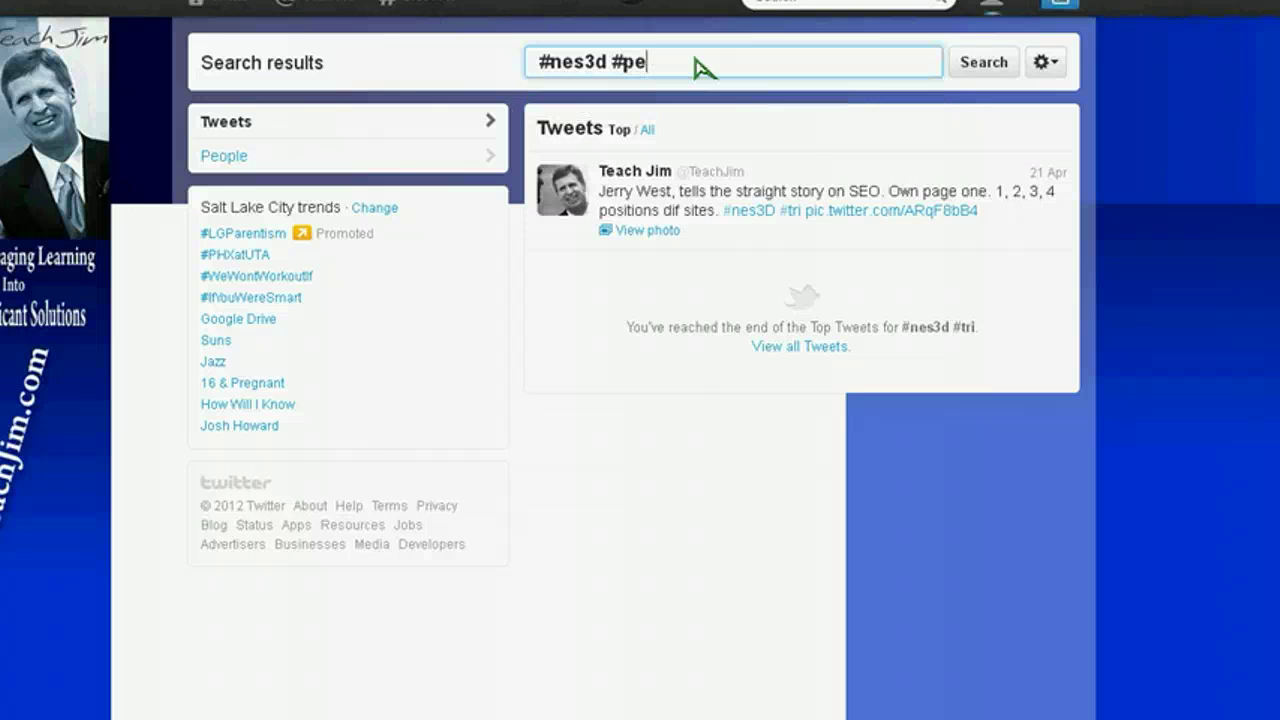
text(b)
key(Return)
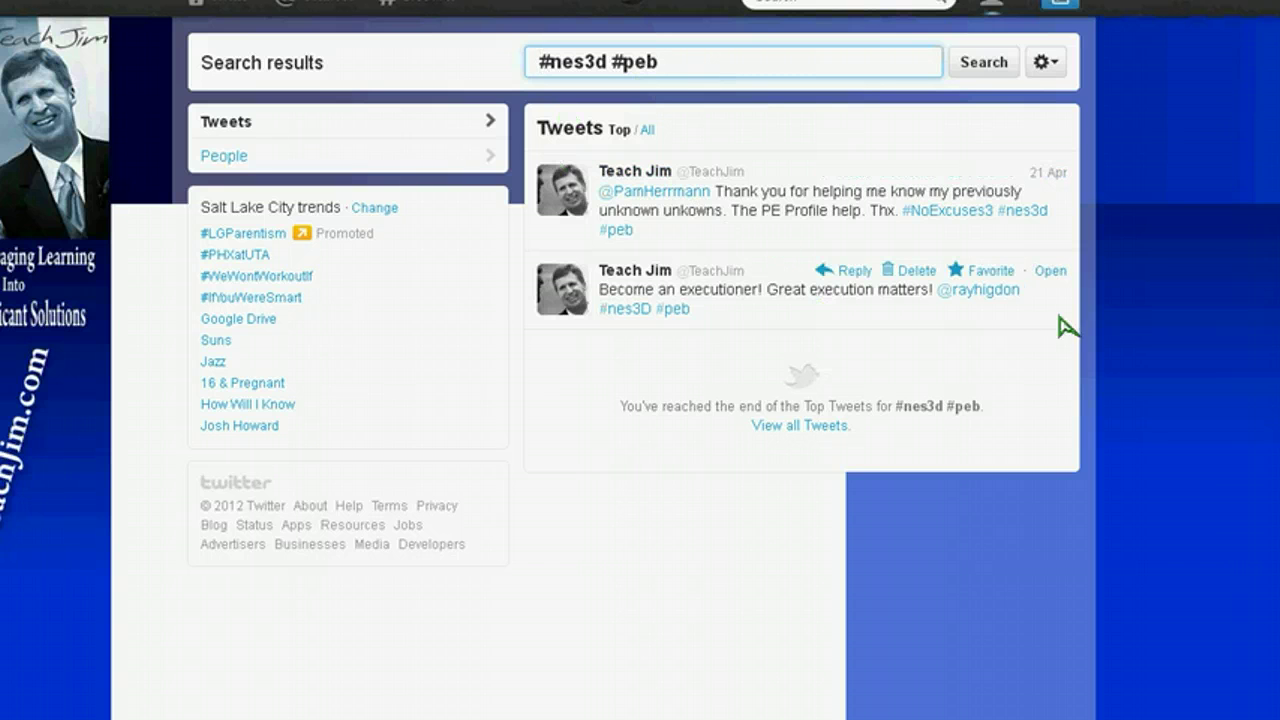
Copy both tweets found for #nes3d #peb
drag(1050, 330, 590, 178)
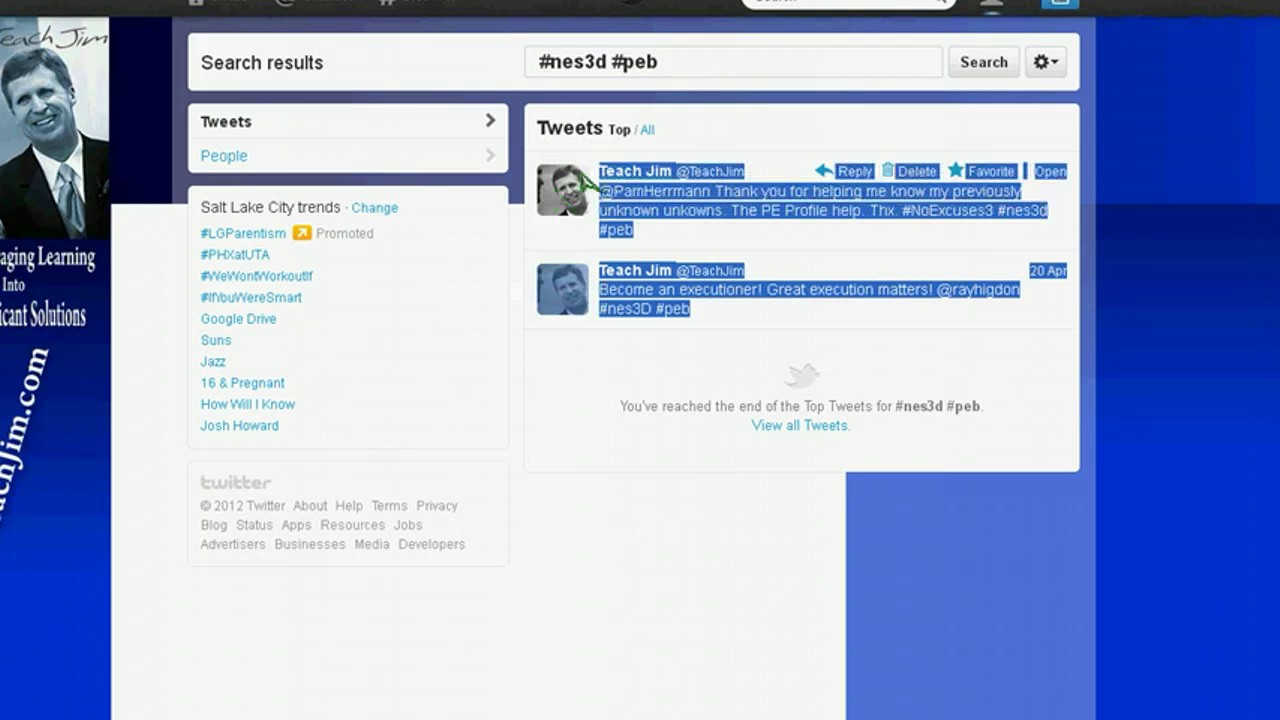
right_click(703, 197)
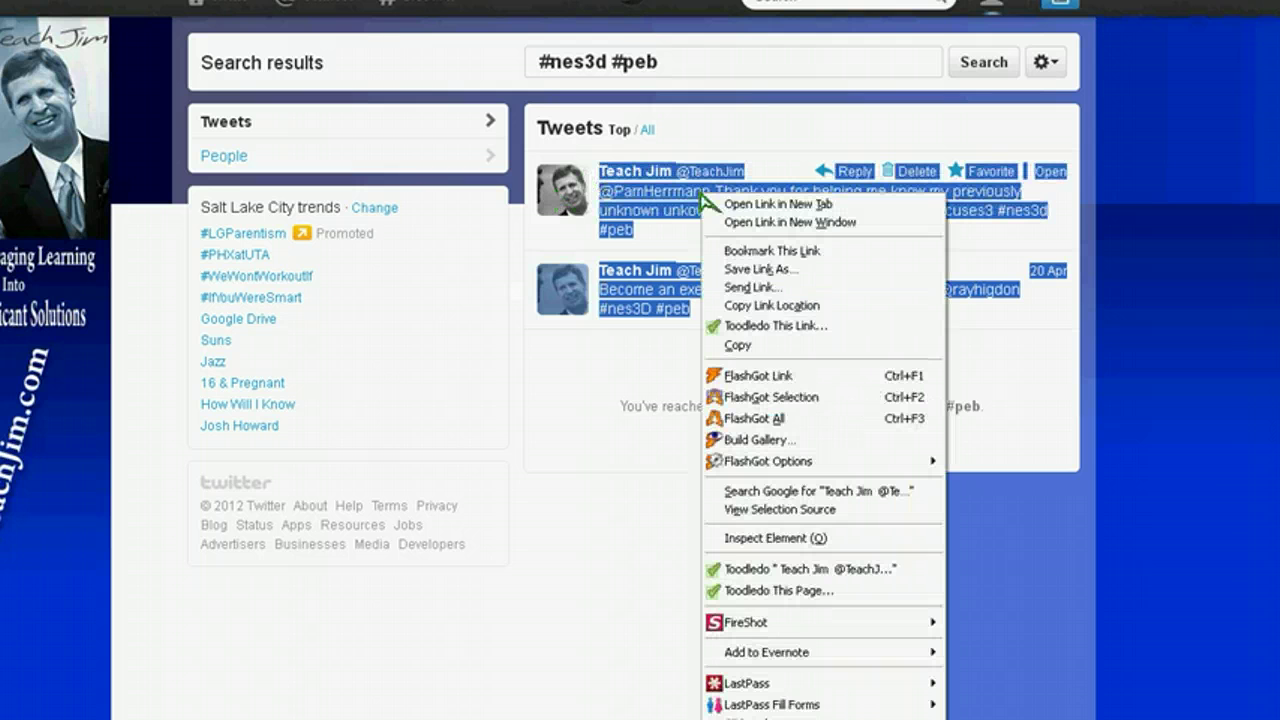
click(791, 344)
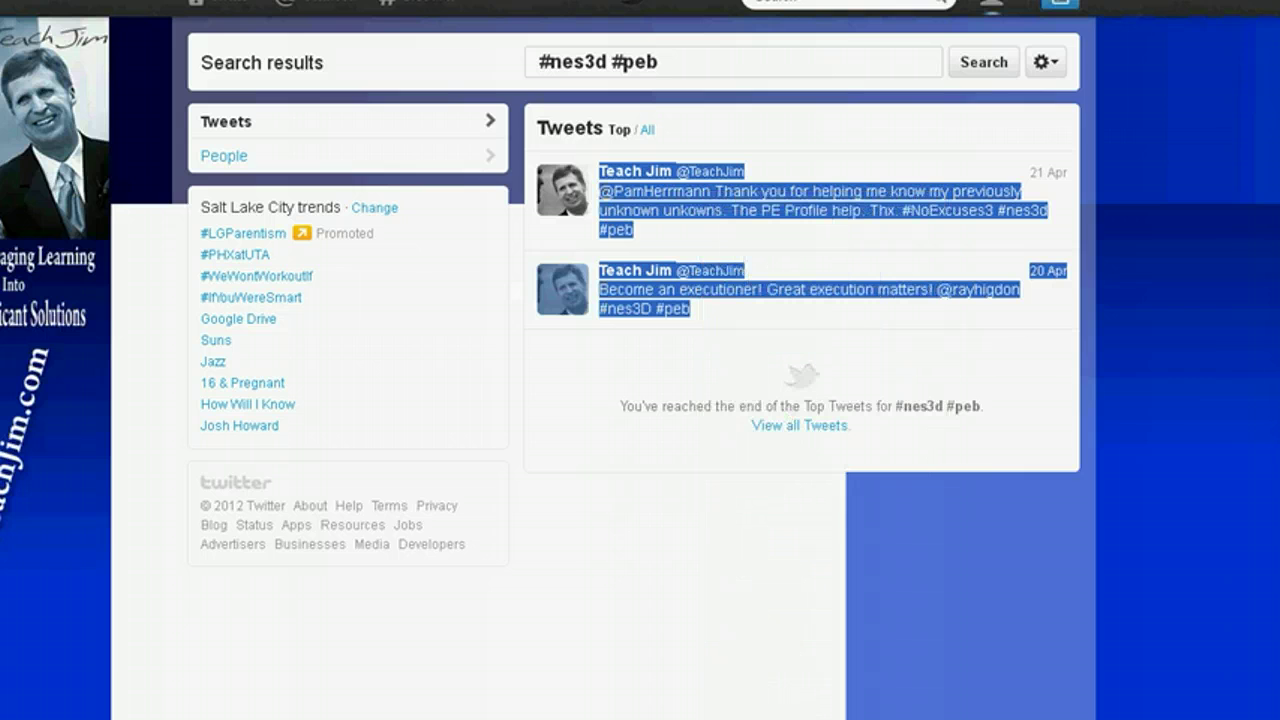
Switch to the Calc spreadsheet, paste the copied tweets into cell B4 of the empty sheet and widen column B to fit them
key(alt+Tab)
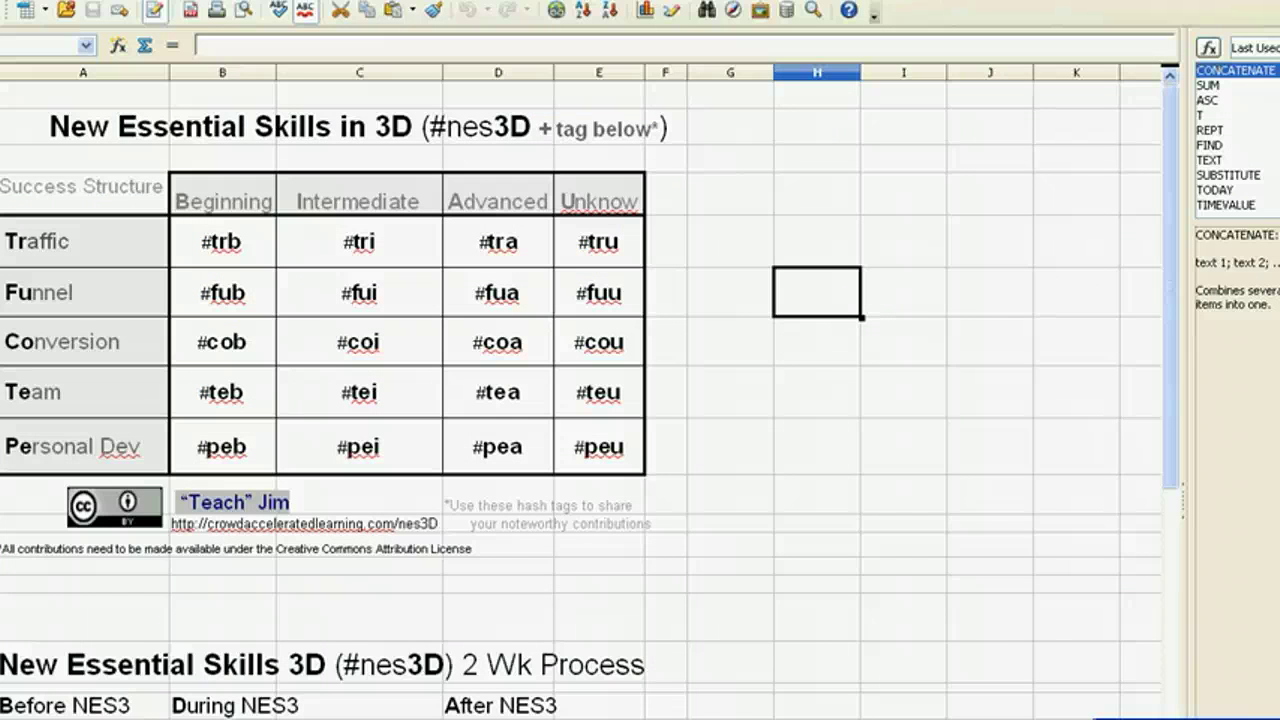
key(ctrl+Page_Down)
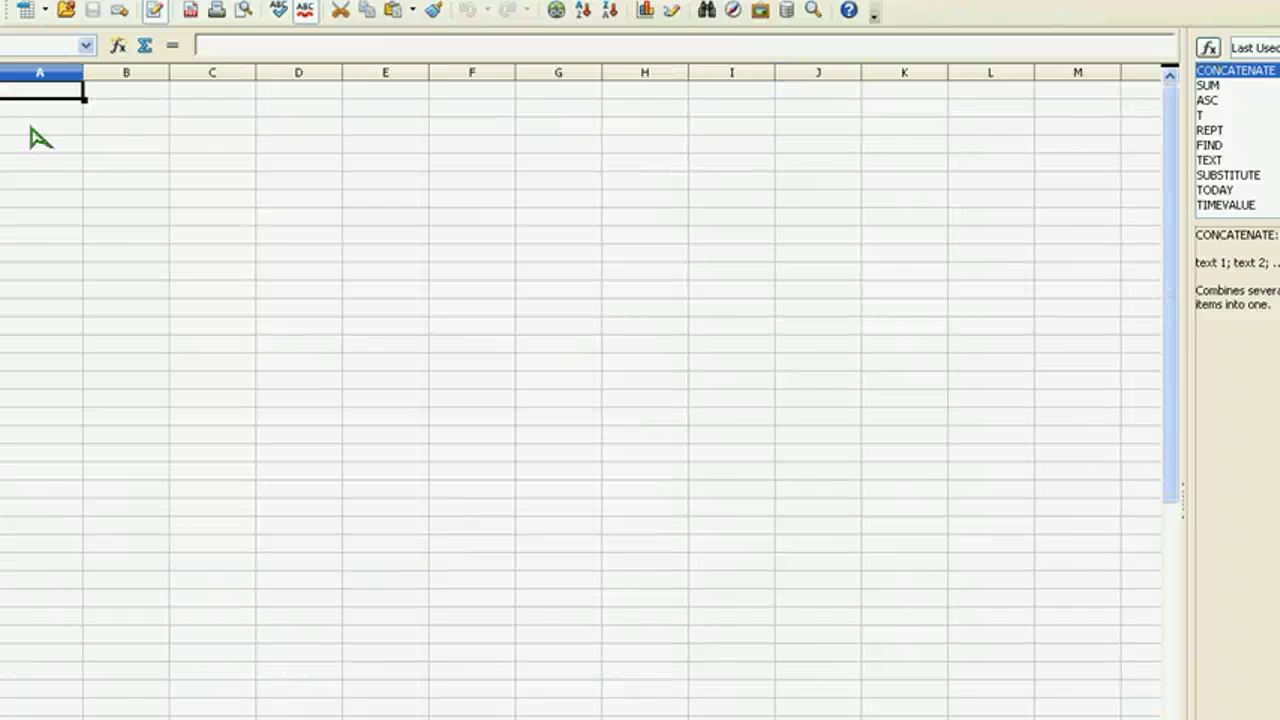
right_click(34, 128)
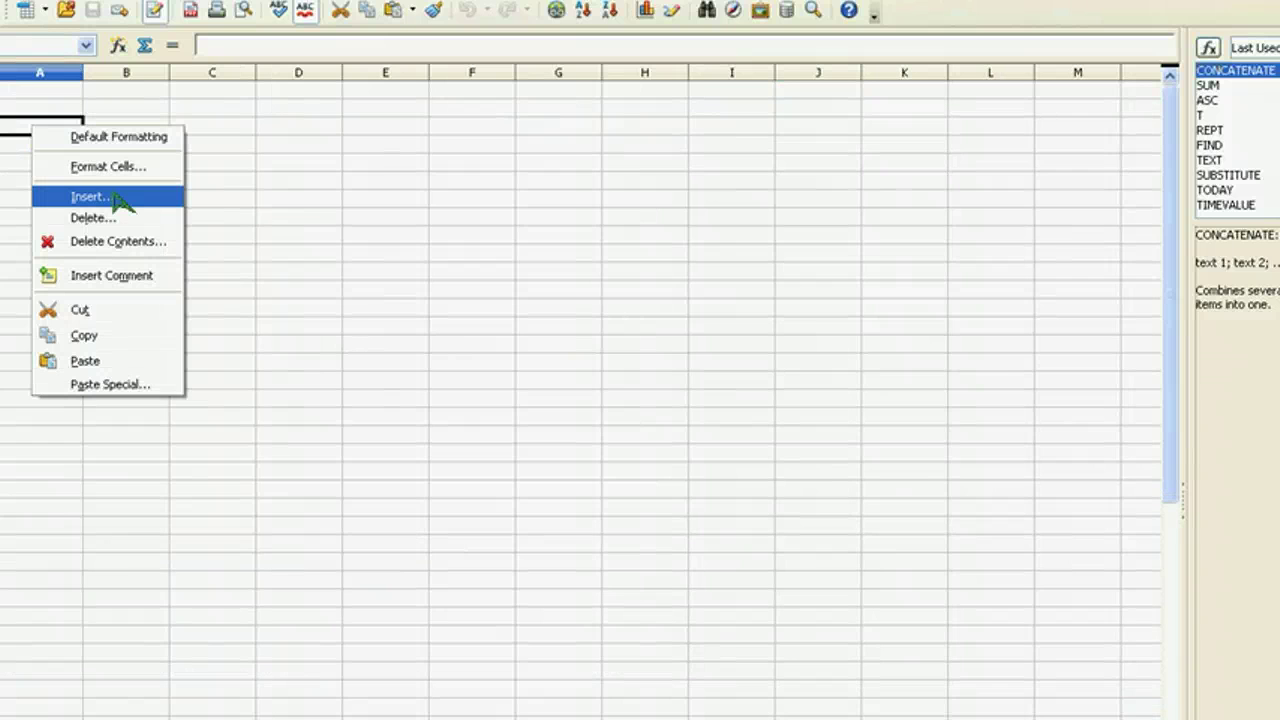
click(229, 157)
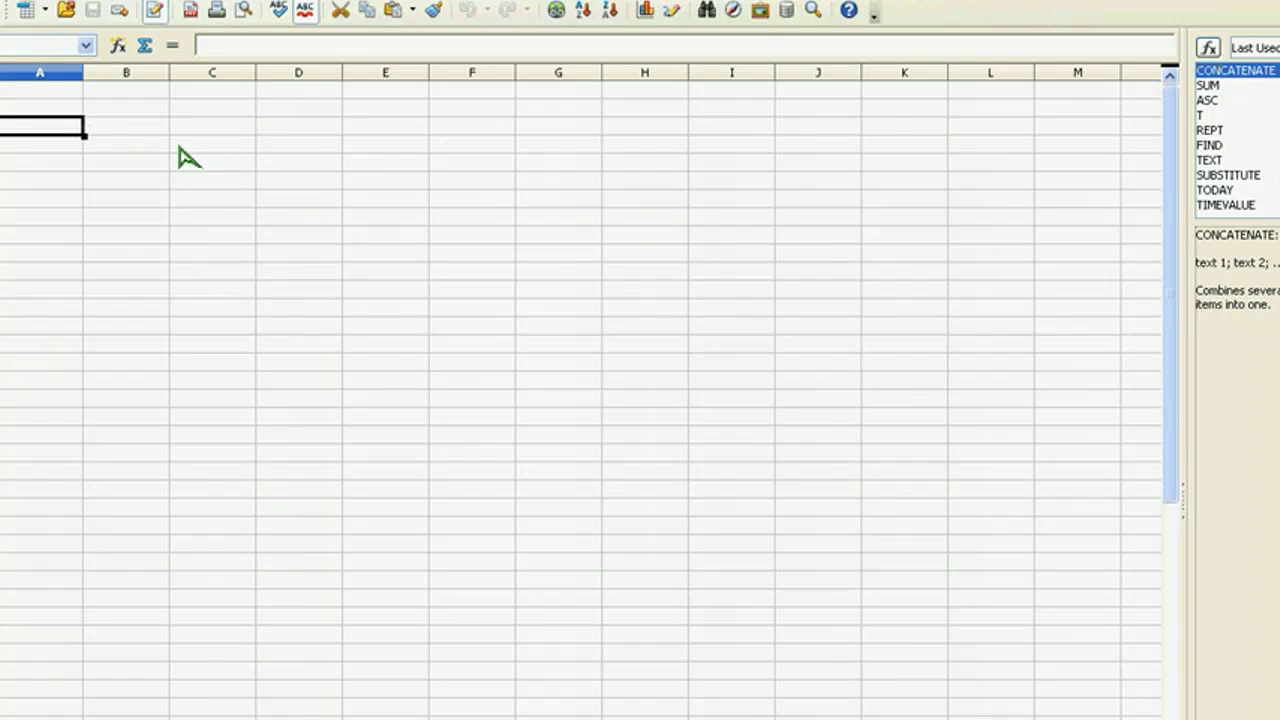
click(155, 155)
right_click(155, 155)
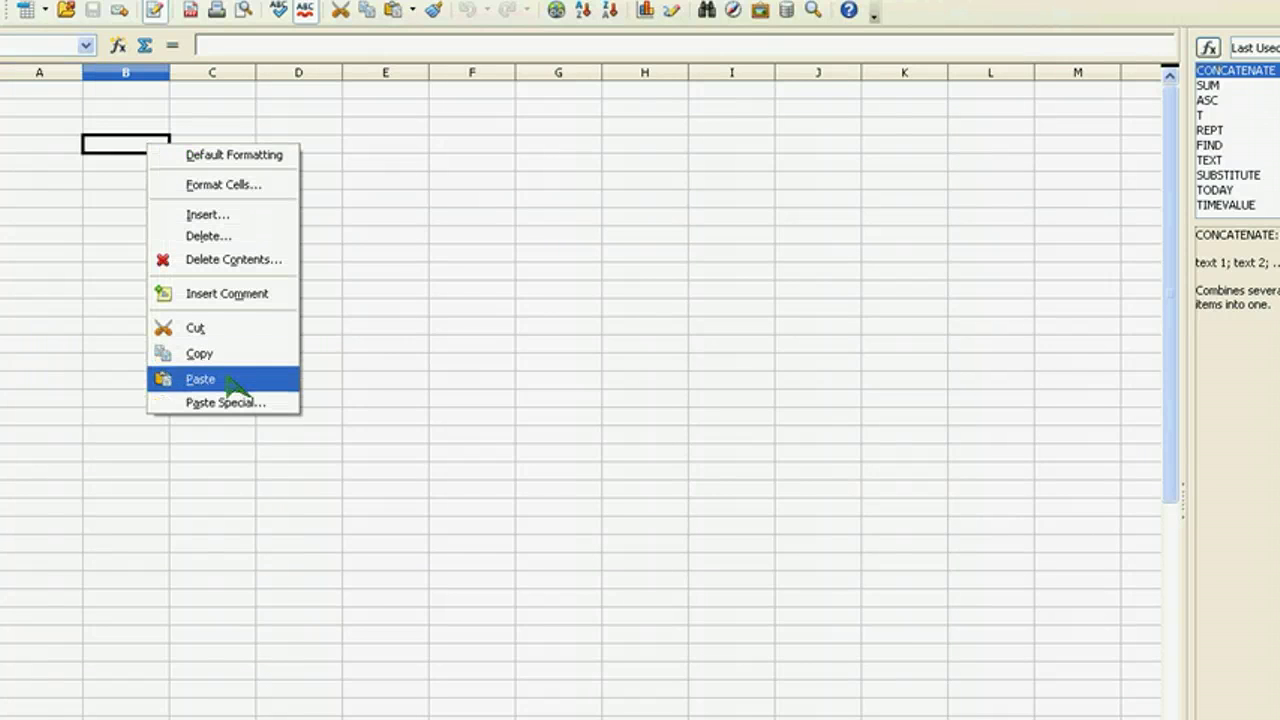
click(313, 388)
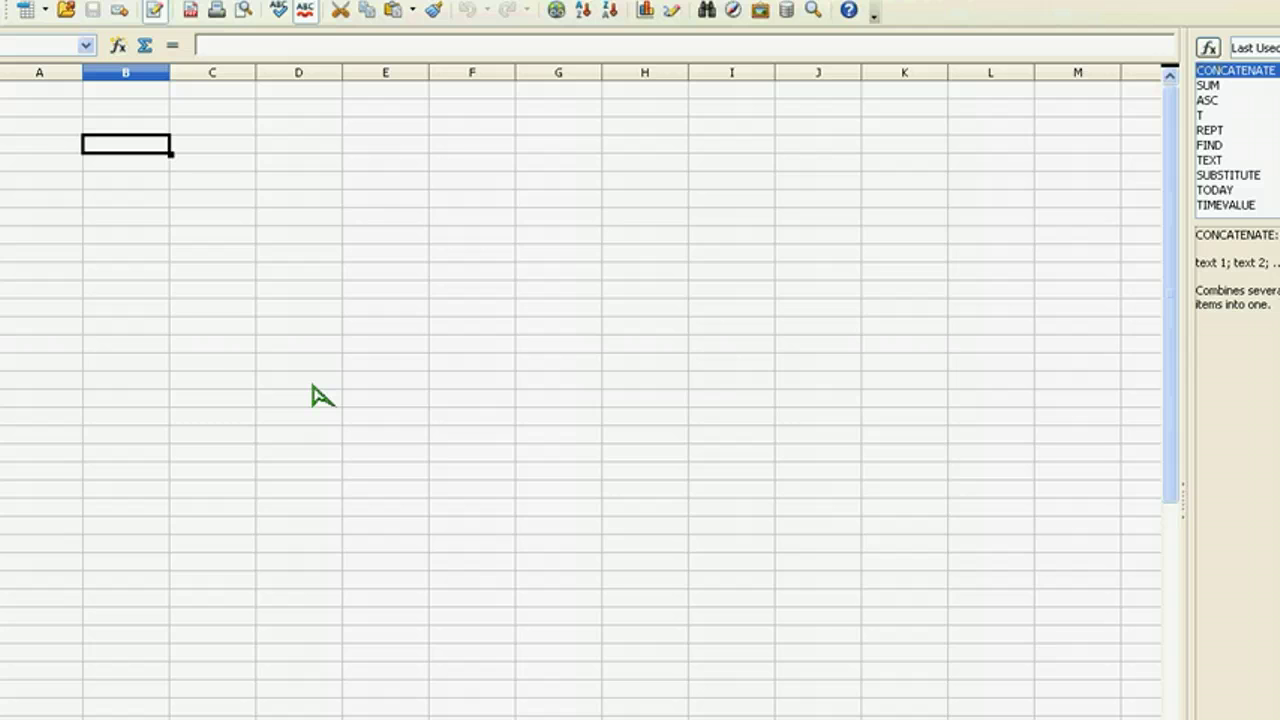
key(ctrl+v)
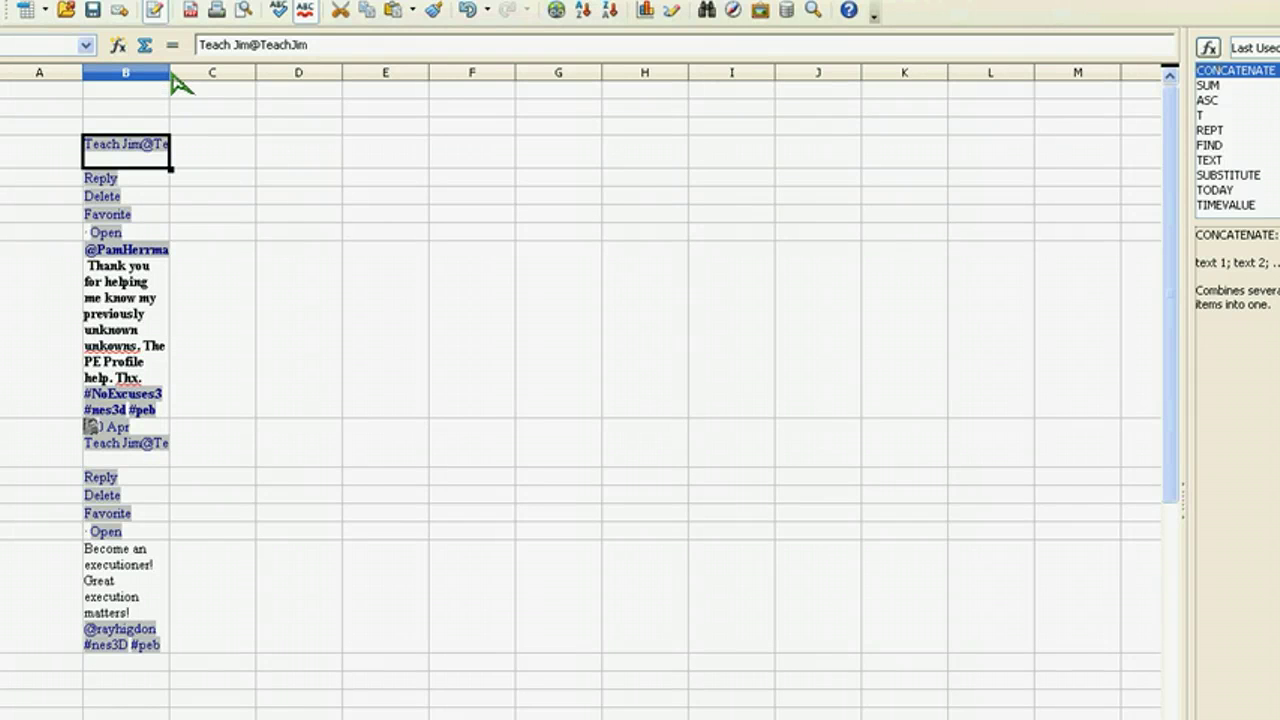
drag(171, 74, 382, 114)
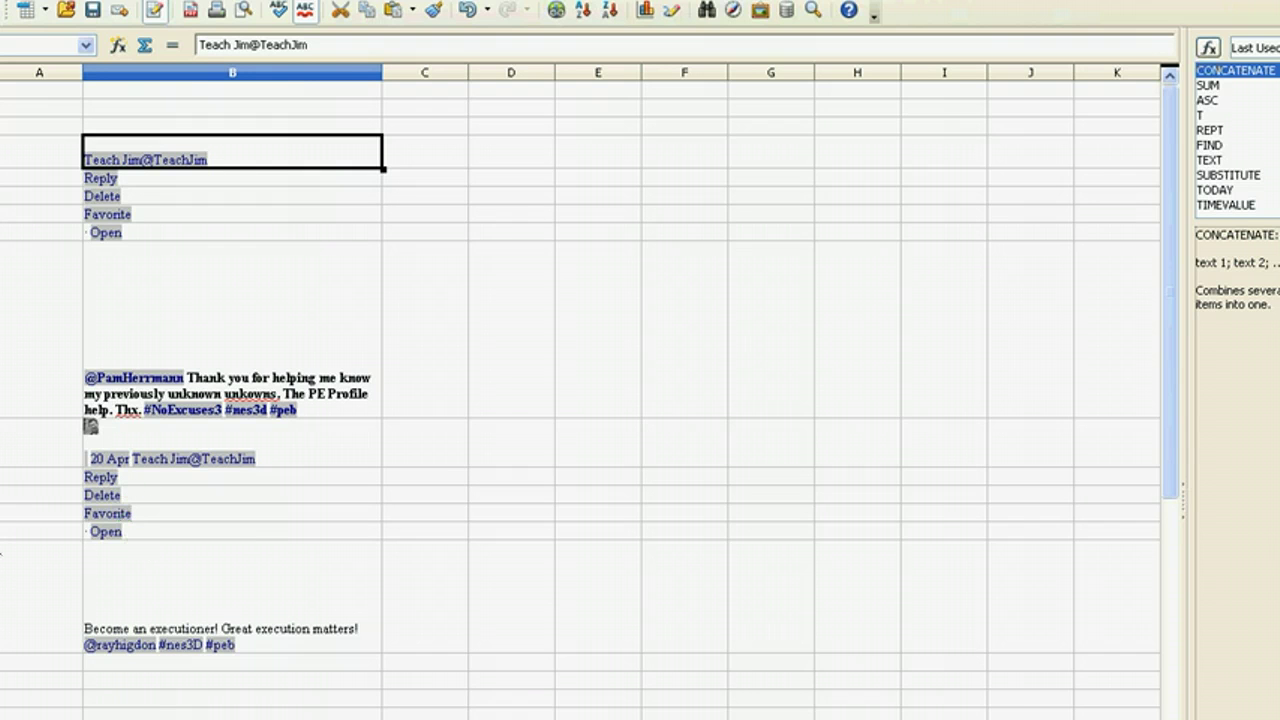
Delete the contents of rows 10 to 14 and rows 4 to 8, which hold the author and Reply, Delete, Favorite and Open entries
drag(0, 531, 0, 427)
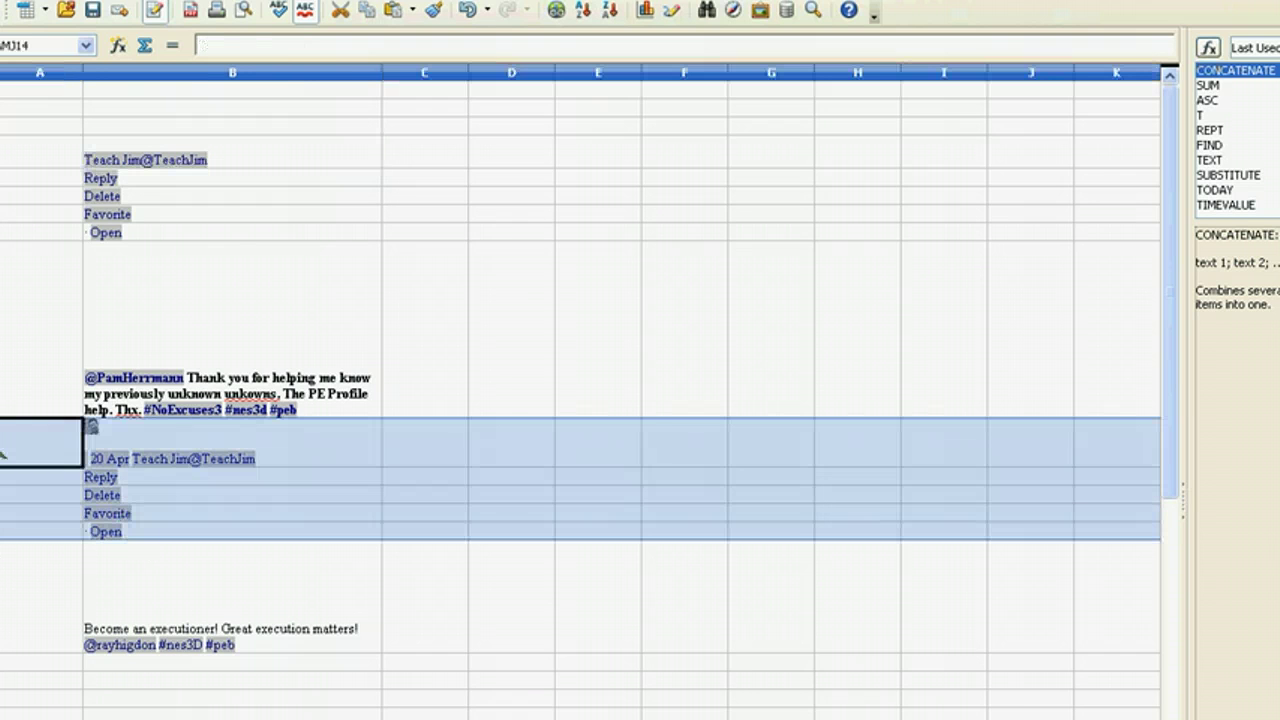
key(Delete)
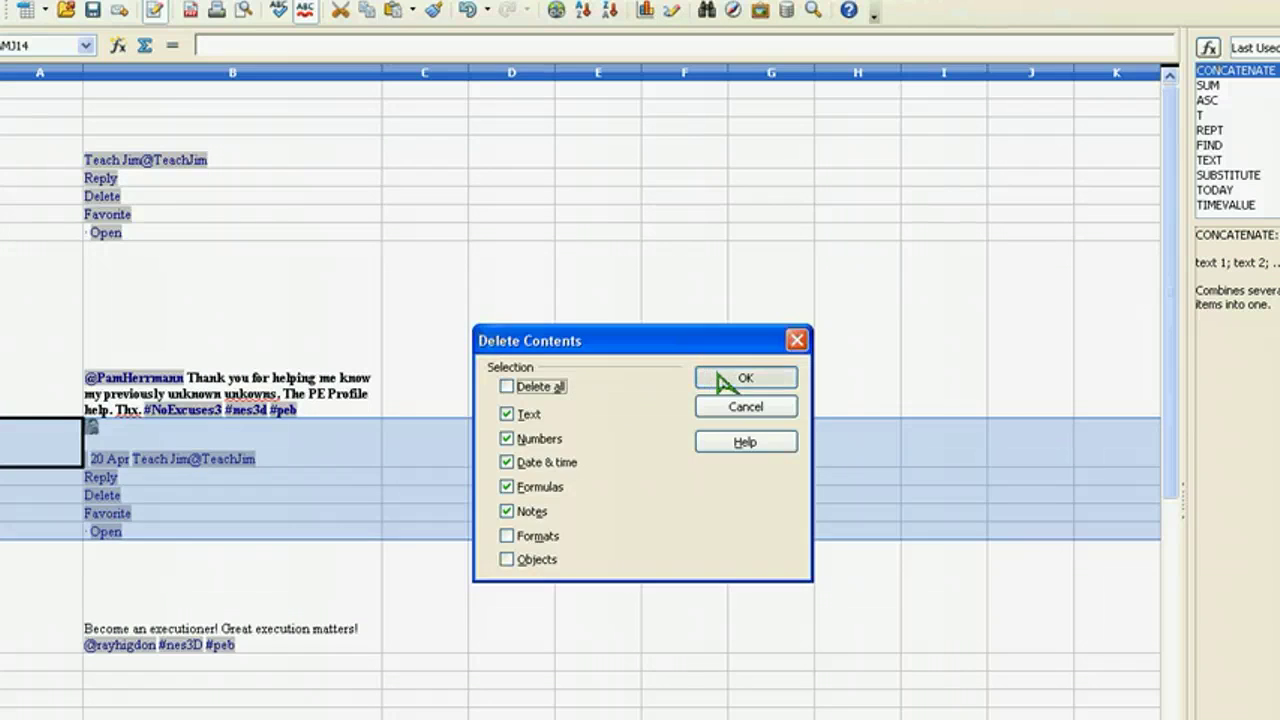
key(Return)
drag(1, 250, 1, 180)
key(Delete)
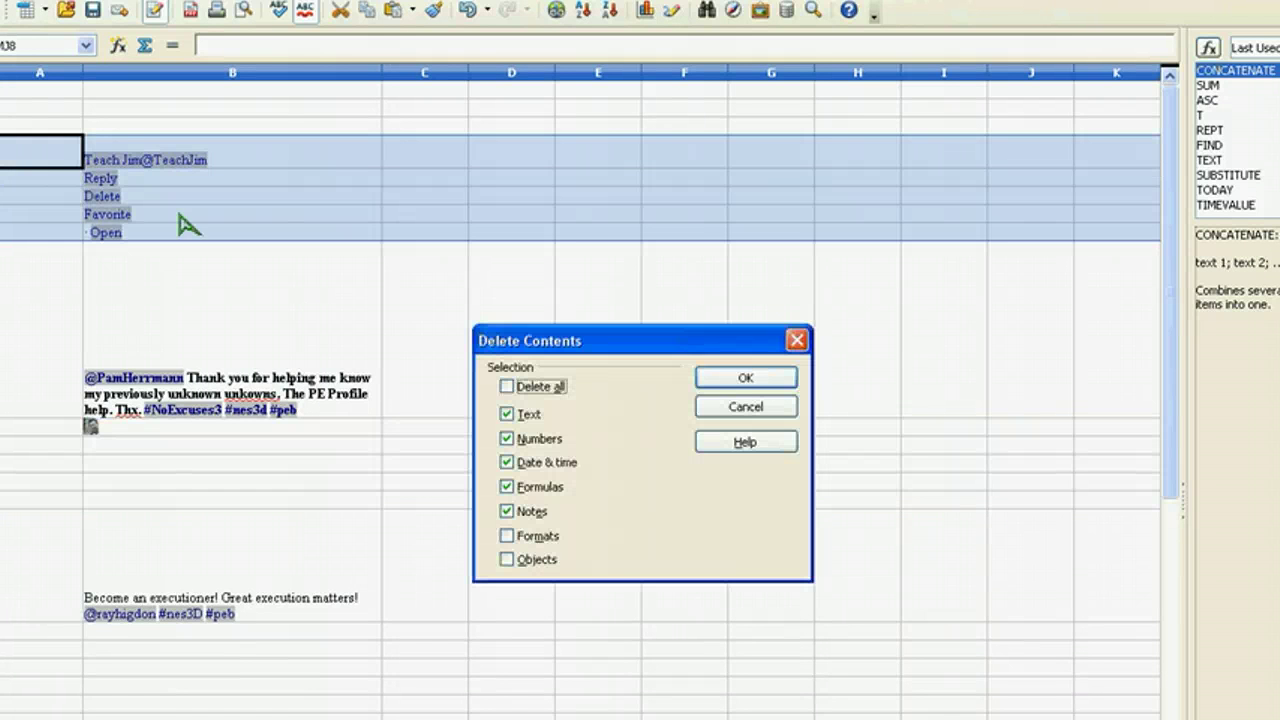
click(747, 379)
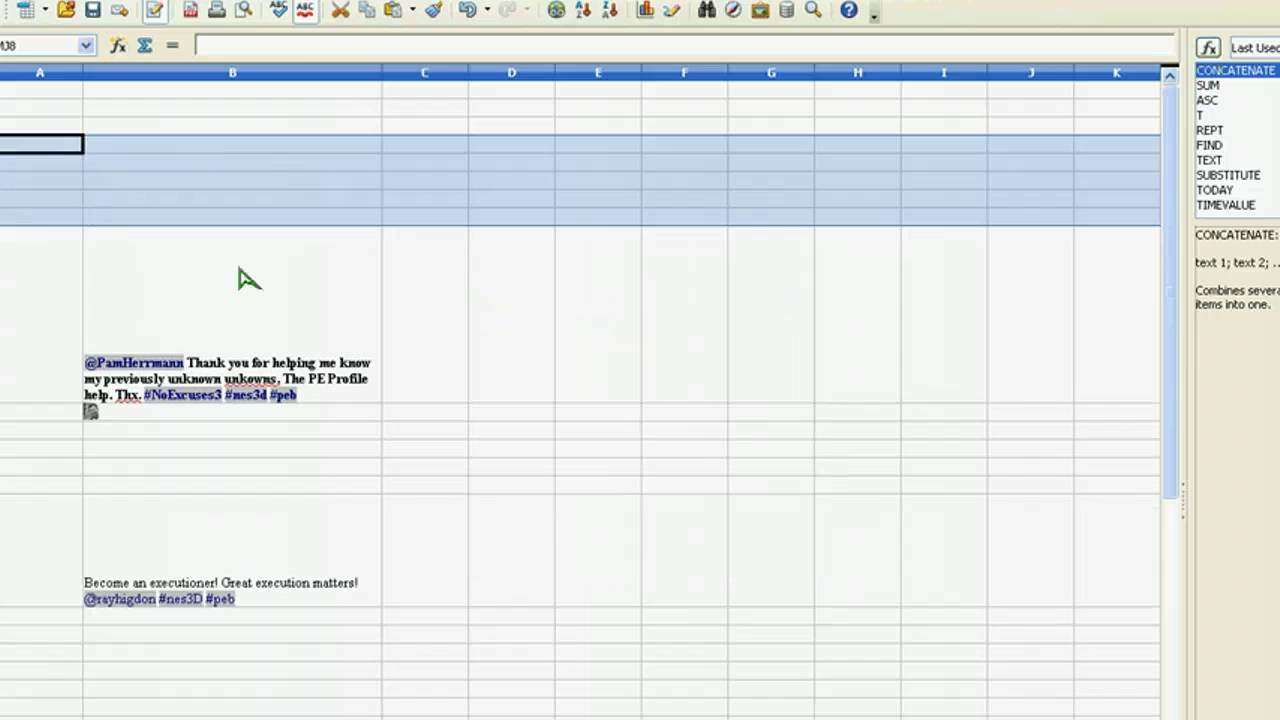
click(240, 278)
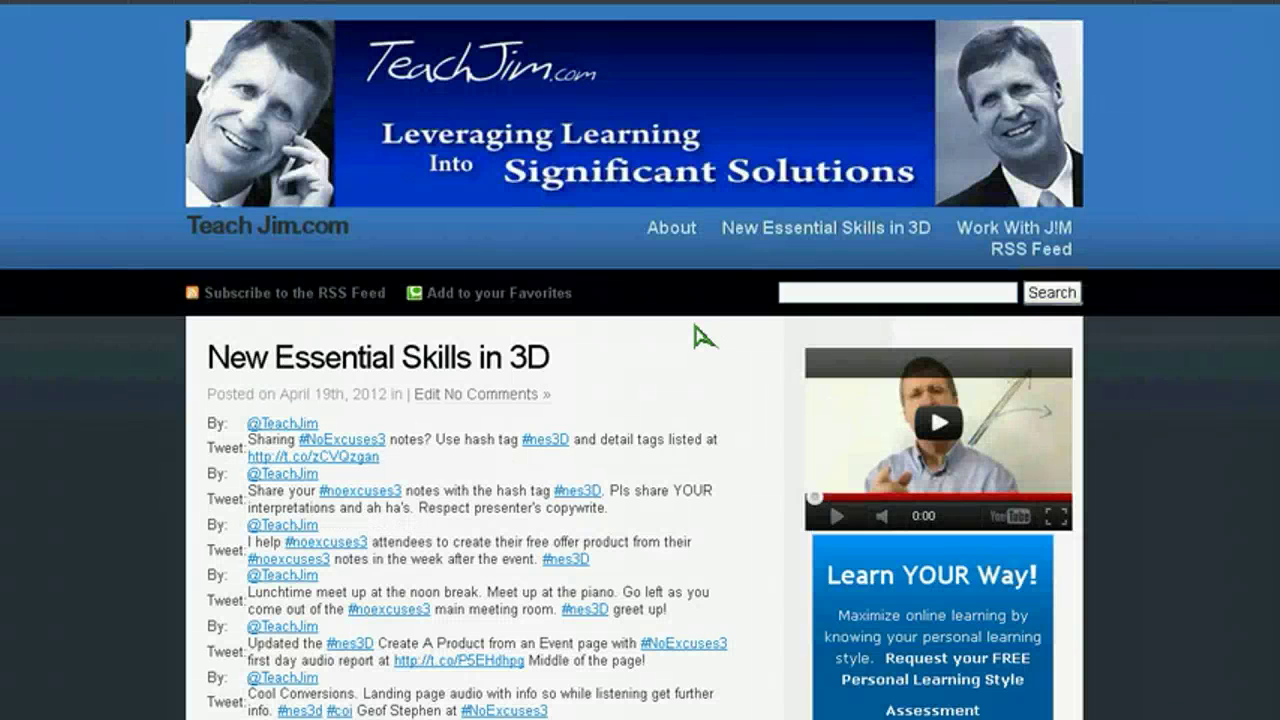
Examine the tweets listed on the New Essential Skills in 3D web page, from the newest to the oldest
scroll(640, 326, down, 4)
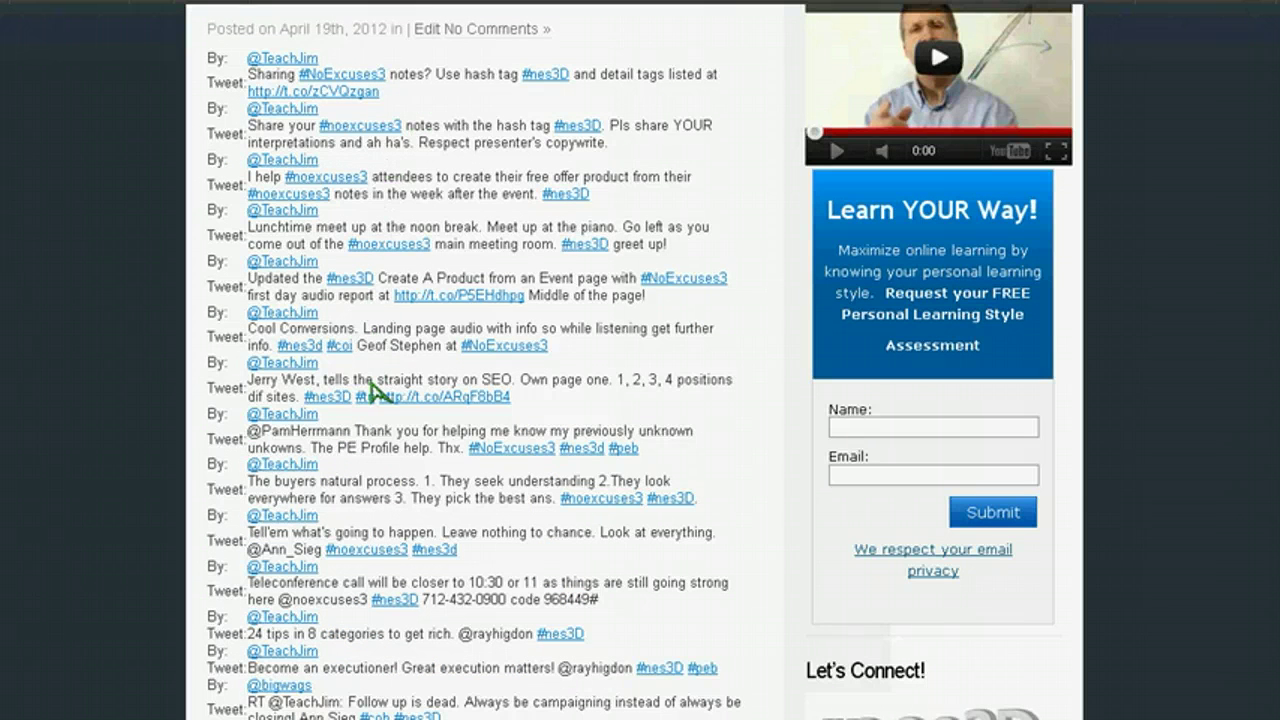
scroll(372, 390, down, 3)
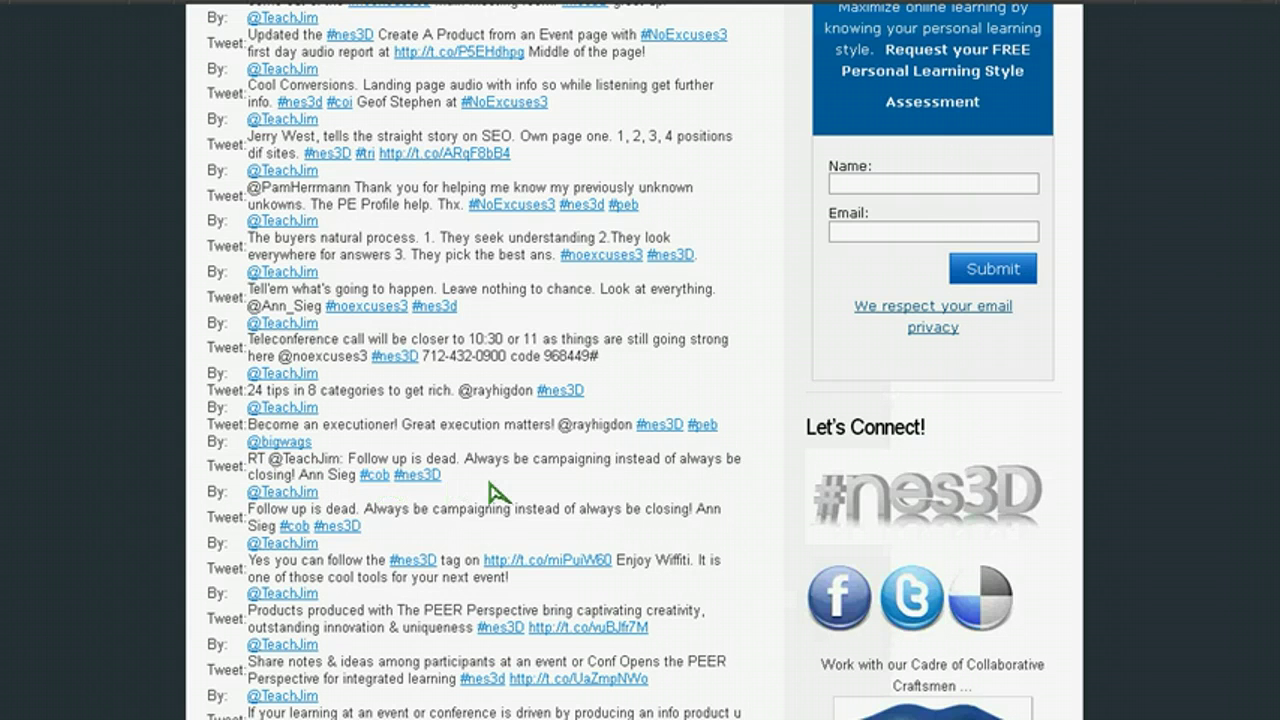
scroll(494, 491, down, 6)
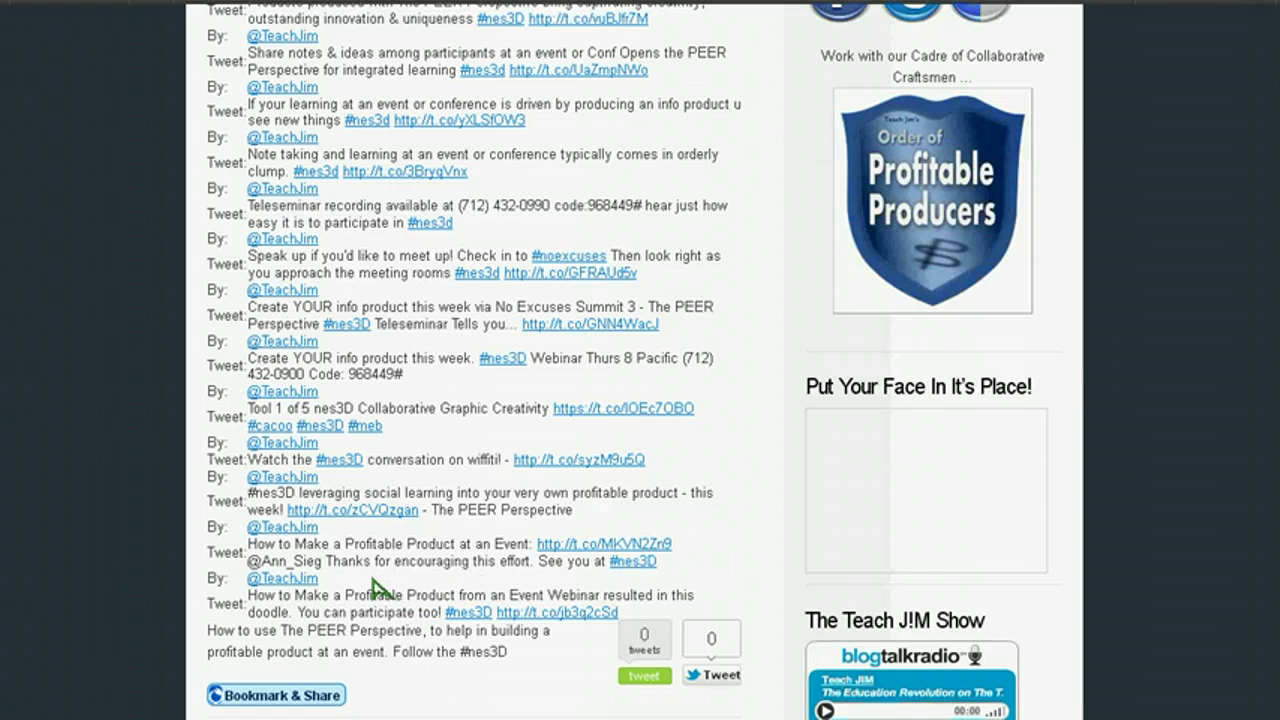
drag(370, 582, 448, 372)
click(448, 375)
scroll(605, 425, up, 15)
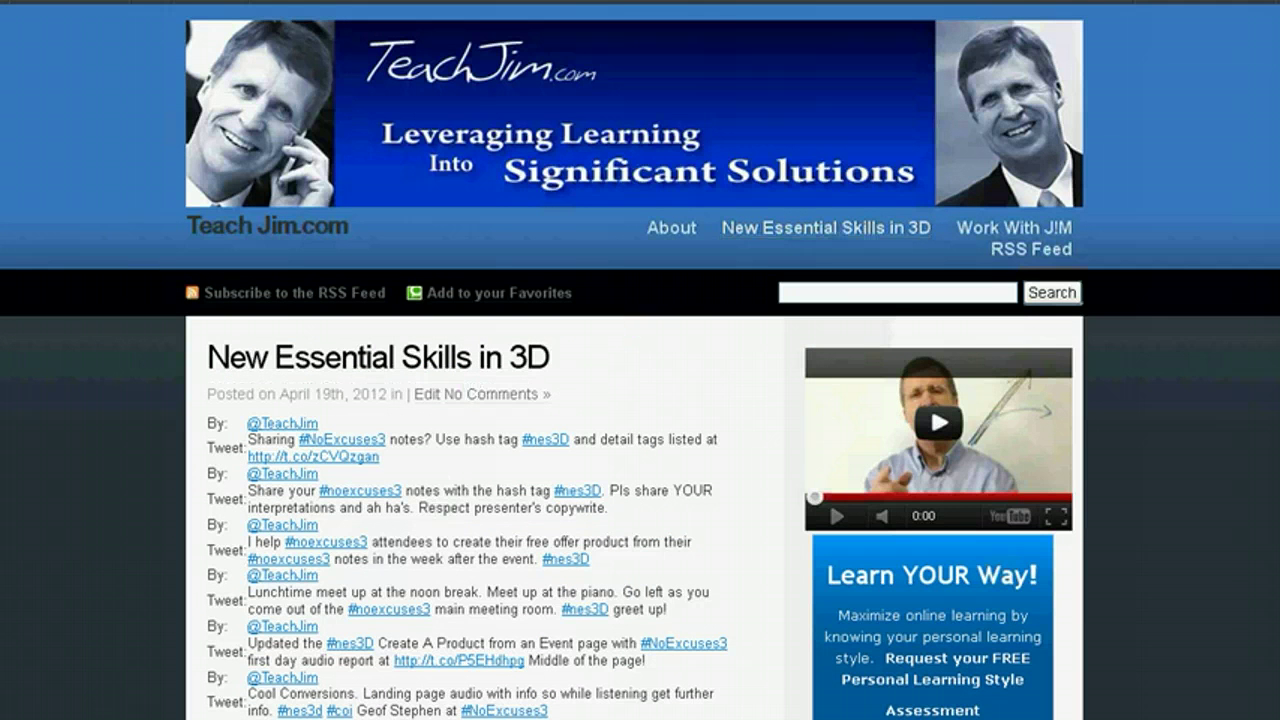
scroll(640, 400, down, 6)
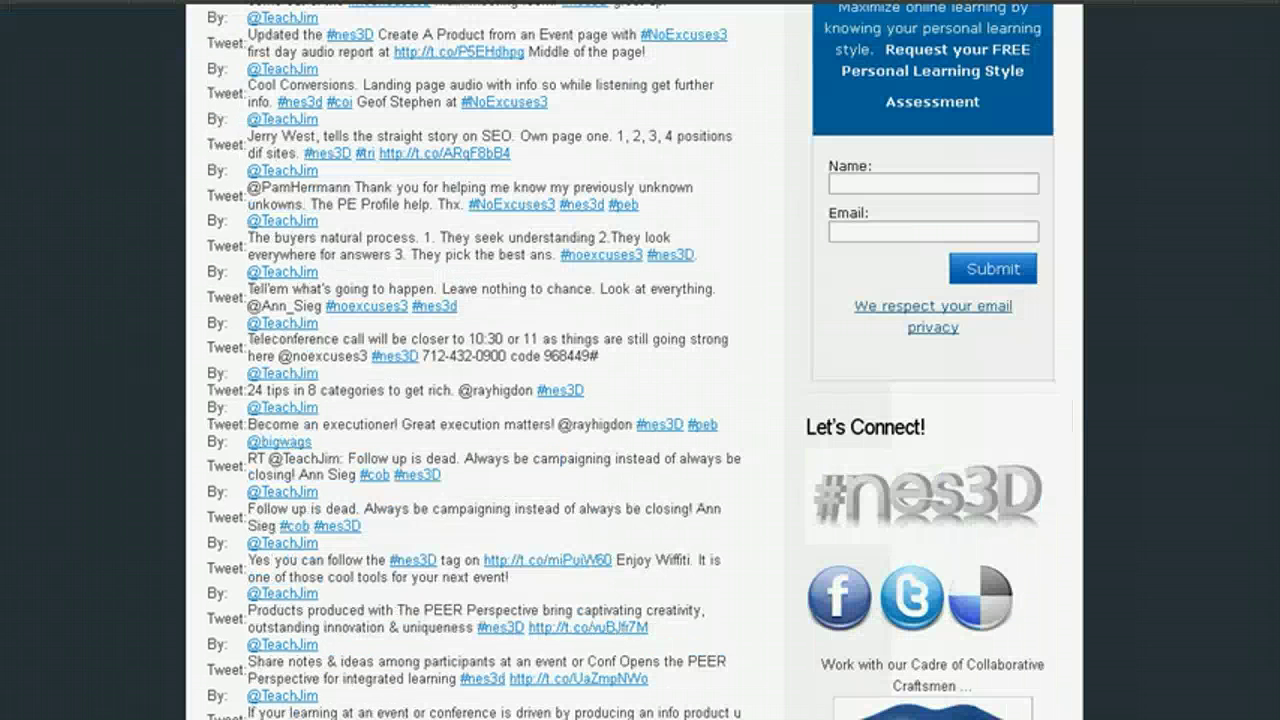
Copy the oldest tweets on the page, from "Share notes & ideas among participants" down to the last one, with their By lines
scroll(614, 600, down, 6)
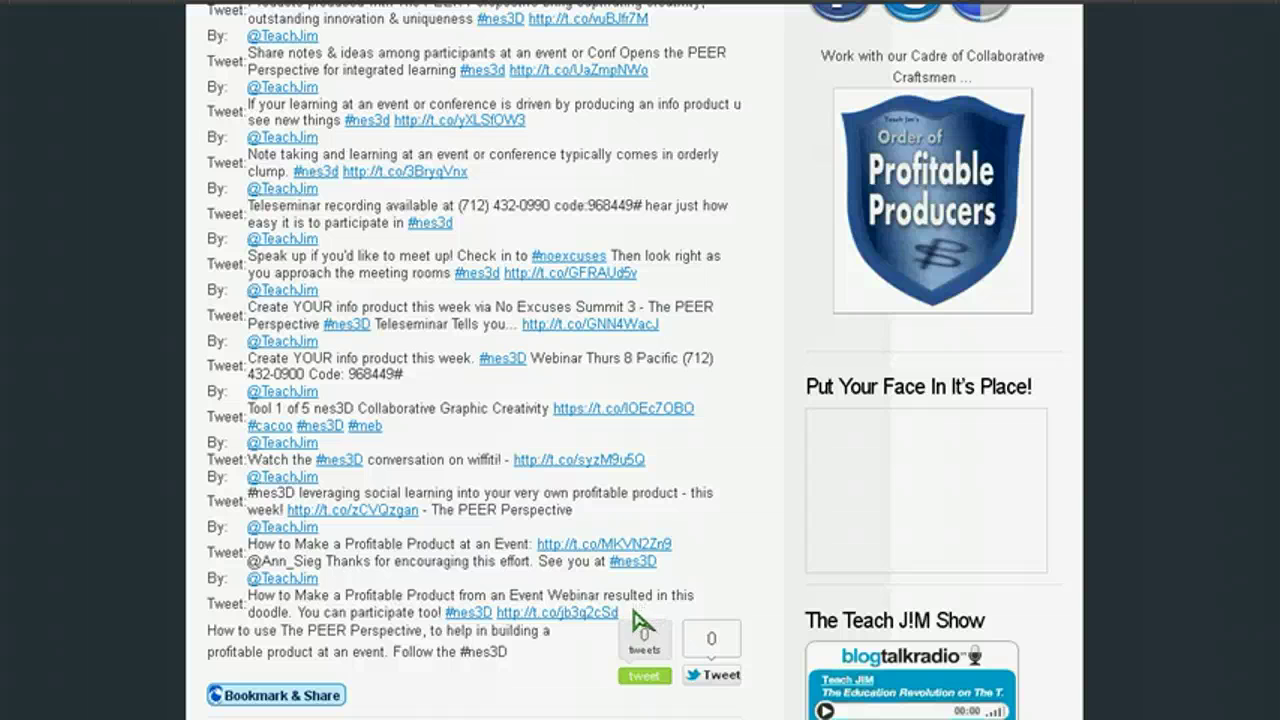
drag(618, 612, 207, 58)
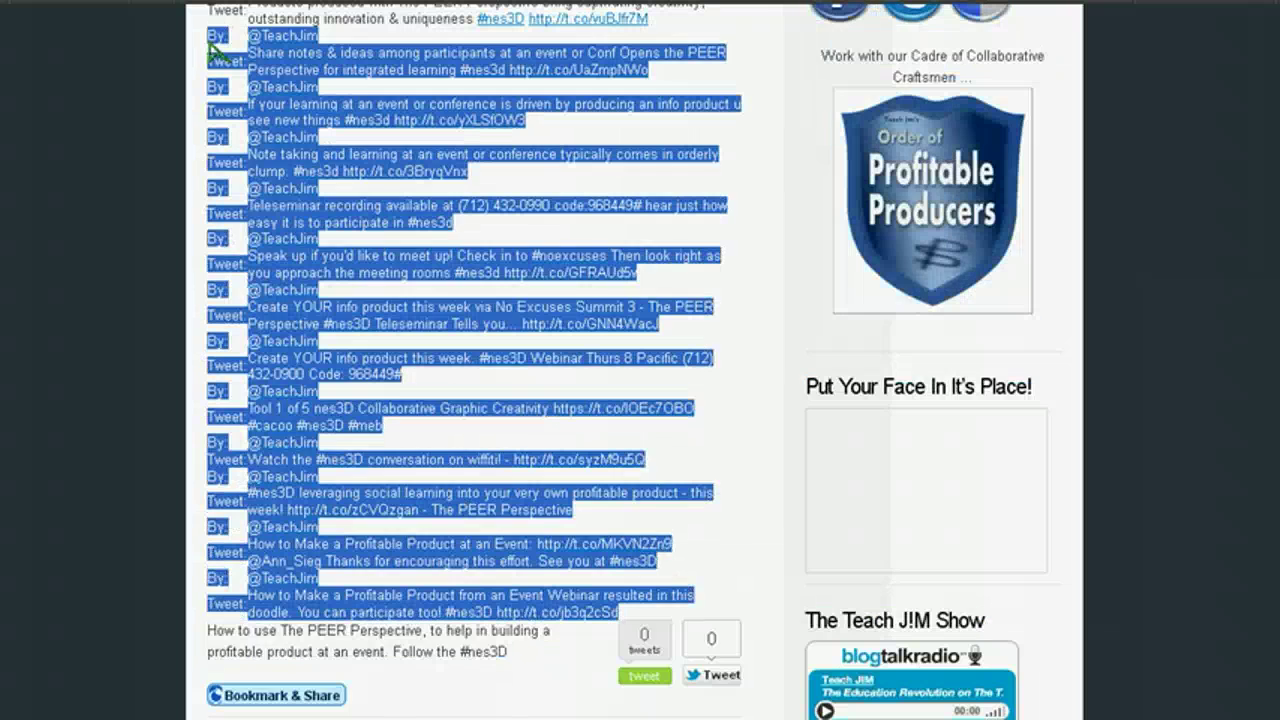
right_click(272, 68)
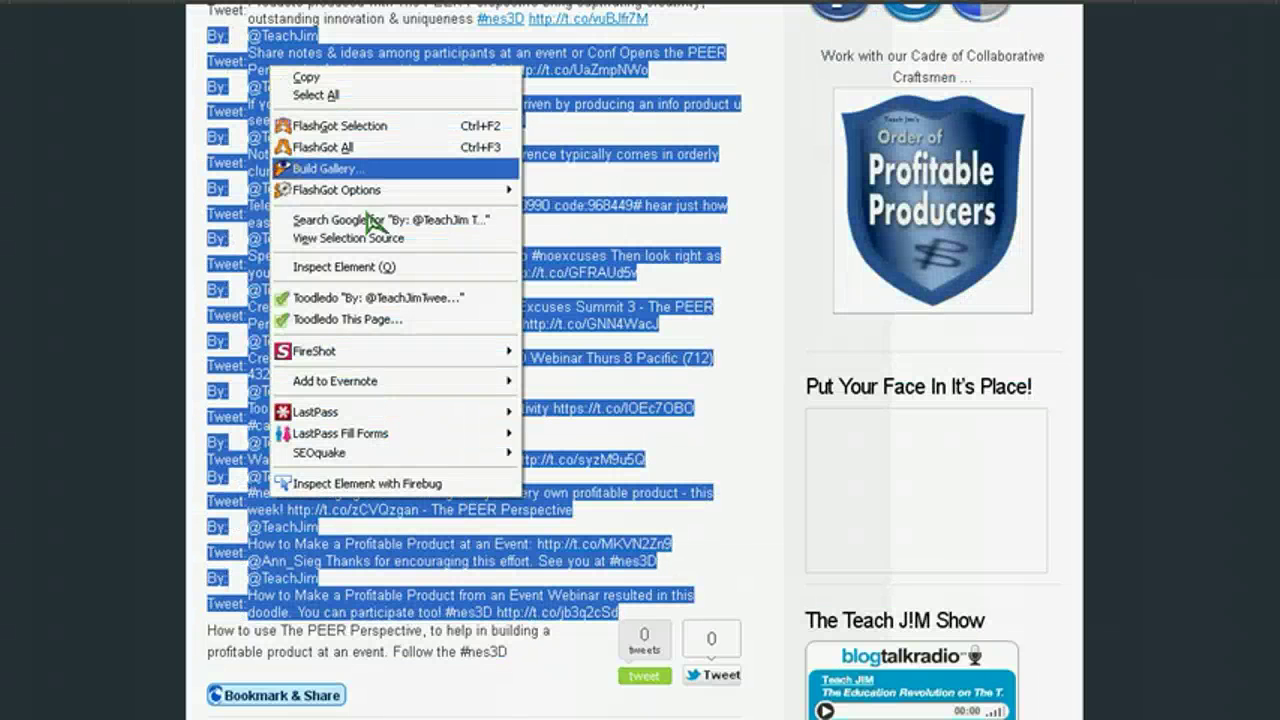
click(358, 78)
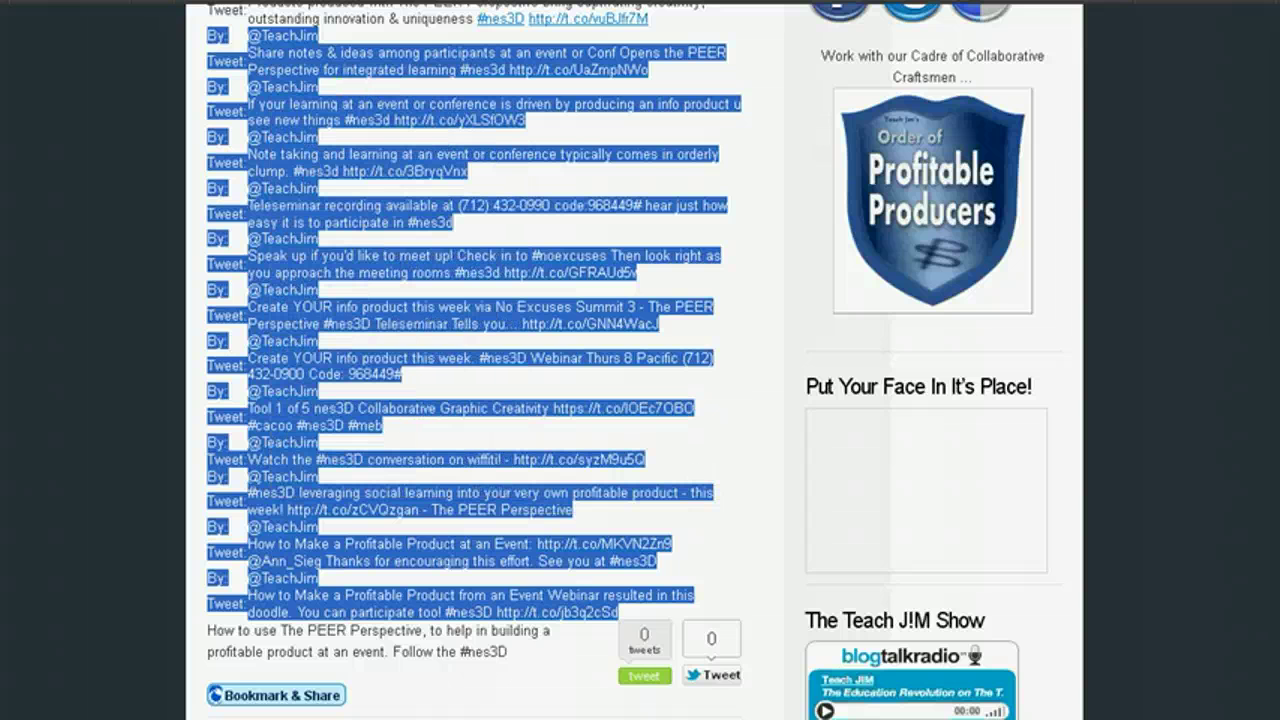
Switch to the Calc spreadsheet and delete the contents of cells B3 to B21, which hold the earlier tweets
key(alt+Tab)
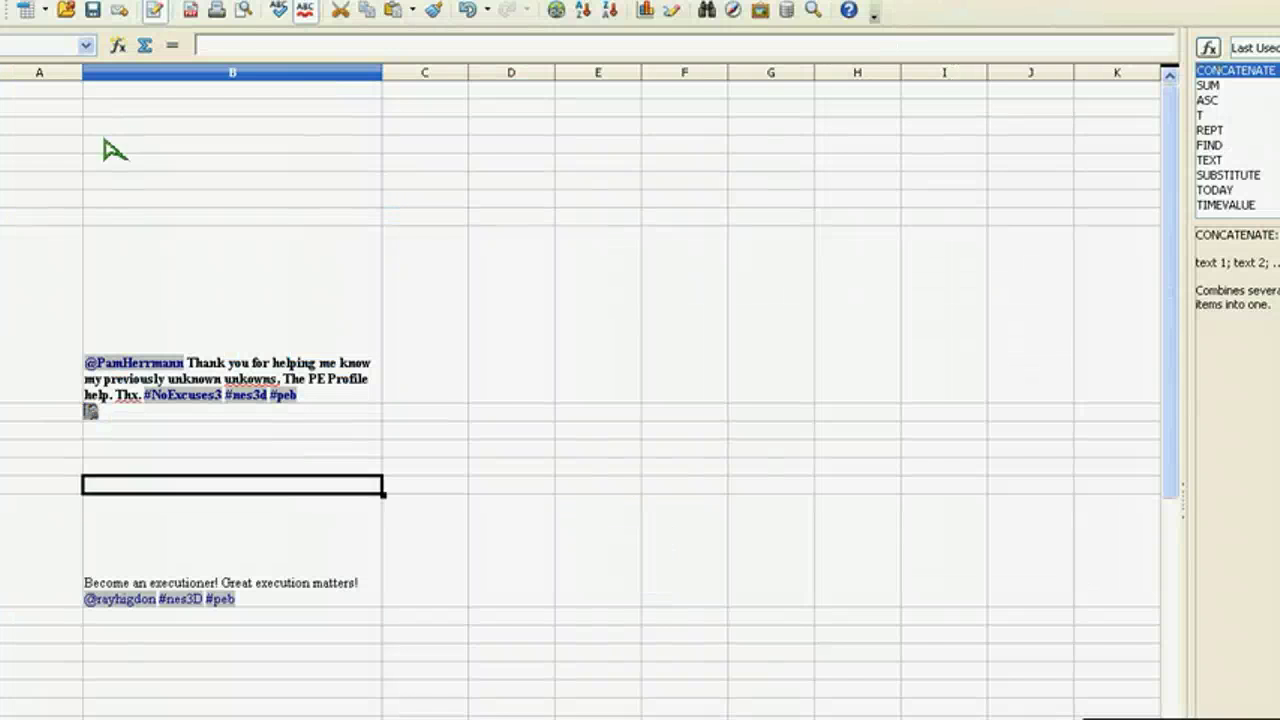
drag(114, 149, 306, 716)
key(Delete)
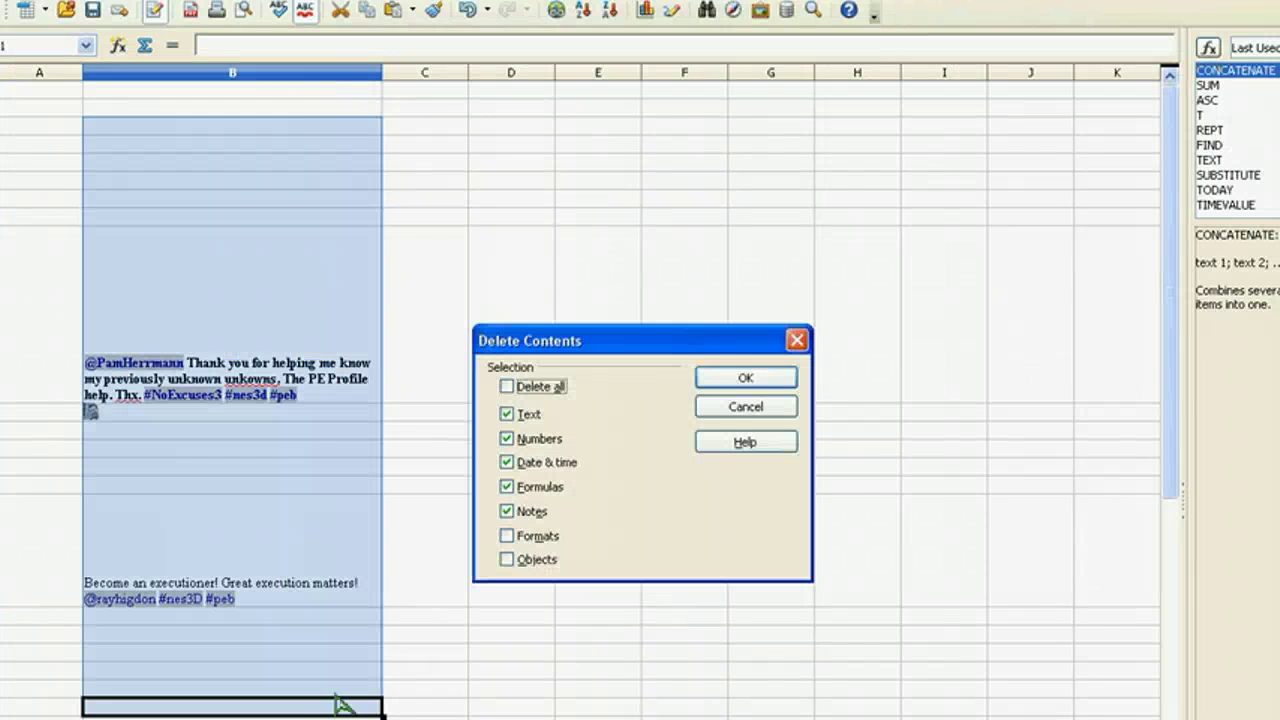
click(745, 378)
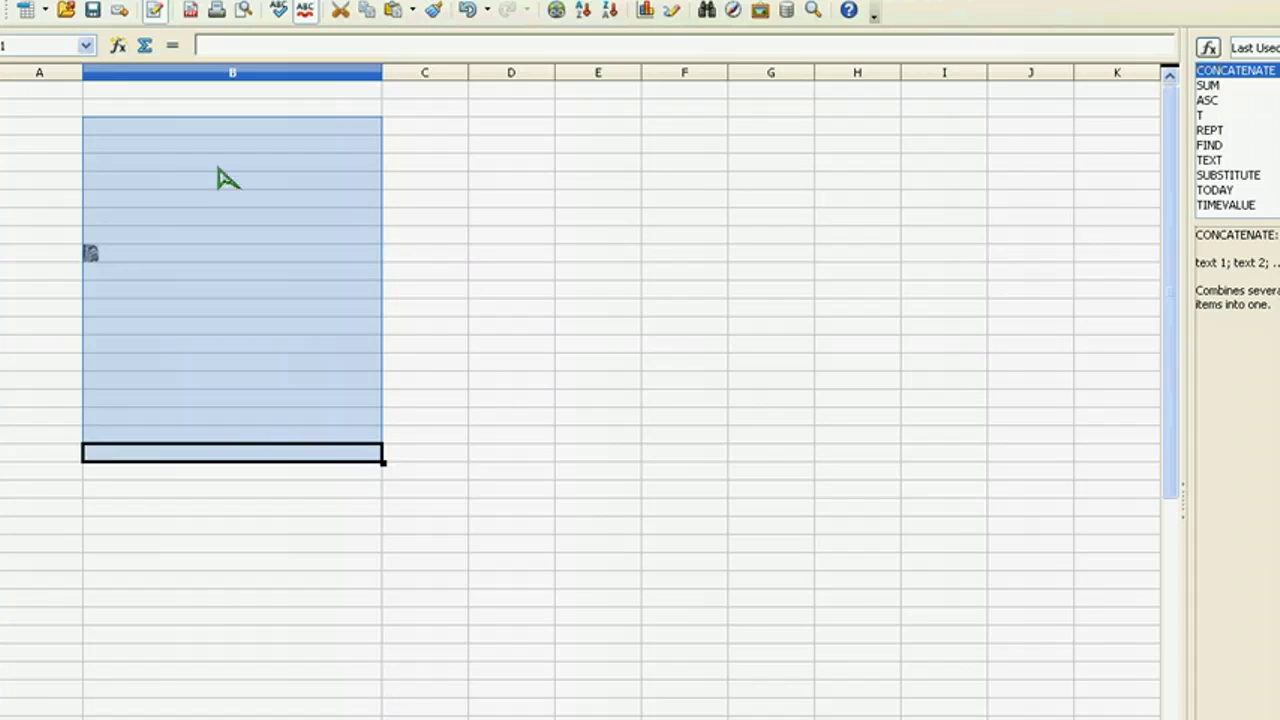
Paste the copied tweets into cell B5, narrow column B to about 1.02" and widen column C to fit the tweet text
click(178, 165)
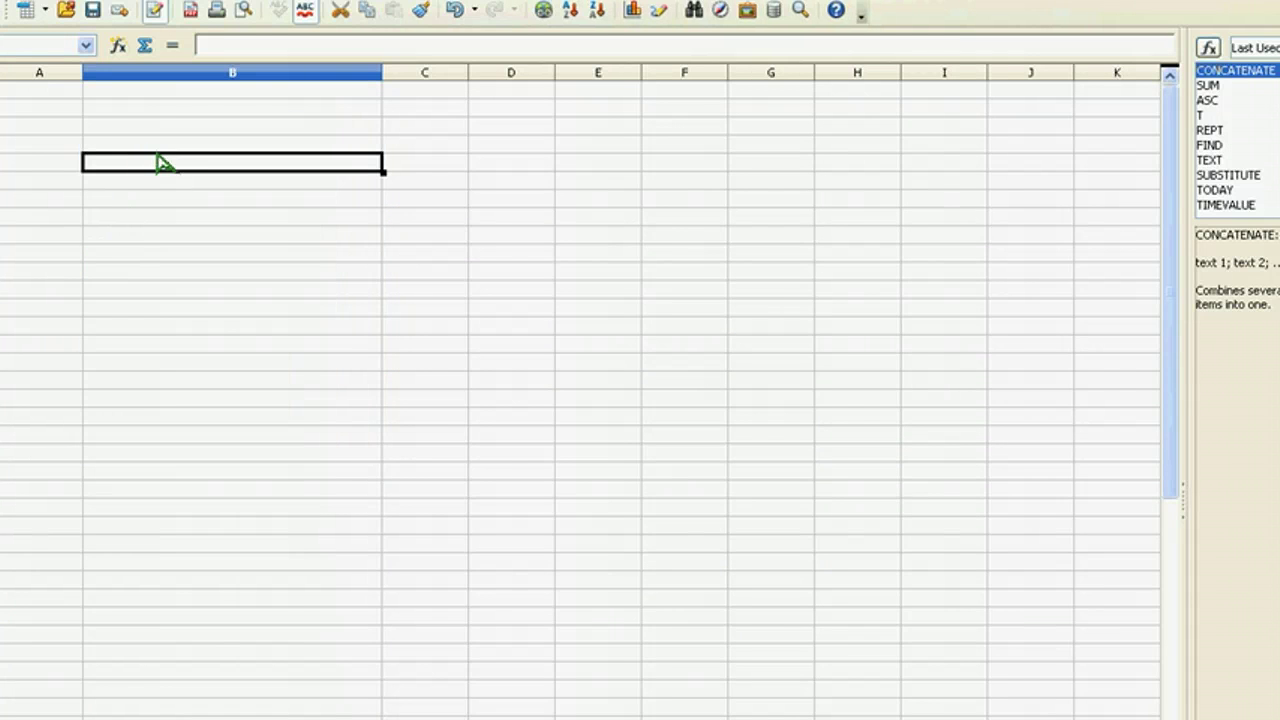
right_click(135, 177)
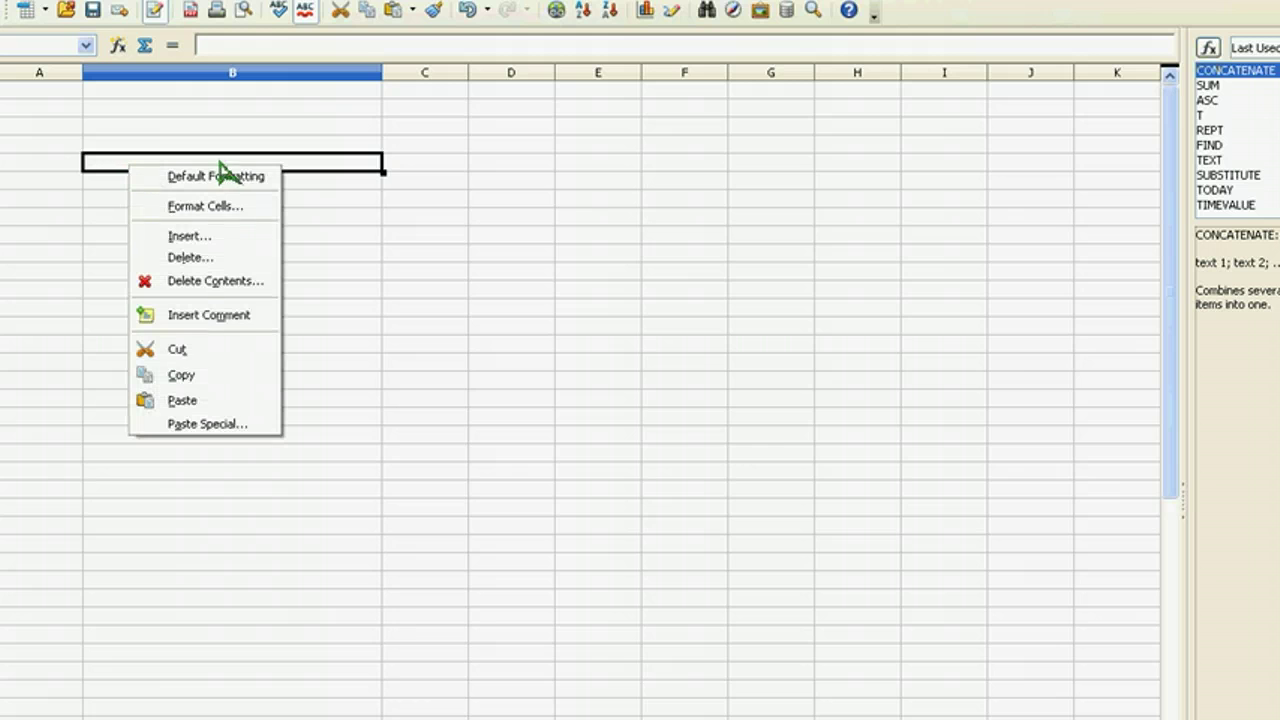
click(207, 402)
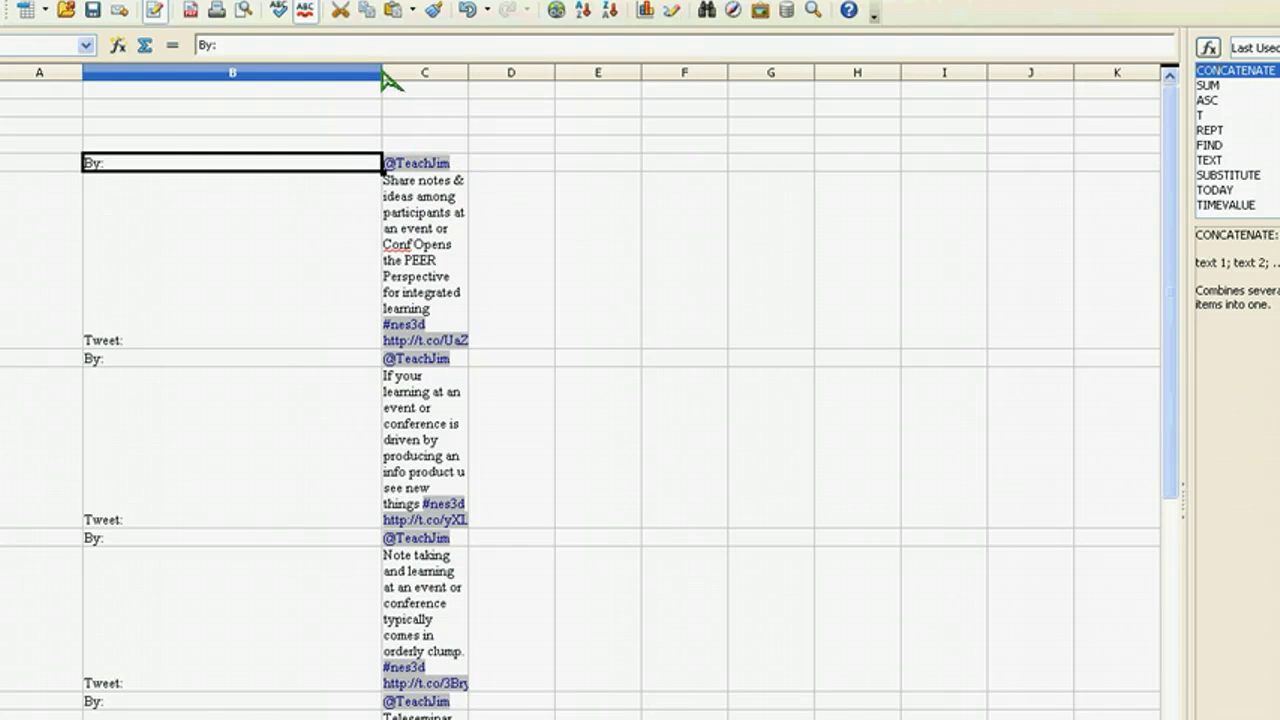
drag(381, 72, 182, 105)
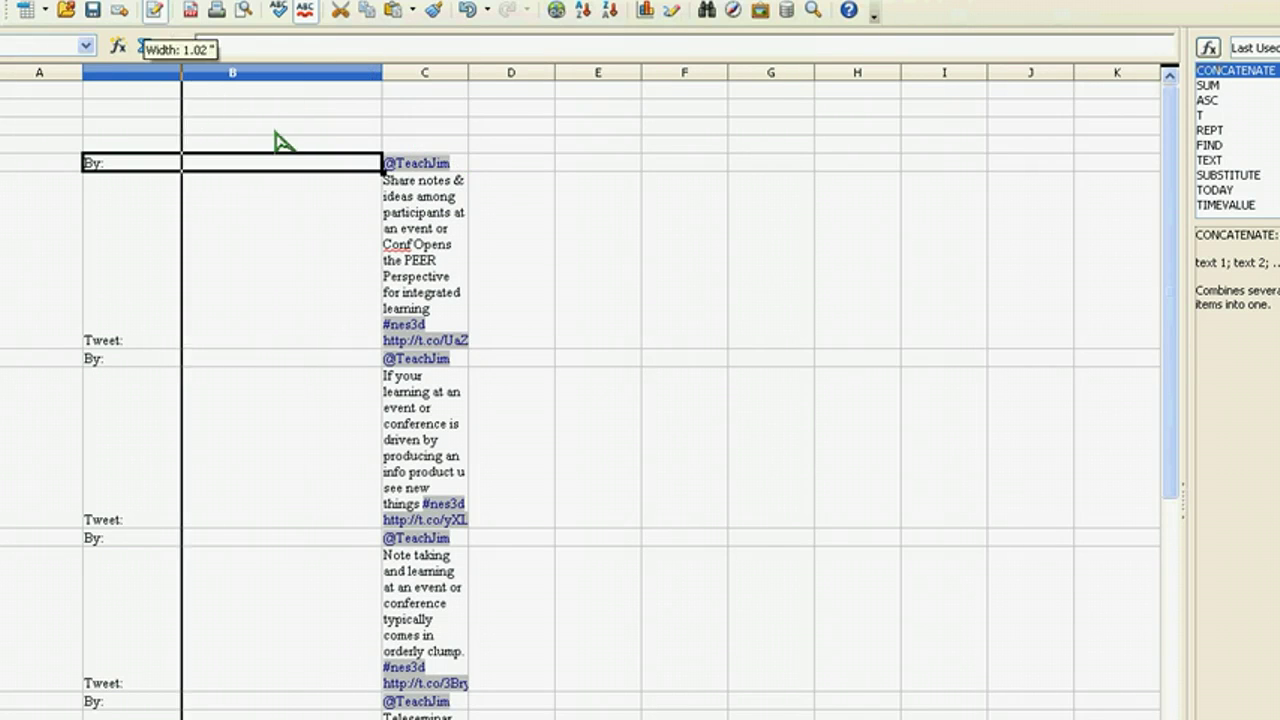
drag(268, 78, 510, 100)
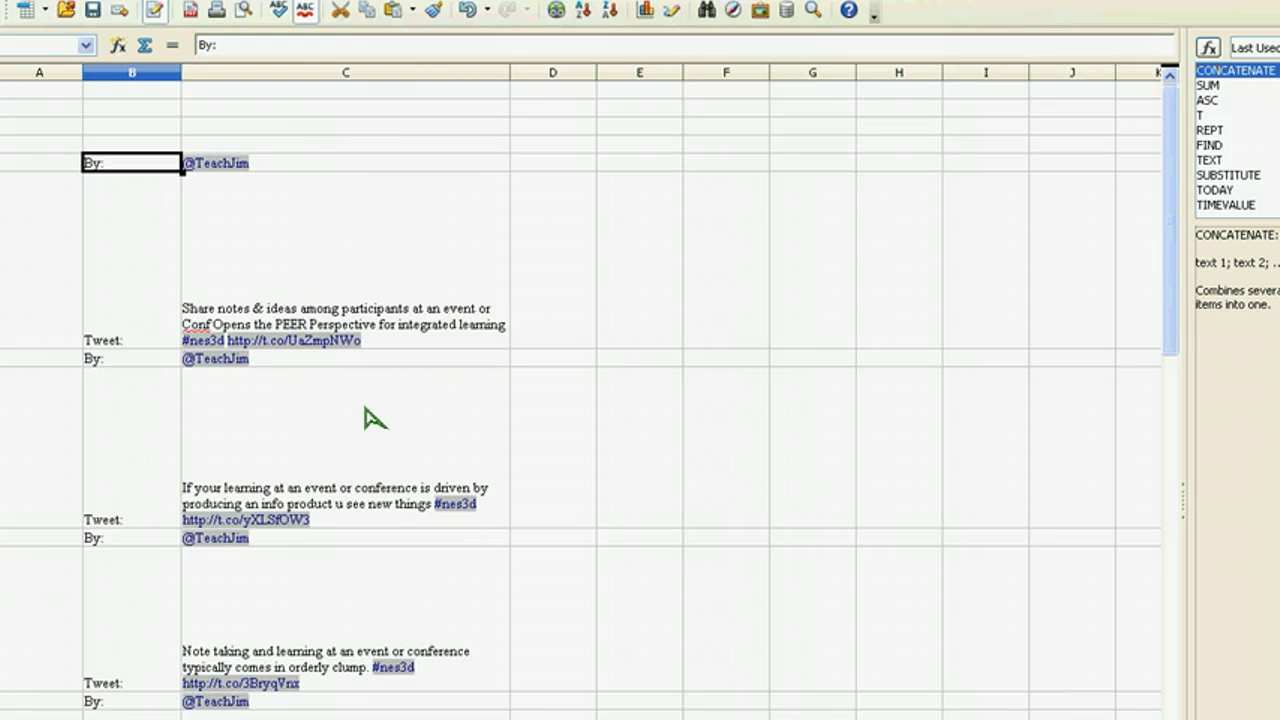
Number the pasted rows in column A, entering 1 and 2 and filling the series down to 24
click(58, 170)
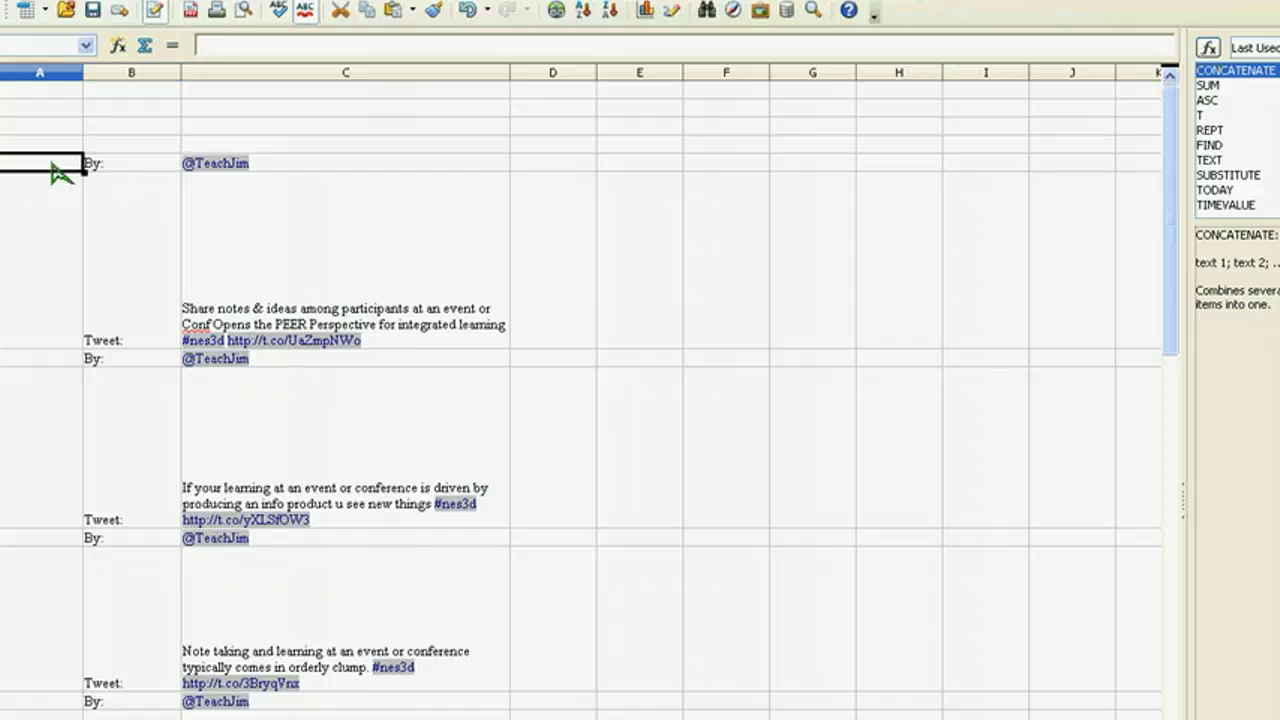
text(1)
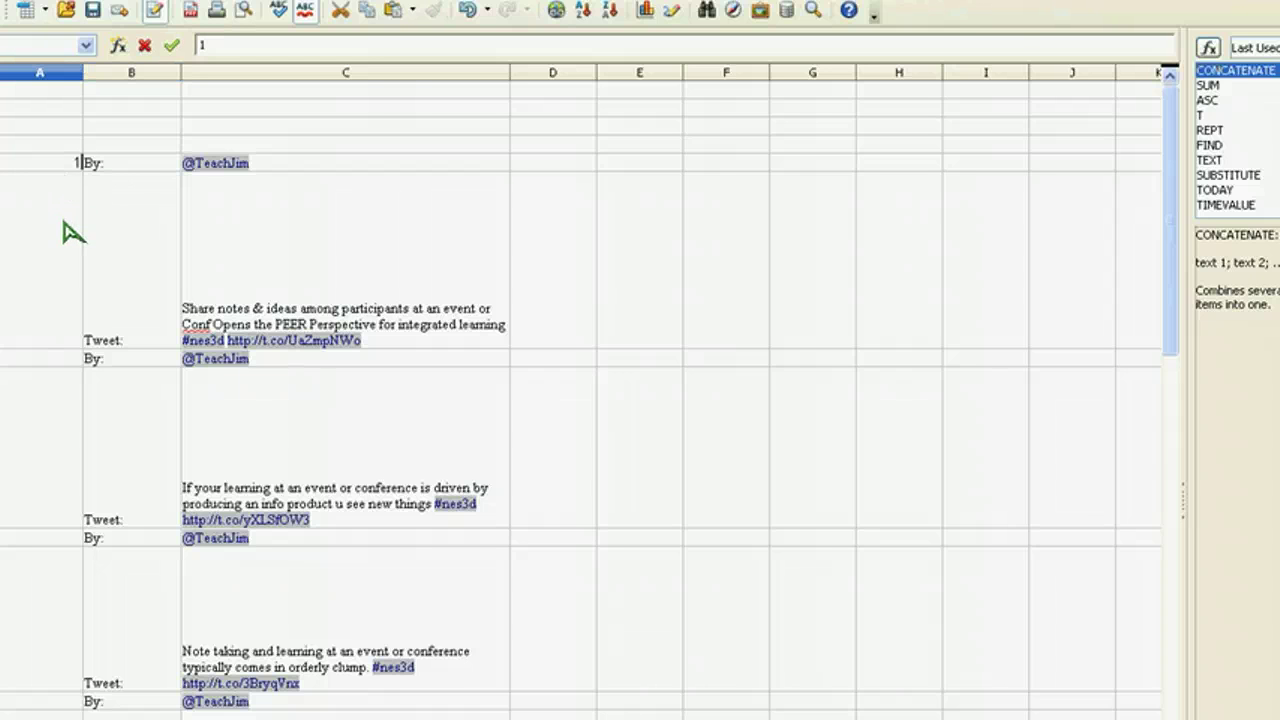
click(68, 232)
double_click(73, 233)
click(78, 165)
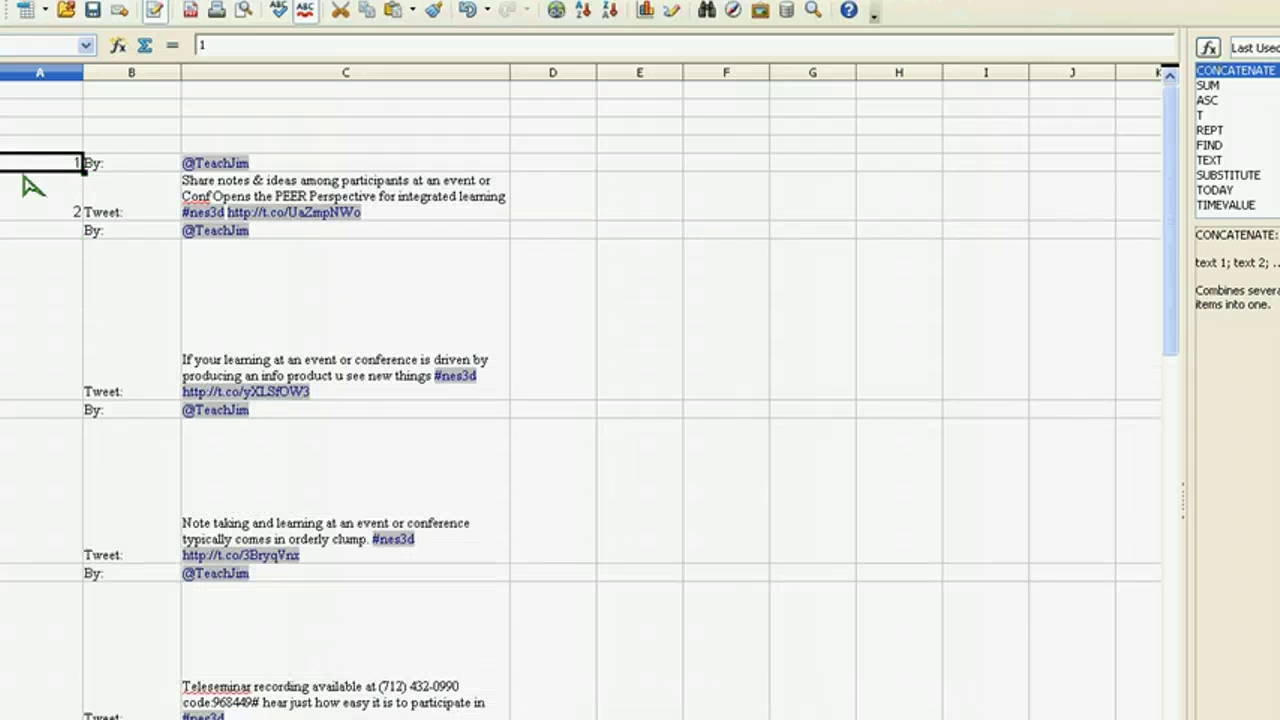
drag(43, 168, 49, 208)
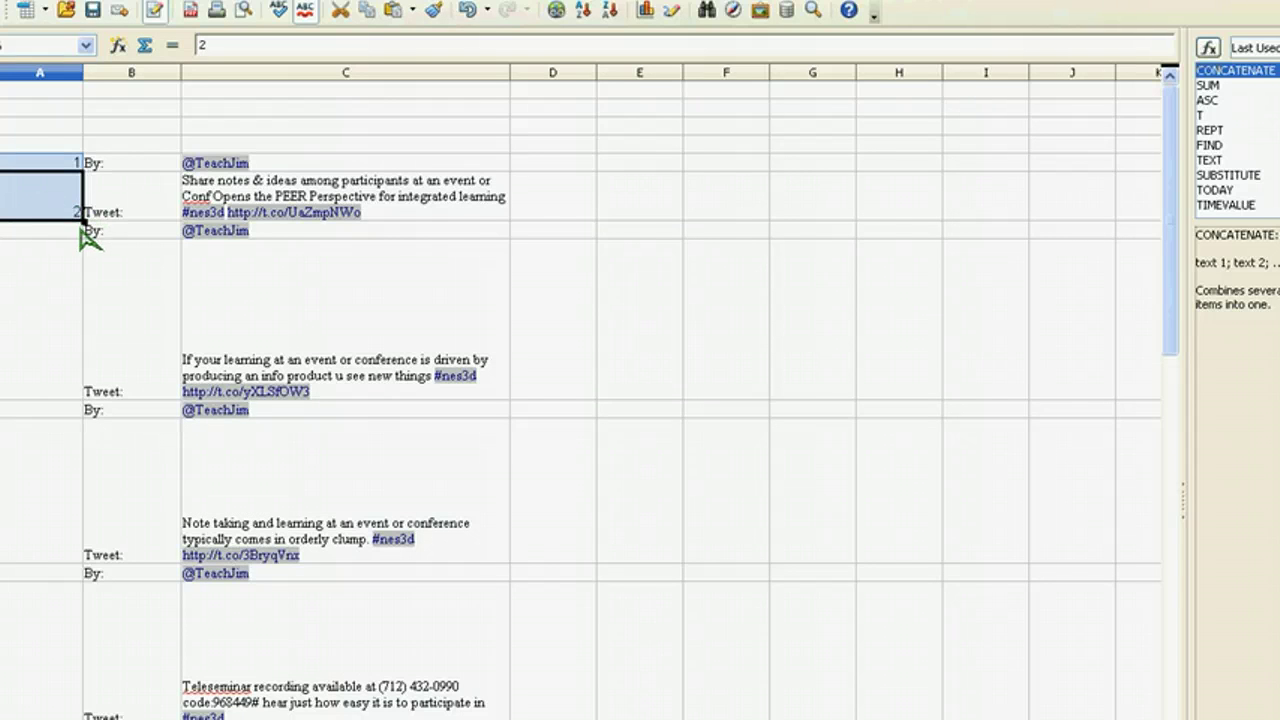
drag(87, 226, 44, 312)
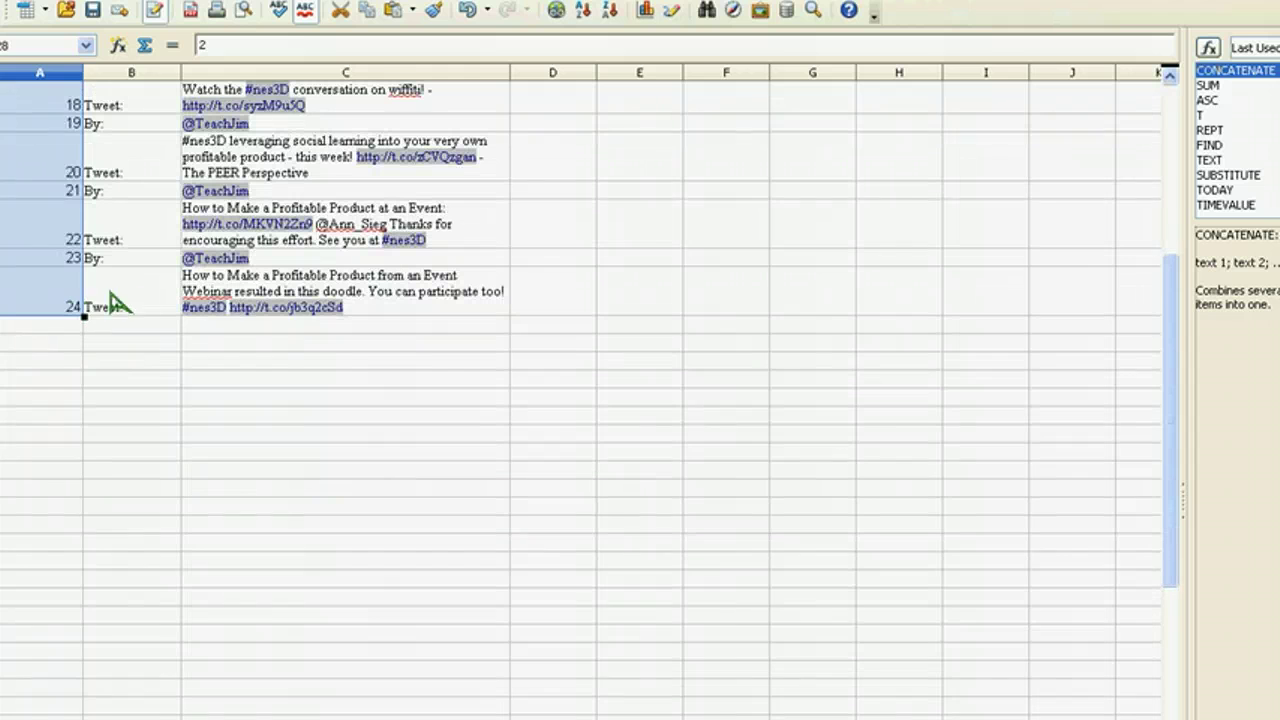
click(300, 331)
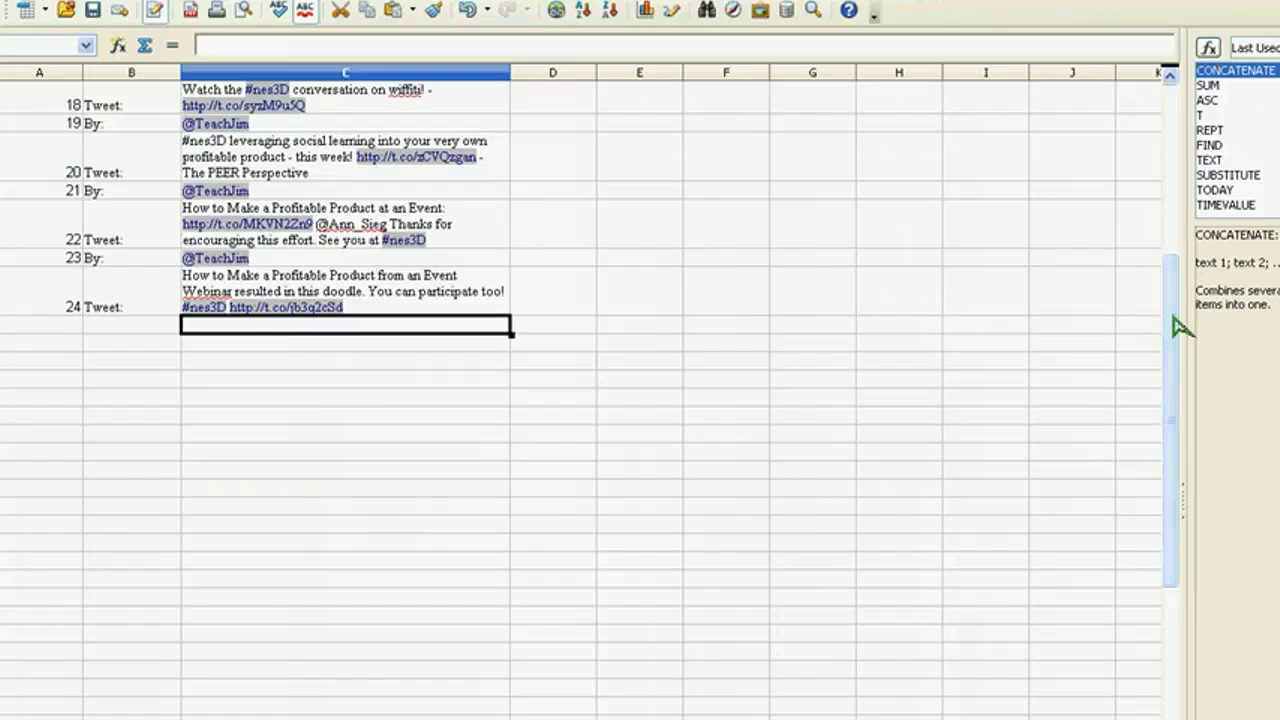
Sort the tweet rows by Column A in descending order
drag(1178, 312, 1205, 178)
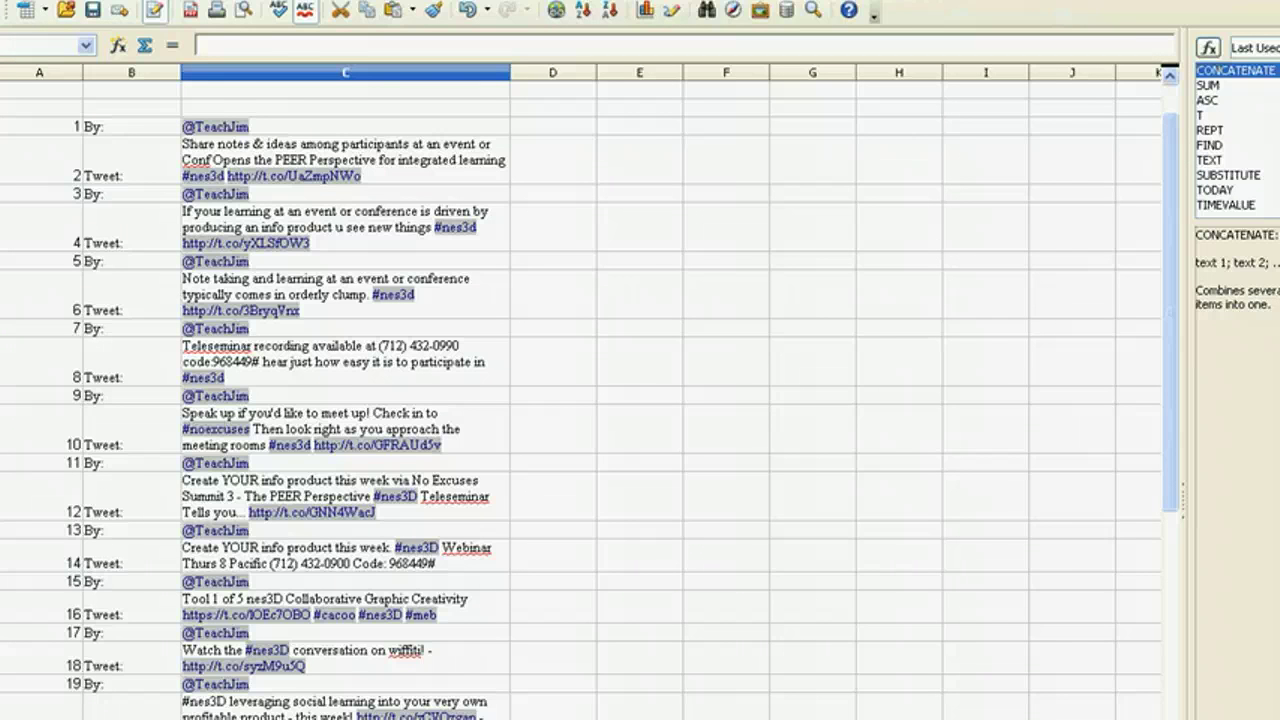
key(alt+d)
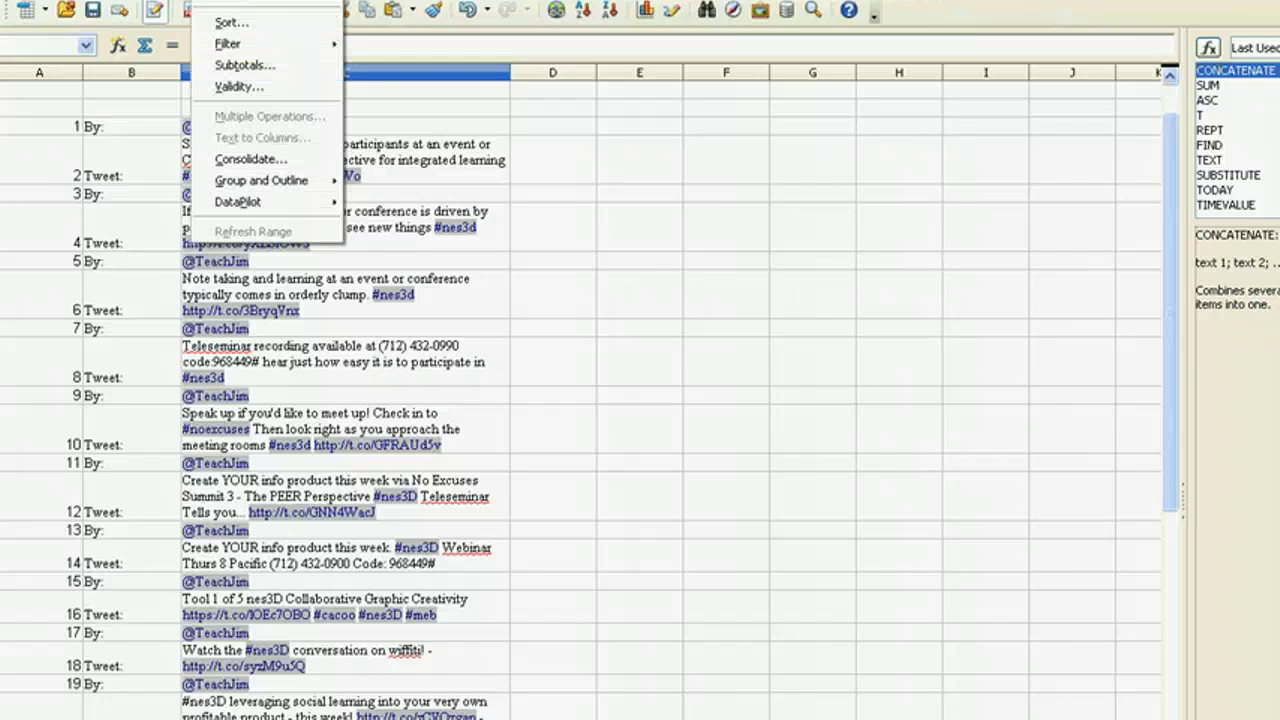
click(240, 26)
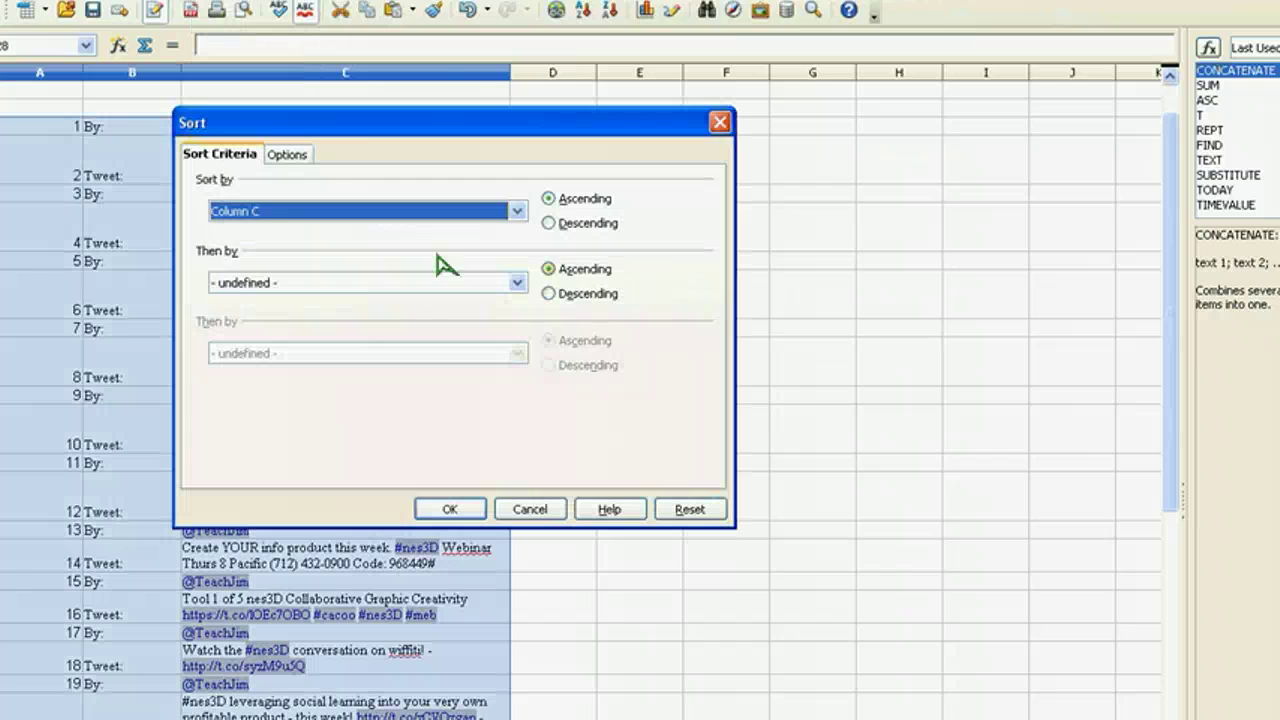
click(516, 210)
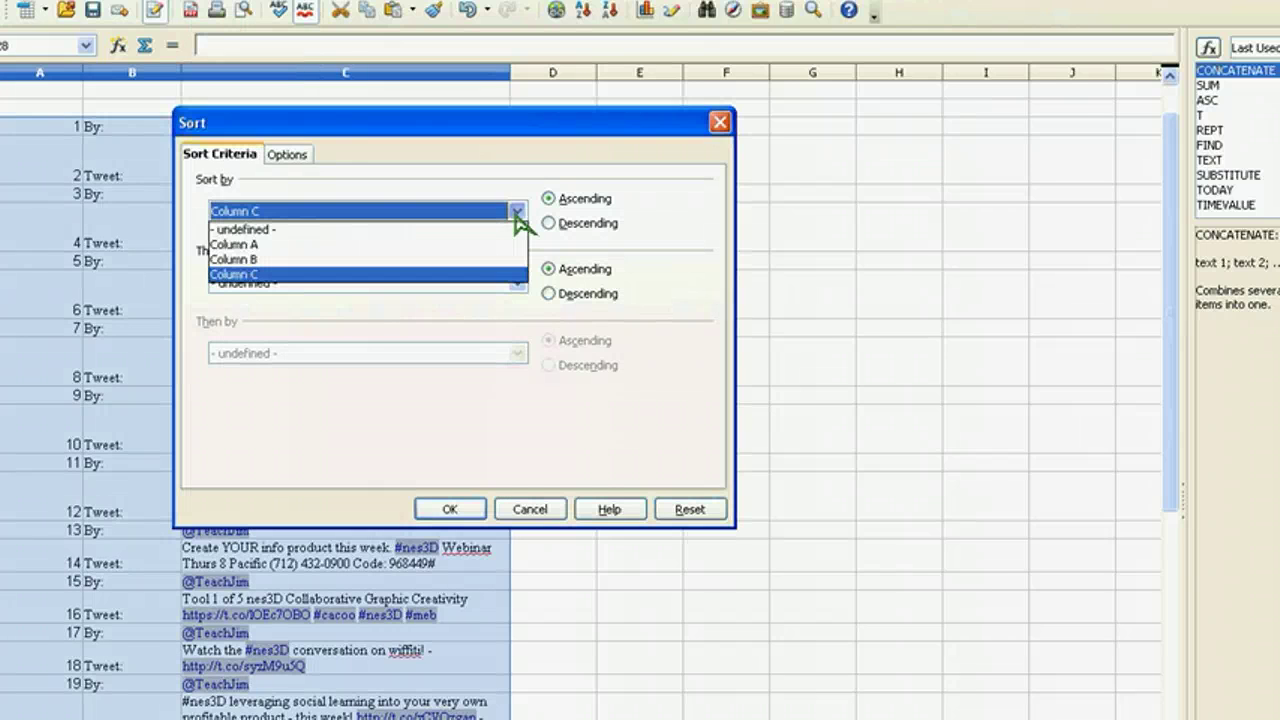
click(270, 245)
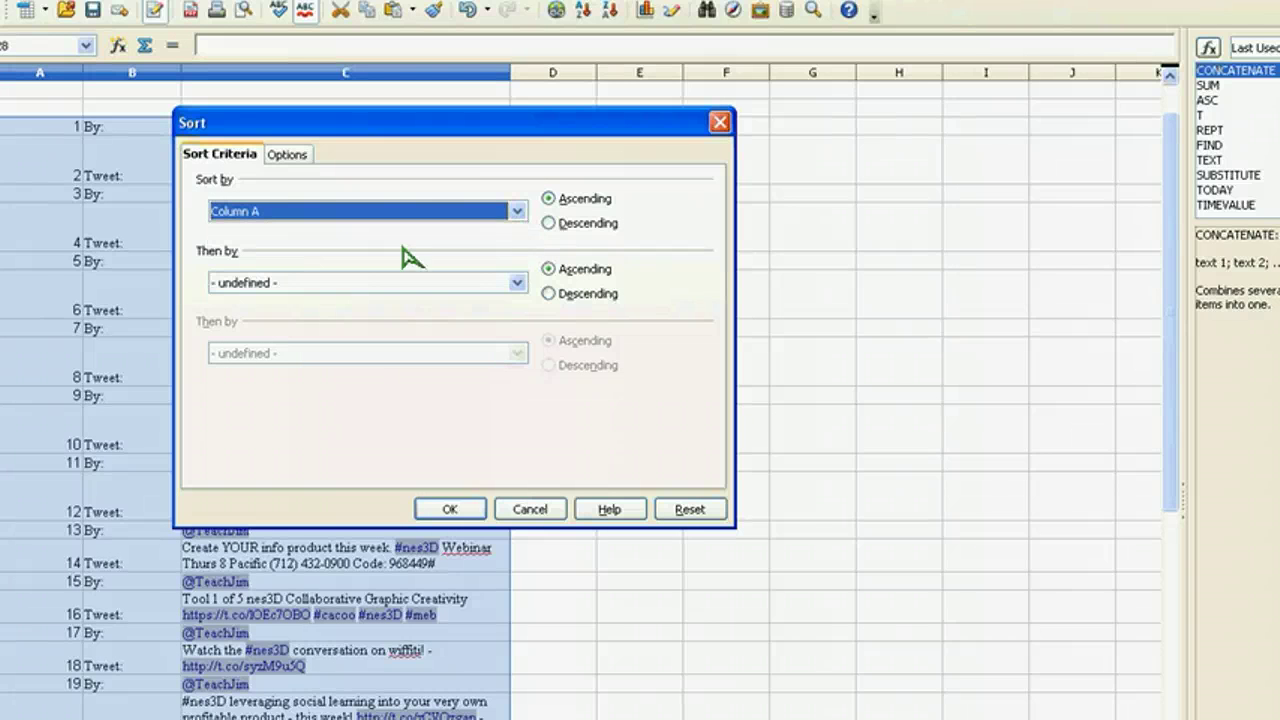
click(549, 223)
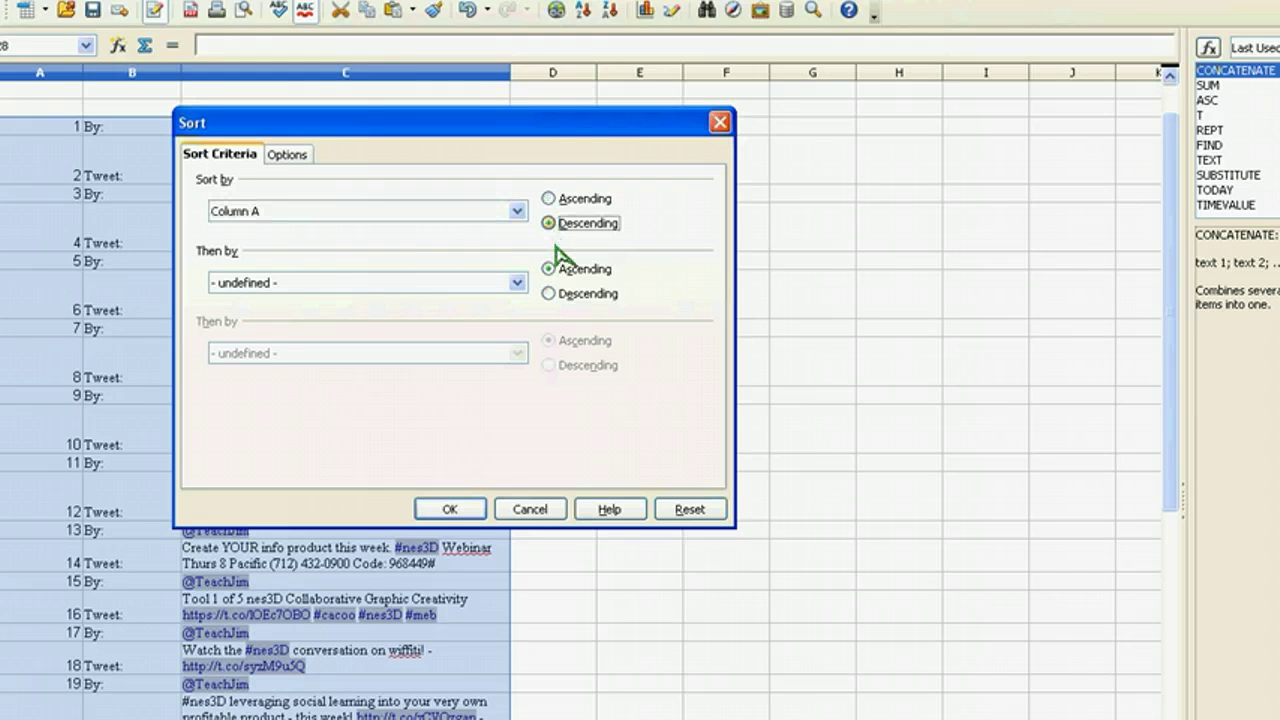
click(450, 510)
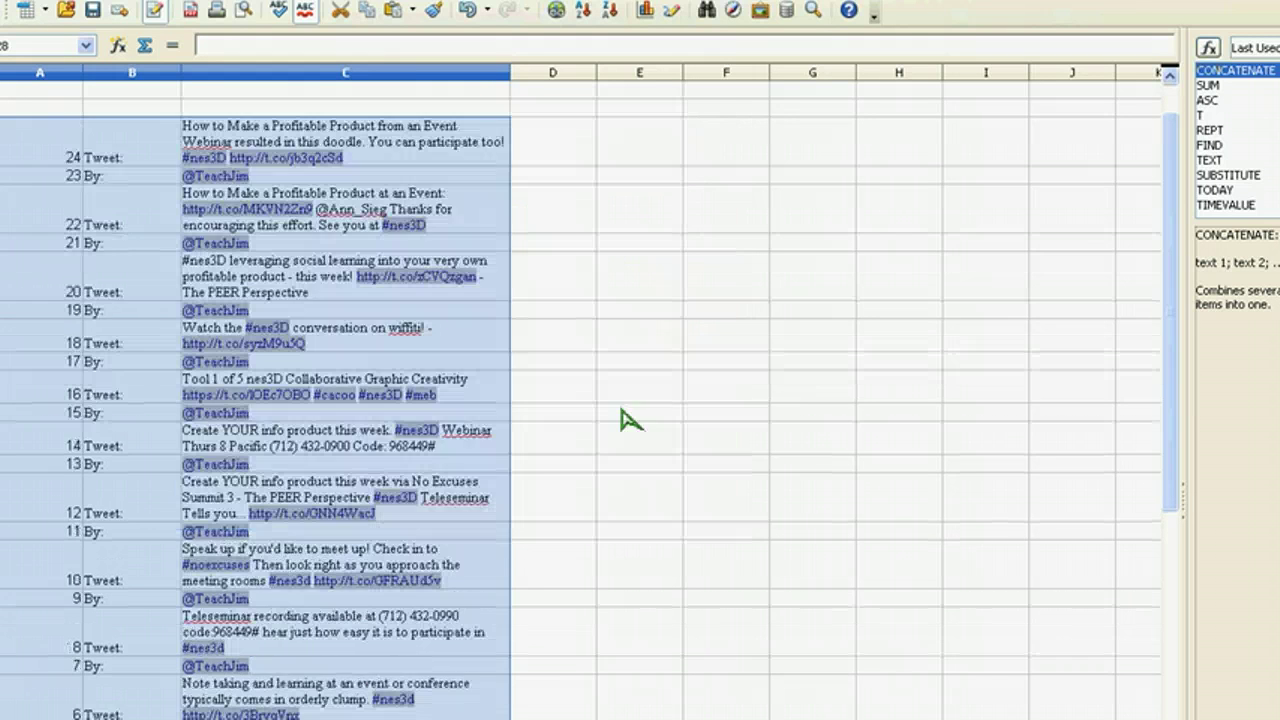
click(645, 393)
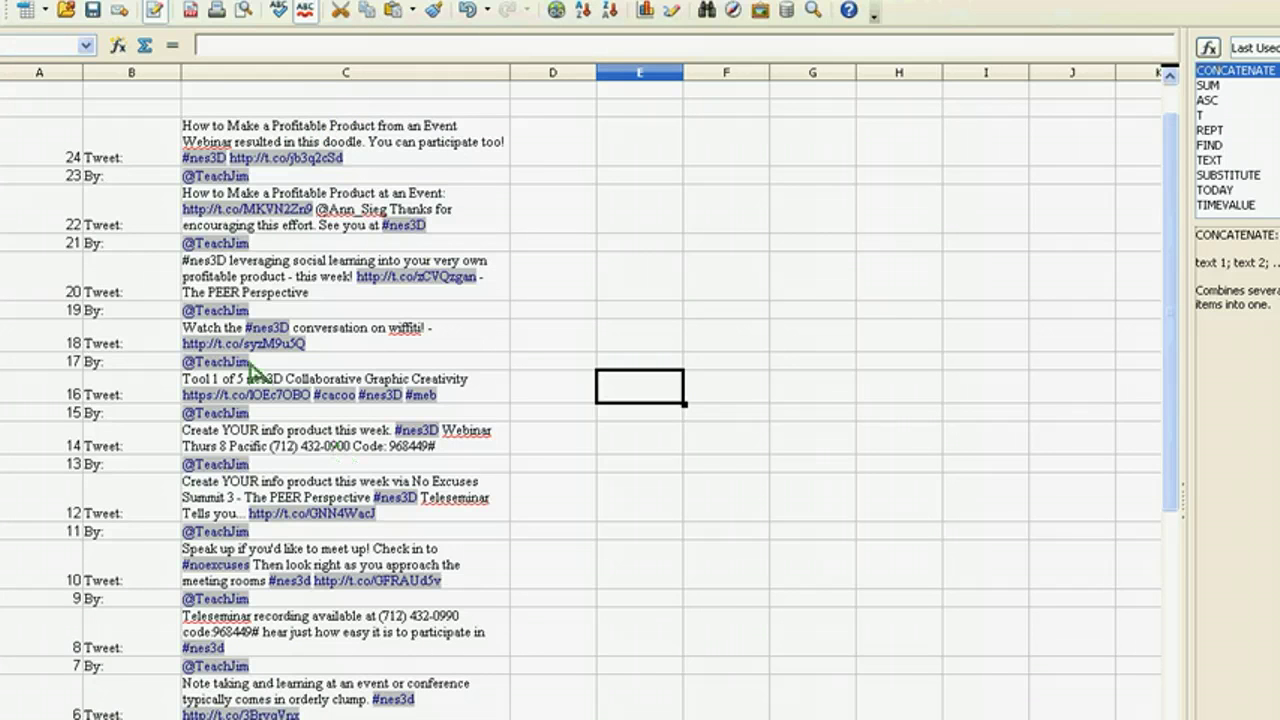
Copy the sorted tweets and author entries in column C, cells C5 to C28
click(278, 178)
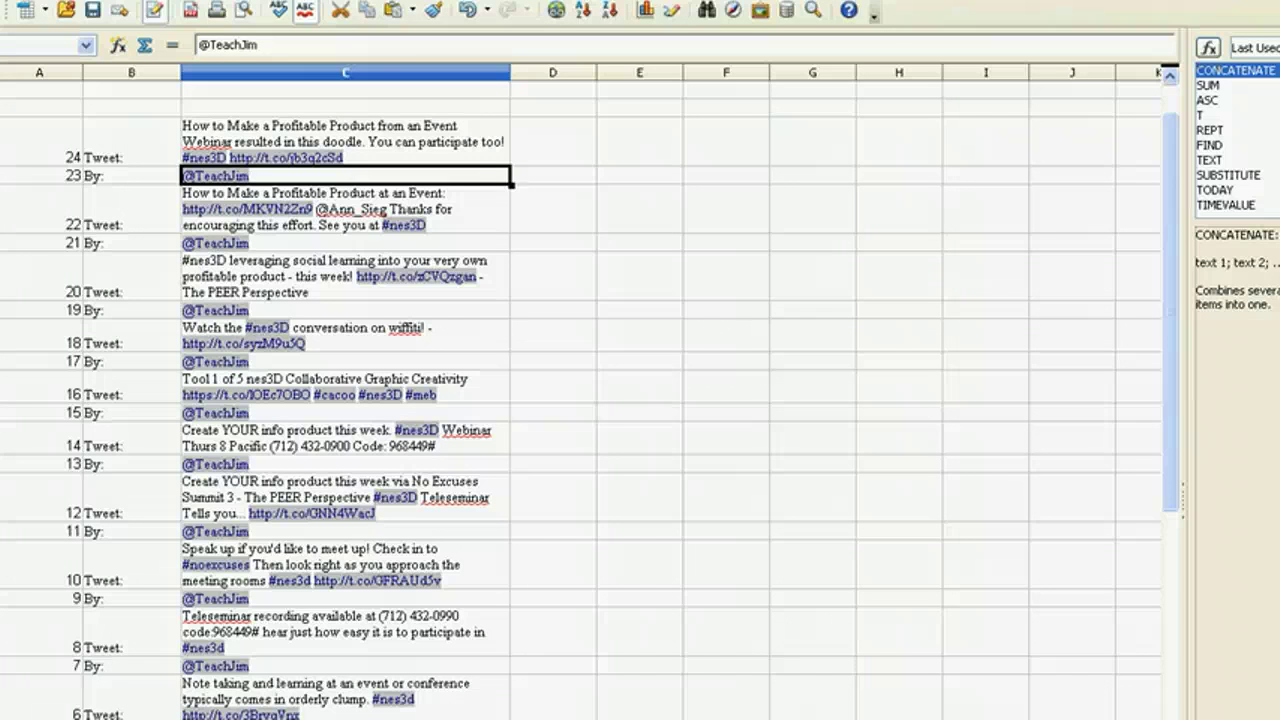
drag(345, 710, 322, 145)
right_click(322, 145)
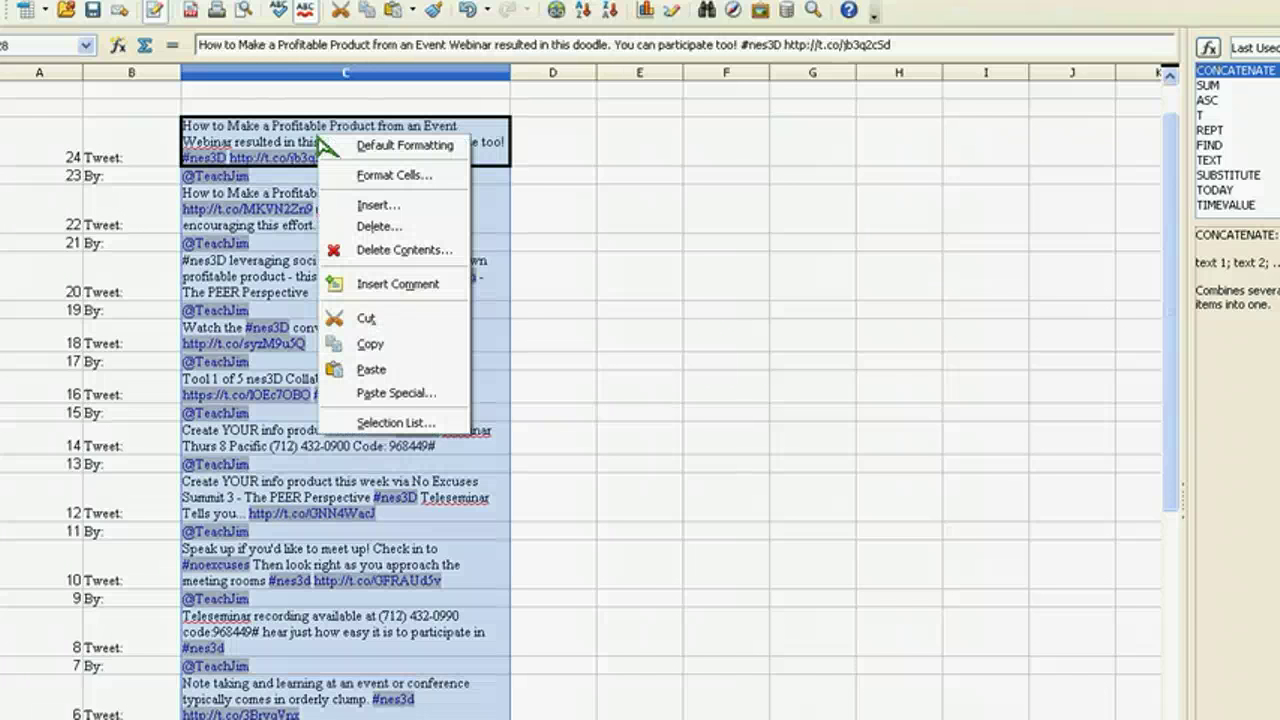
click(372, 345)
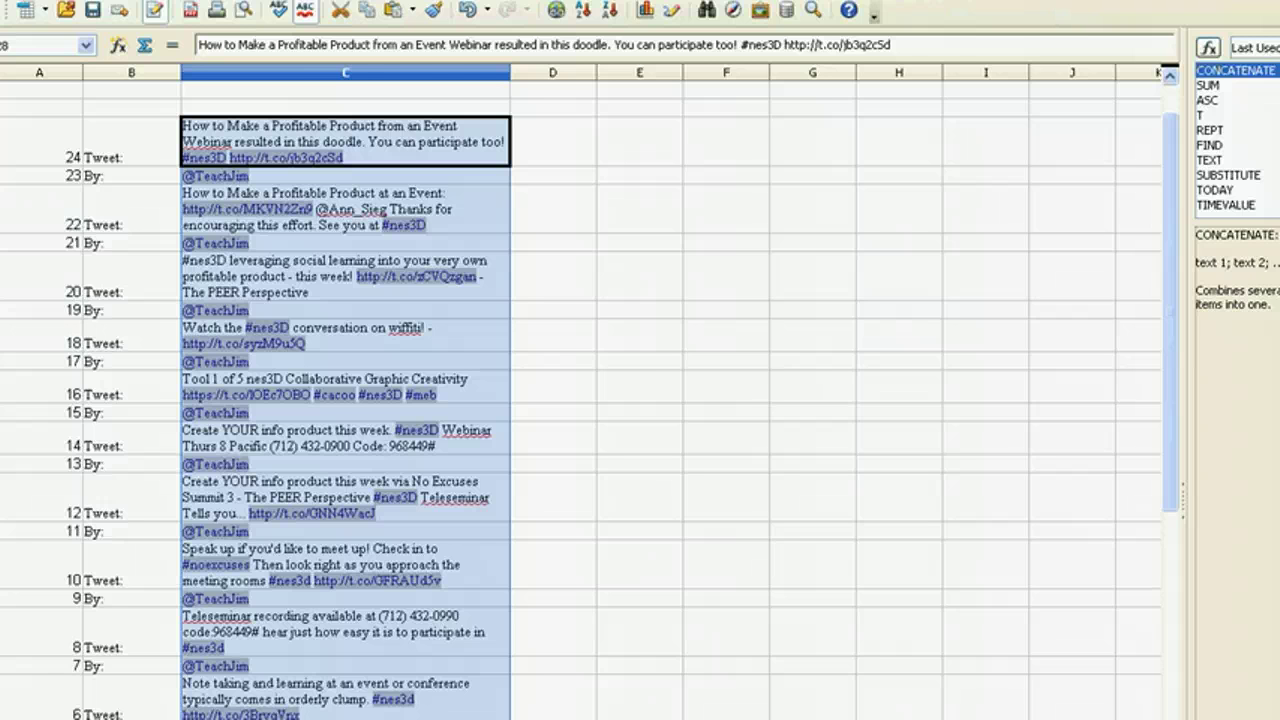
Switch to the Writer document, paste the copied tweets a few blank lines below "Save Your Self Time Energy and Money" and widen the pasted object
key(alt+Tab)
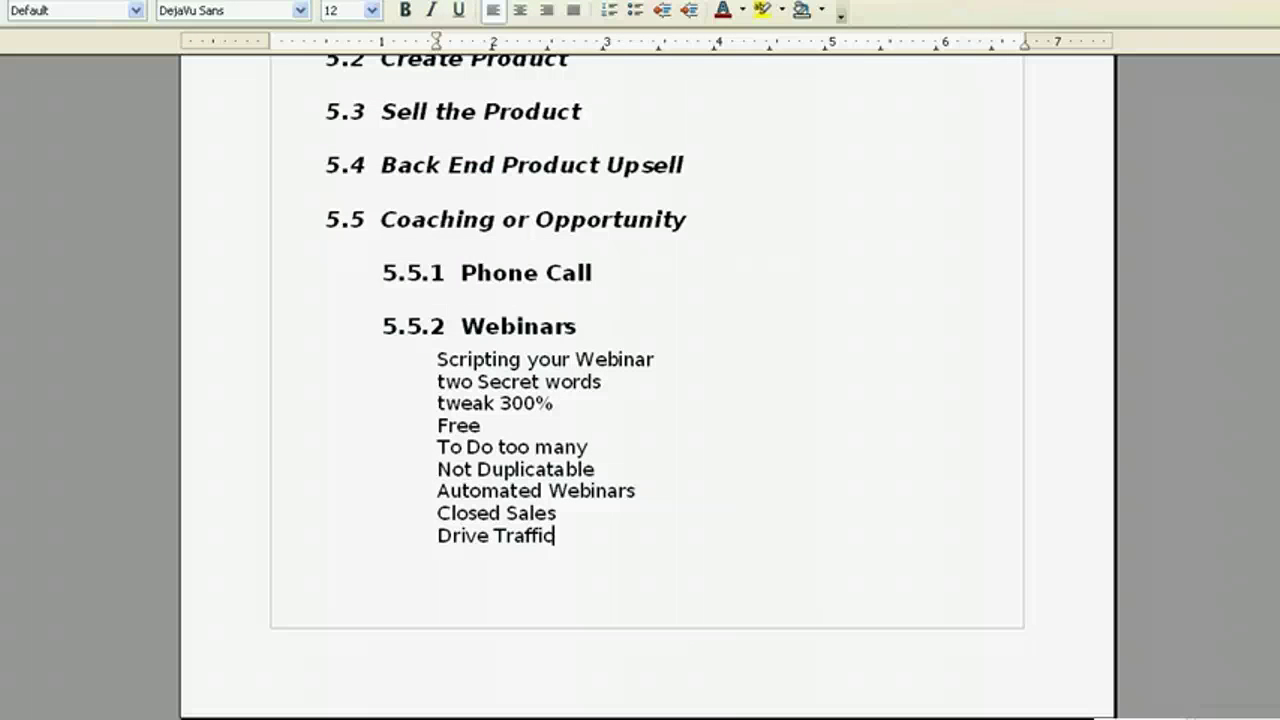
scroll(648, 388, down, 20)
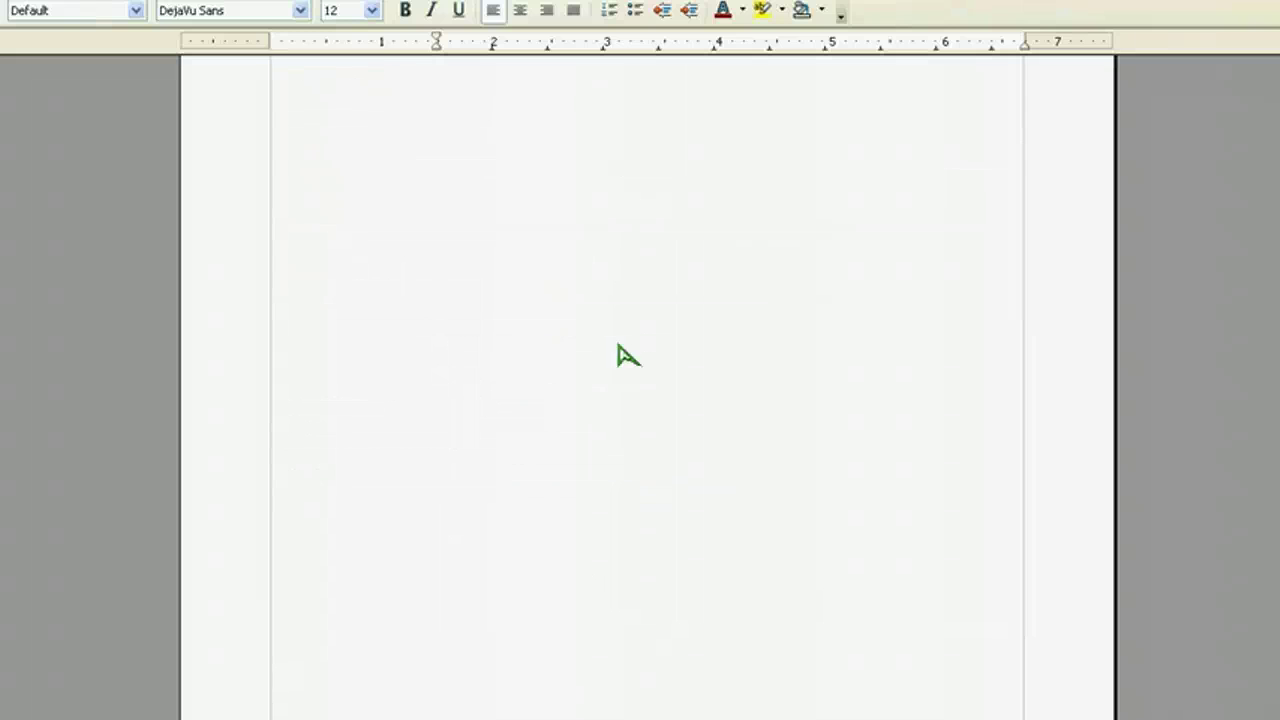
click(618, 350)
key(Return)
key(Return)
key(Return)
key(Return)
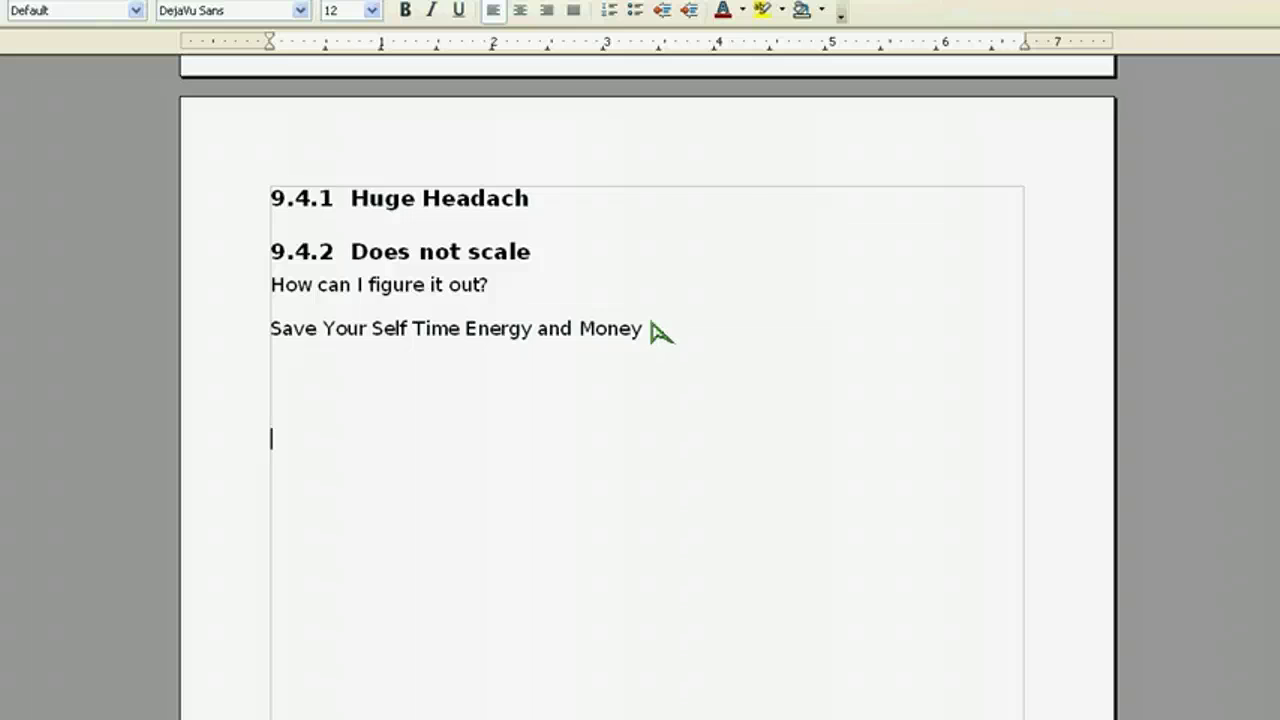
key(ctrl+v)
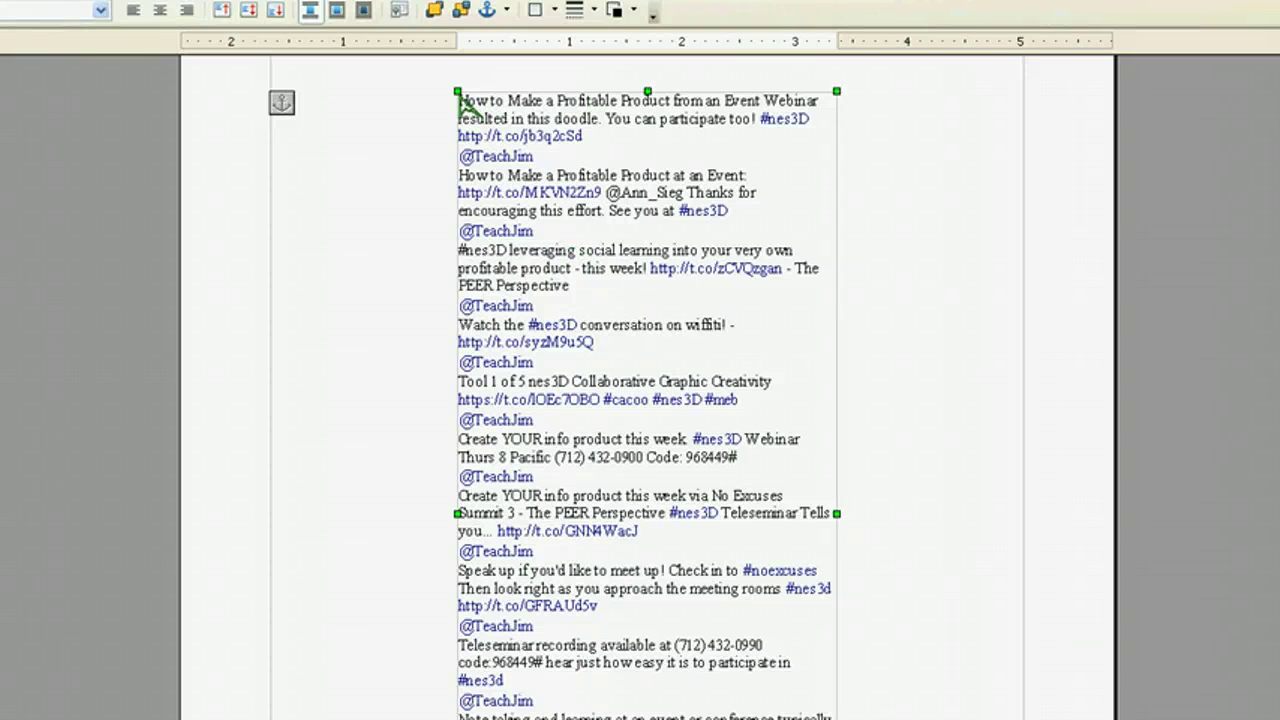
drag(458, 96, 290, 102)
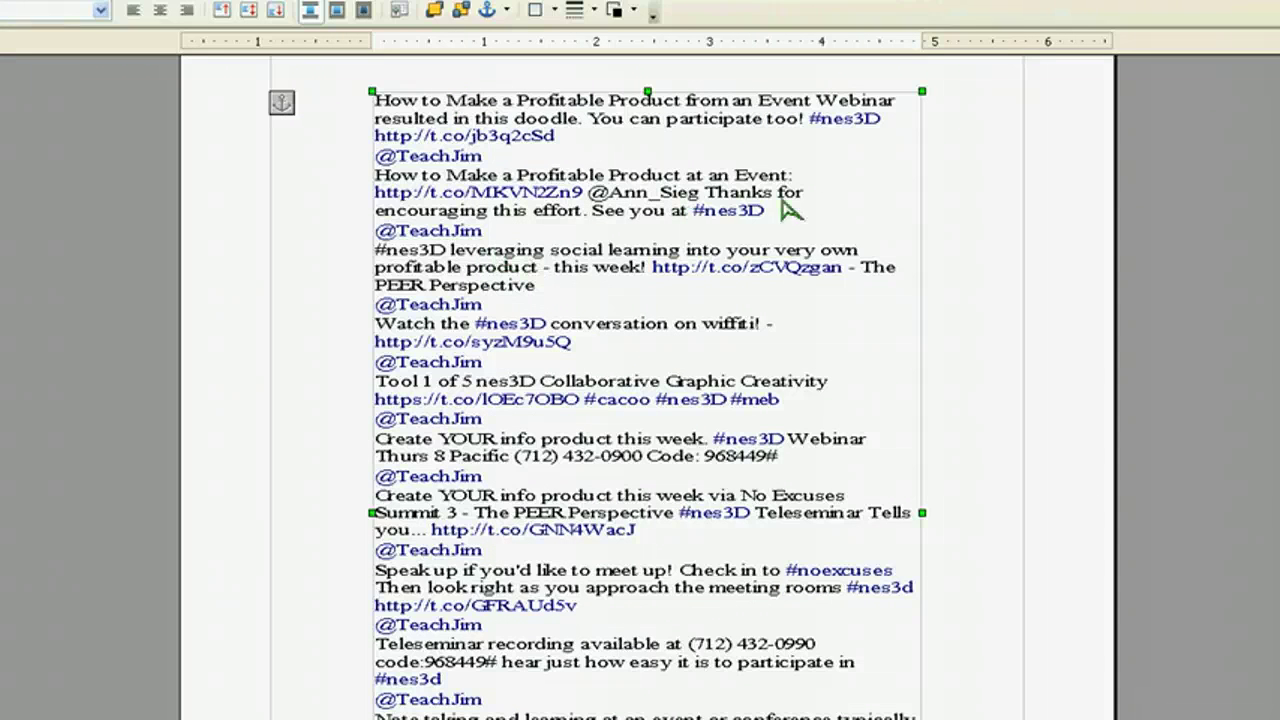
click(522, 88)
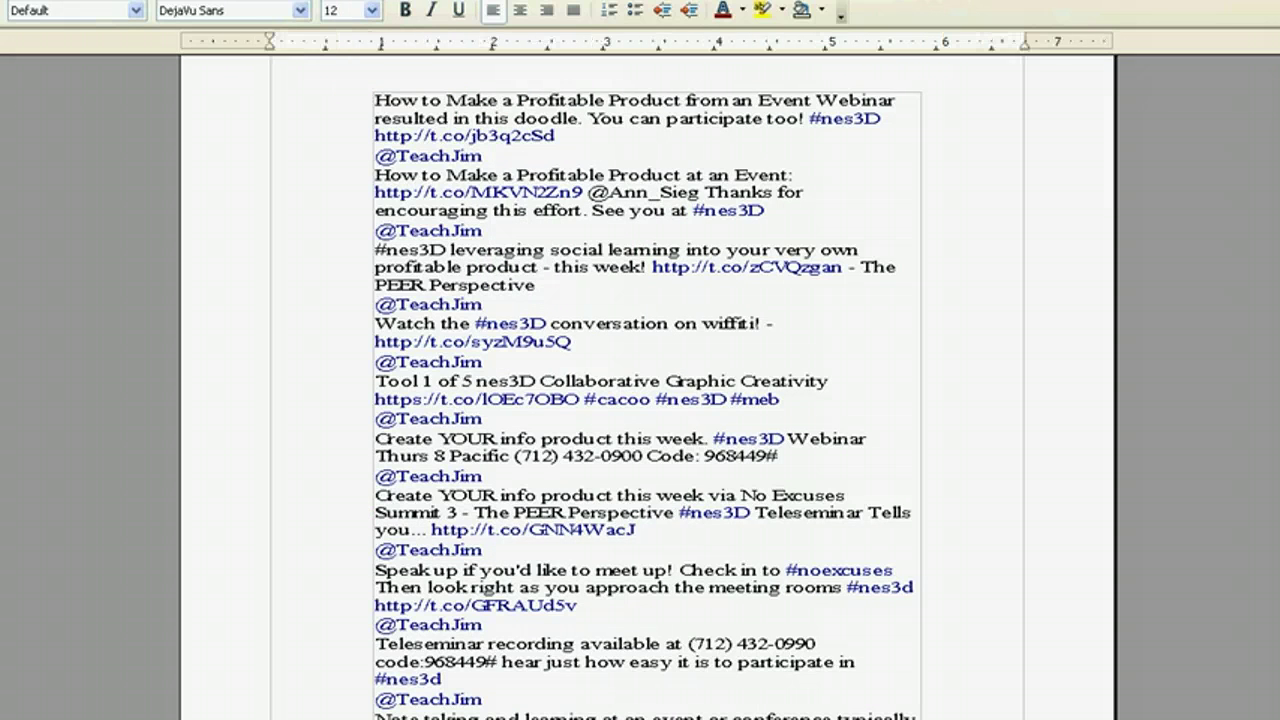
Paste the copied tweets into the document once more as Formatted text [RTF] using Paste Special
key(alt+e)
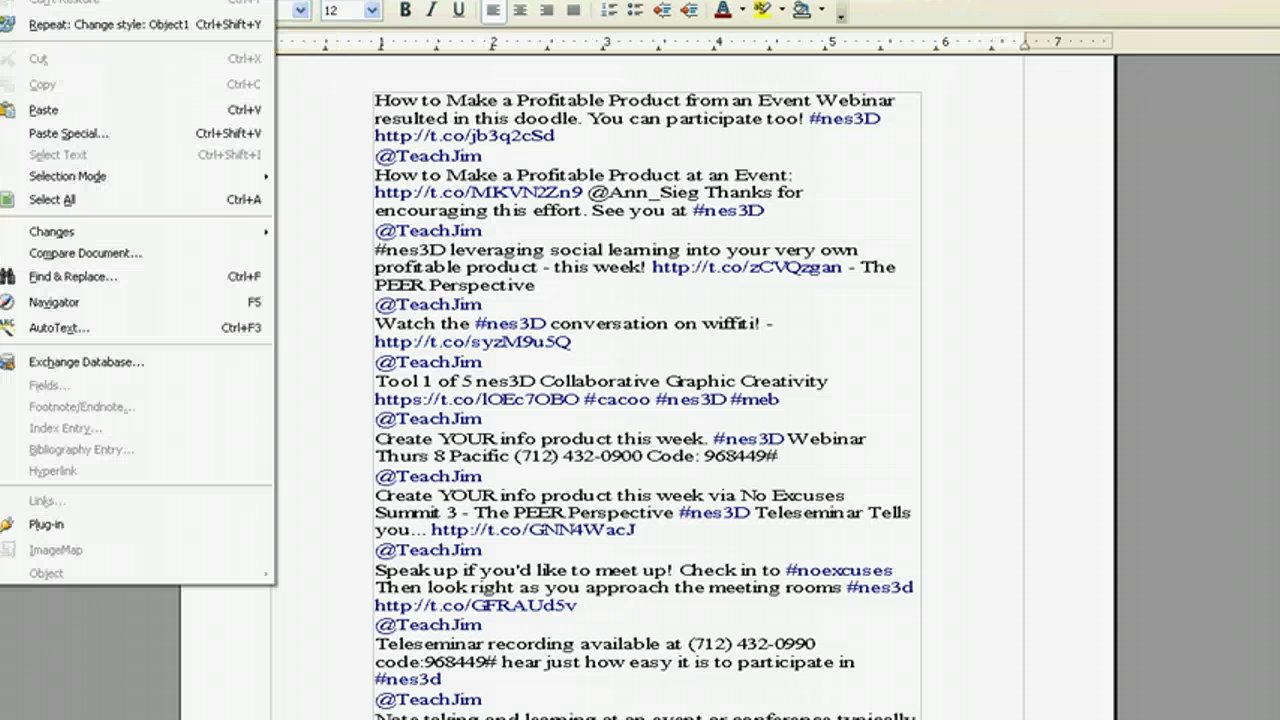
click(106, 140)
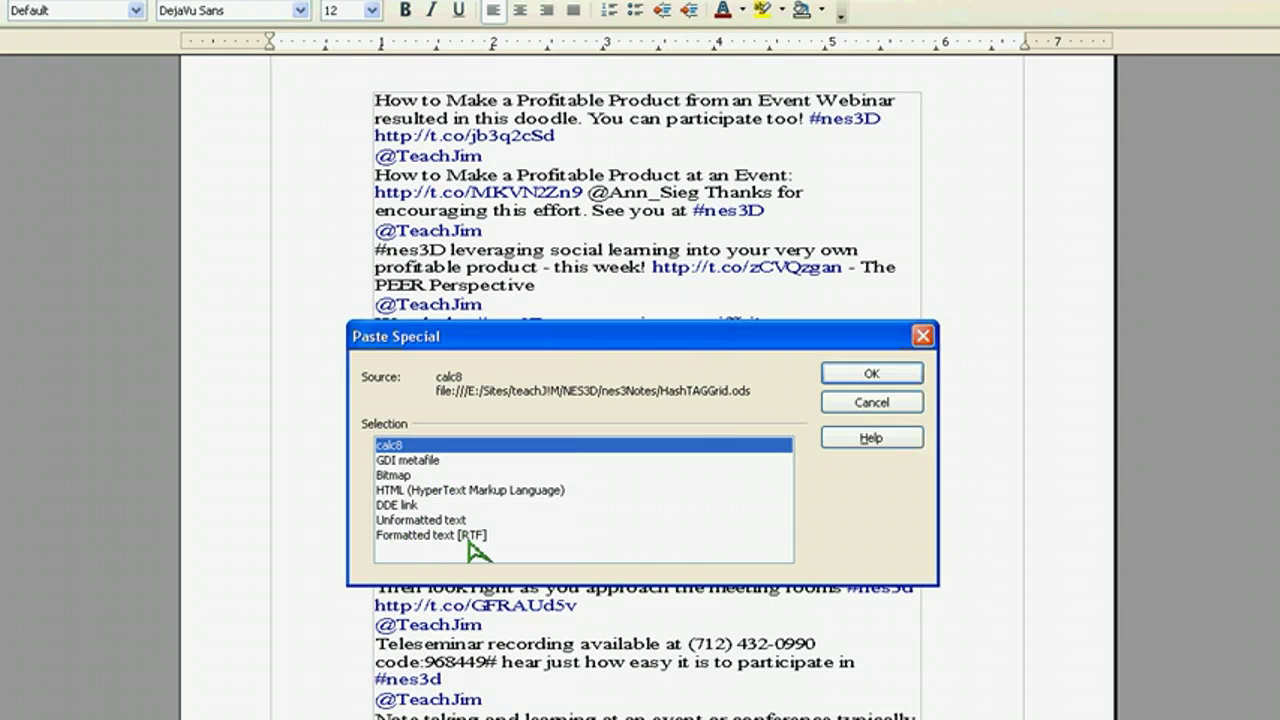
click(418, 535)
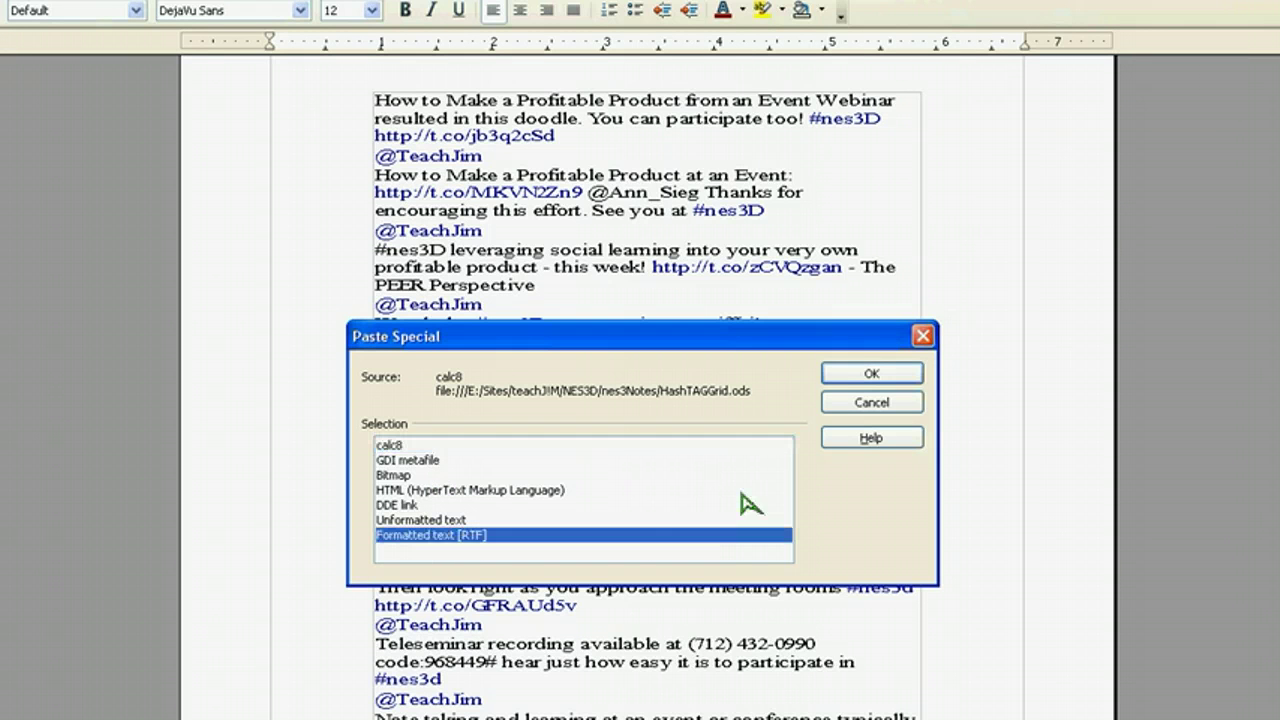
click(855, 378)
scroll(686, 317, down, 10)
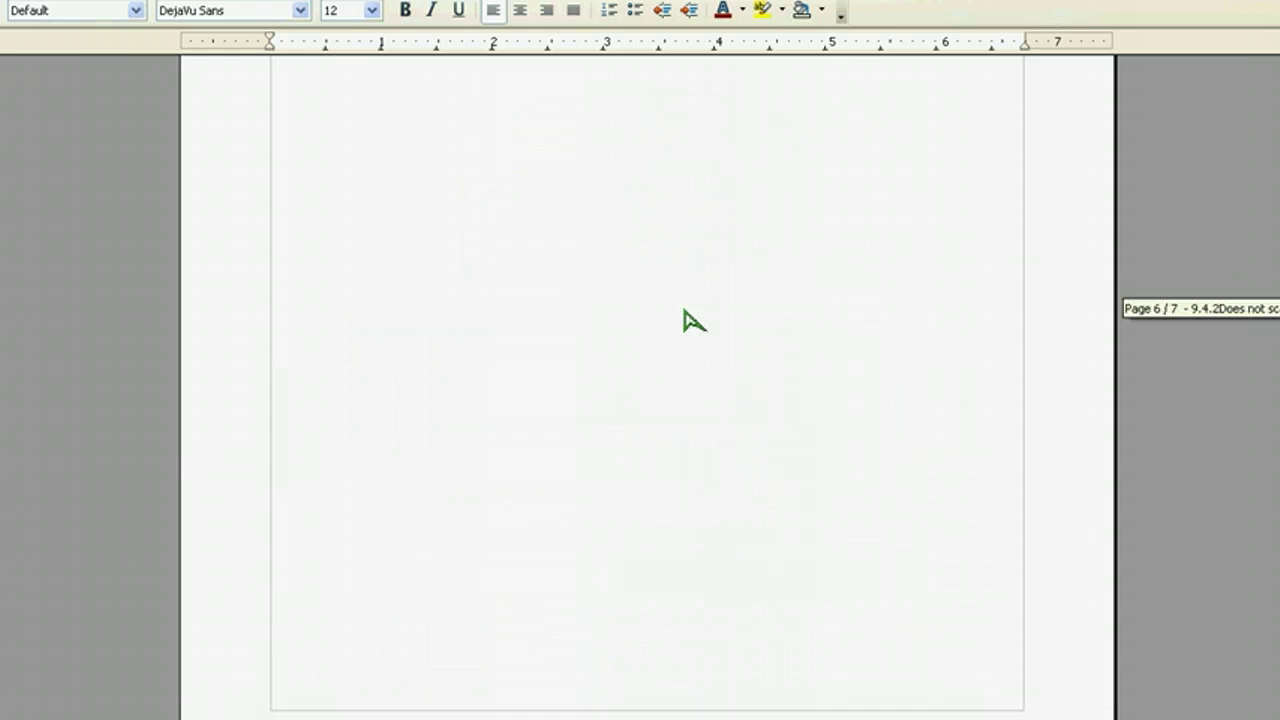
scroll(800, 400, up, 10)
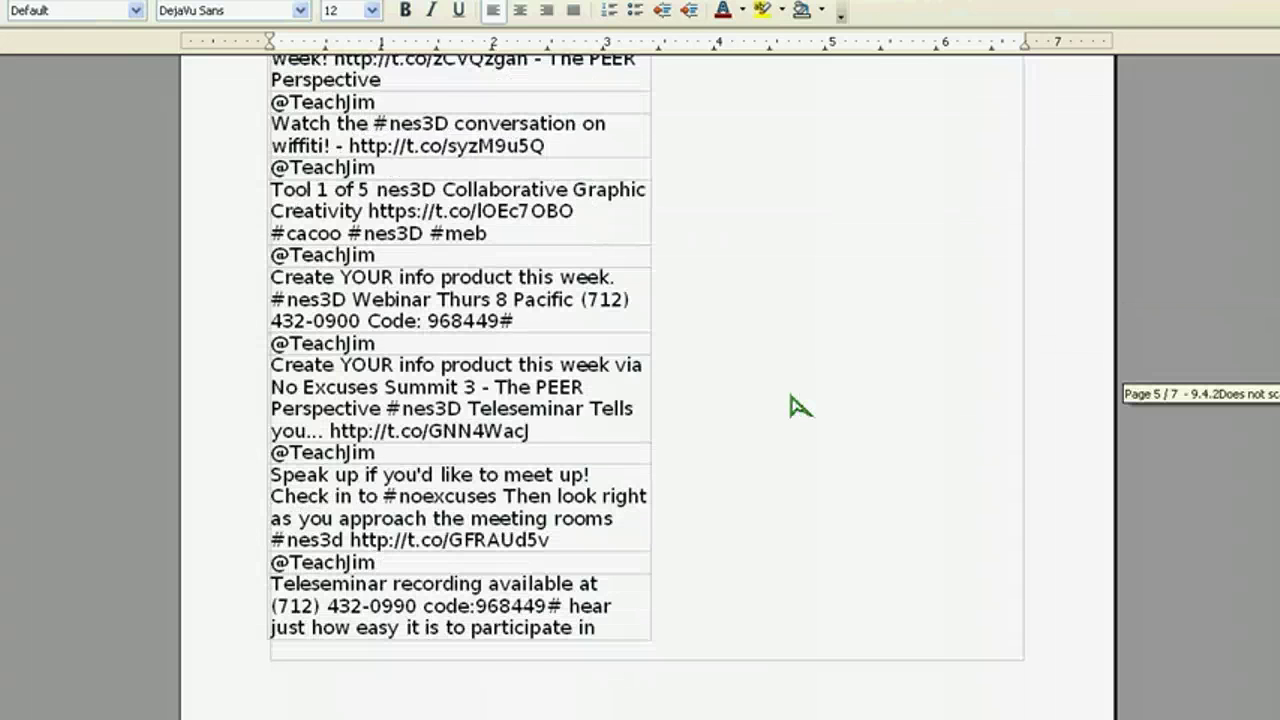
Widen the column of the pasted tweet table below "Save Your Self Time Energy and Money"
click(415, 393)
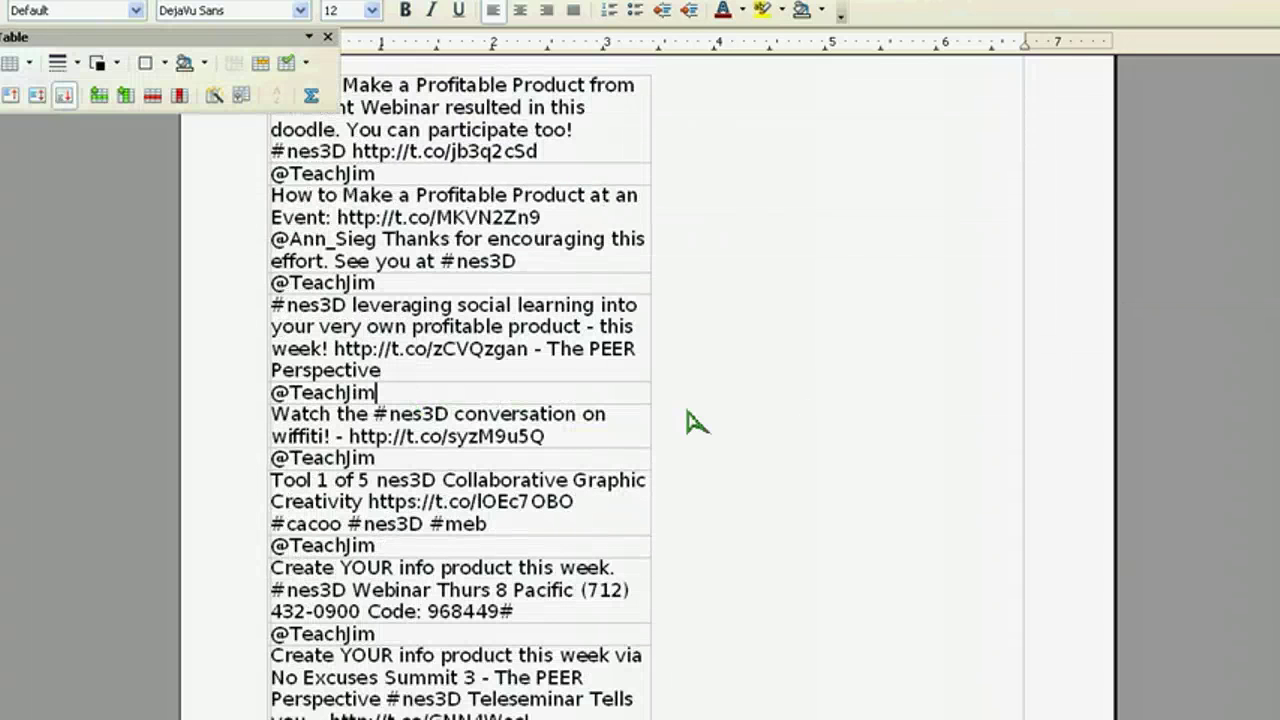
scroll(692, 418, up, 3)
scroll(703, 421, up, 3)
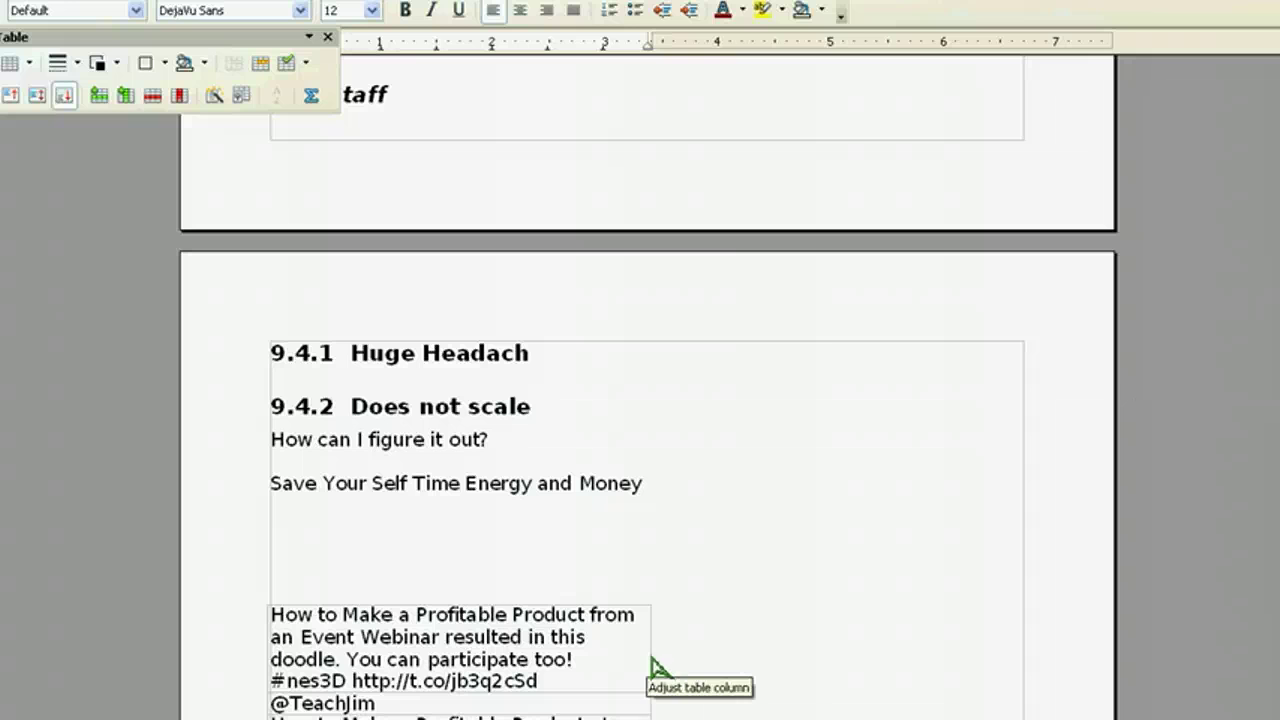
drag(651, 668, 840, 662)
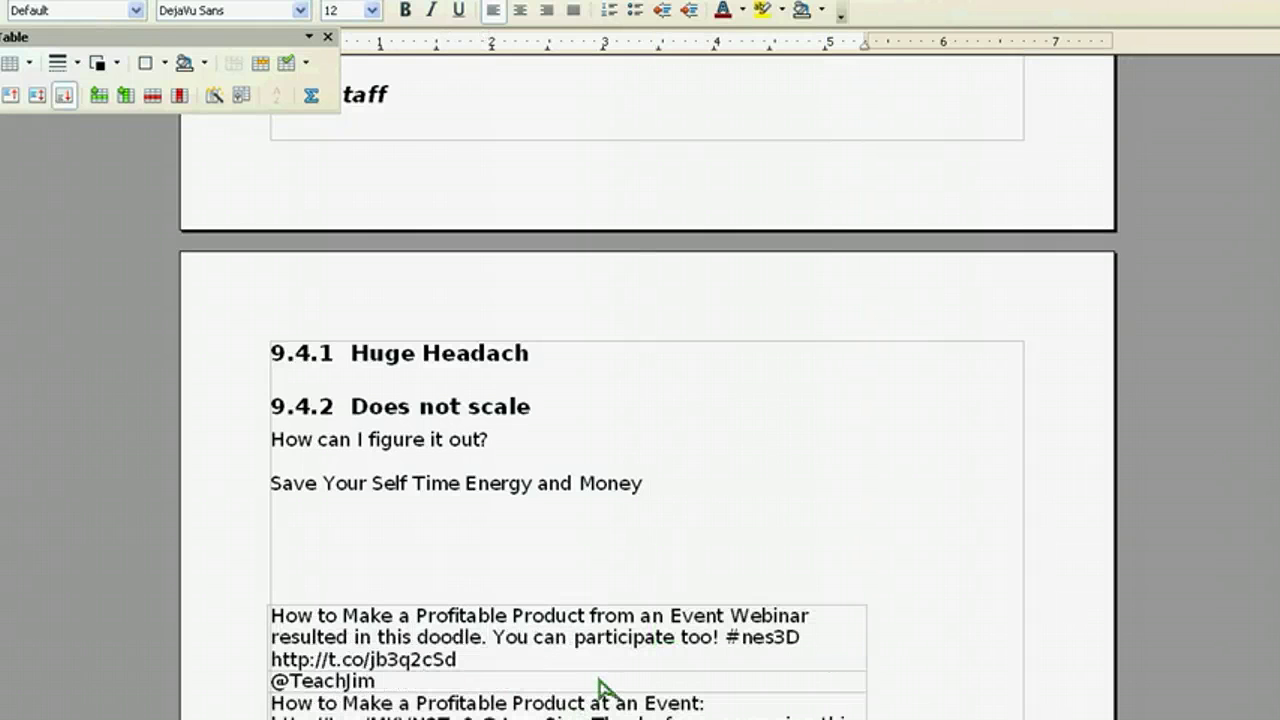
Insert five blank lines between "Save Your Self Time Energy and Money" and the tweet table
click(468, 573)
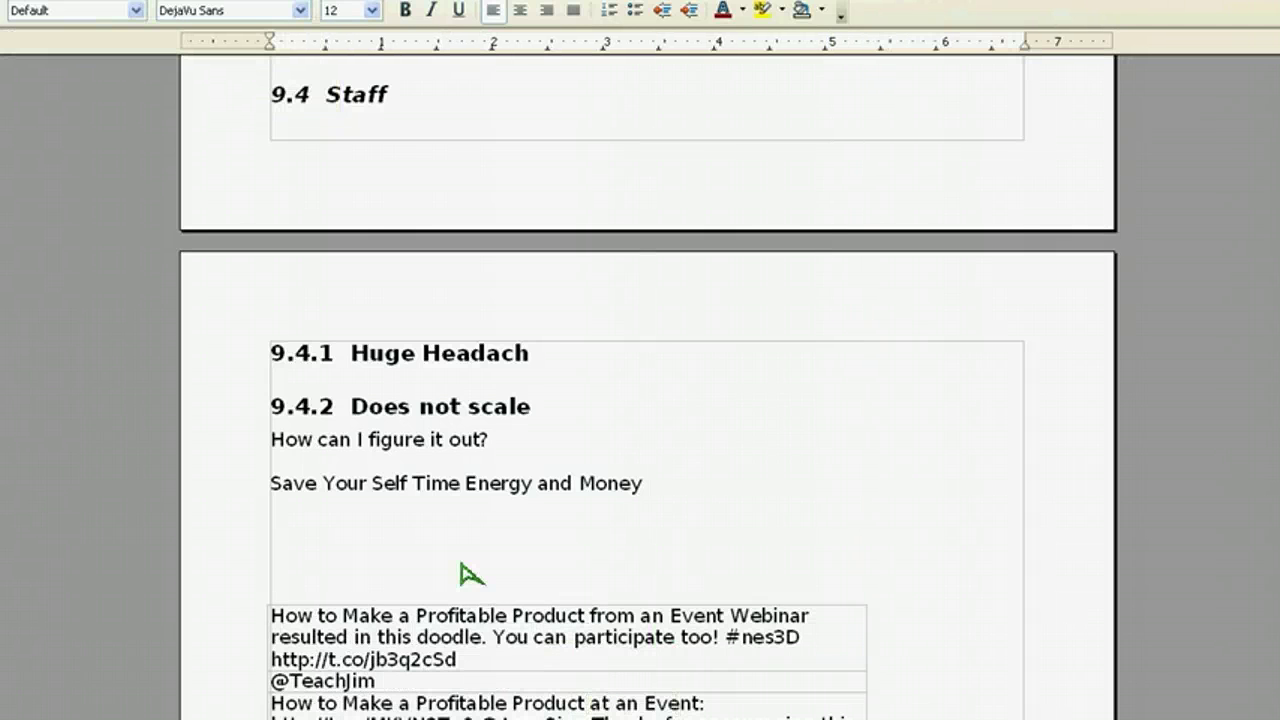
key(Return)
key(Return)
key(Return)
key(Return)
key(Return)
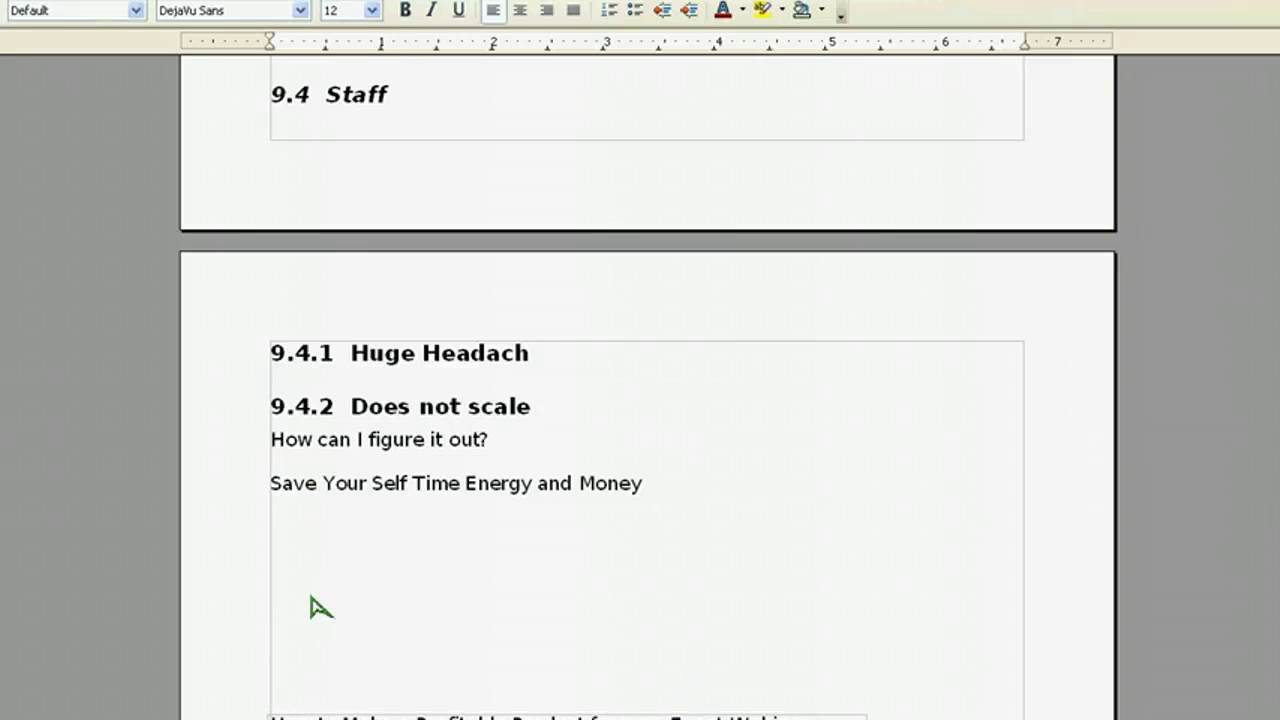
right_click(322, 592)
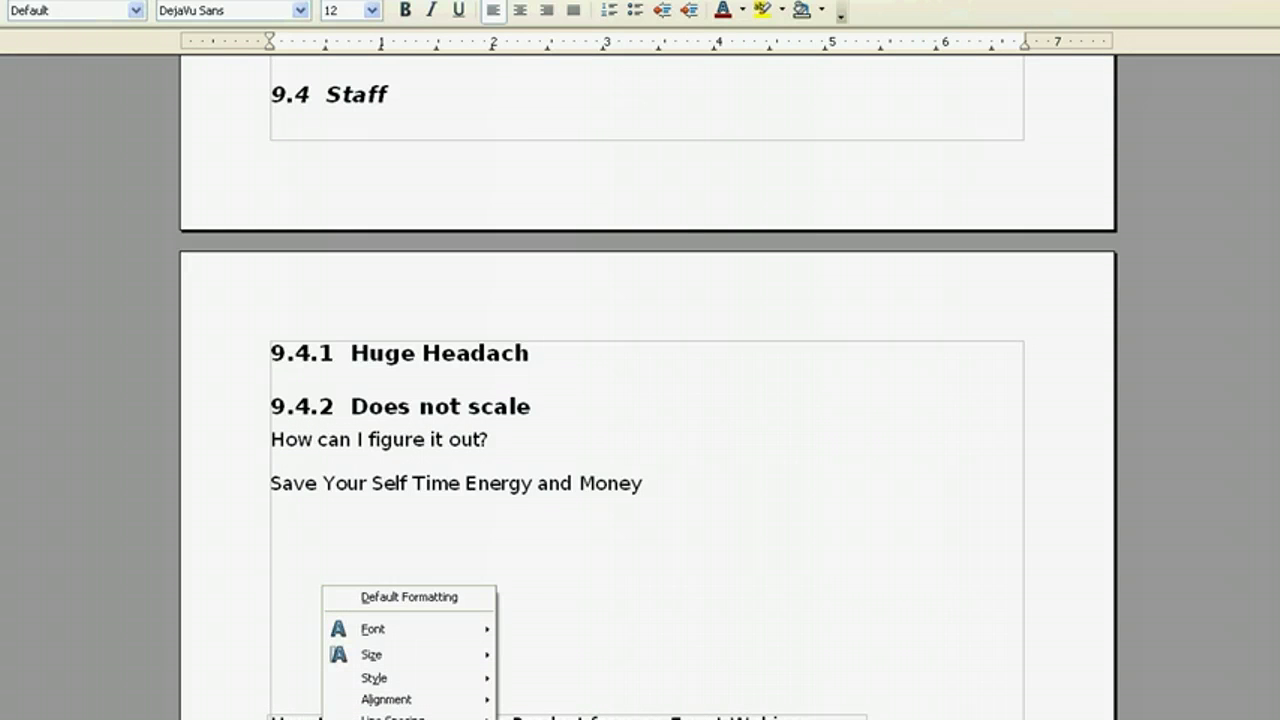
key(Escape)
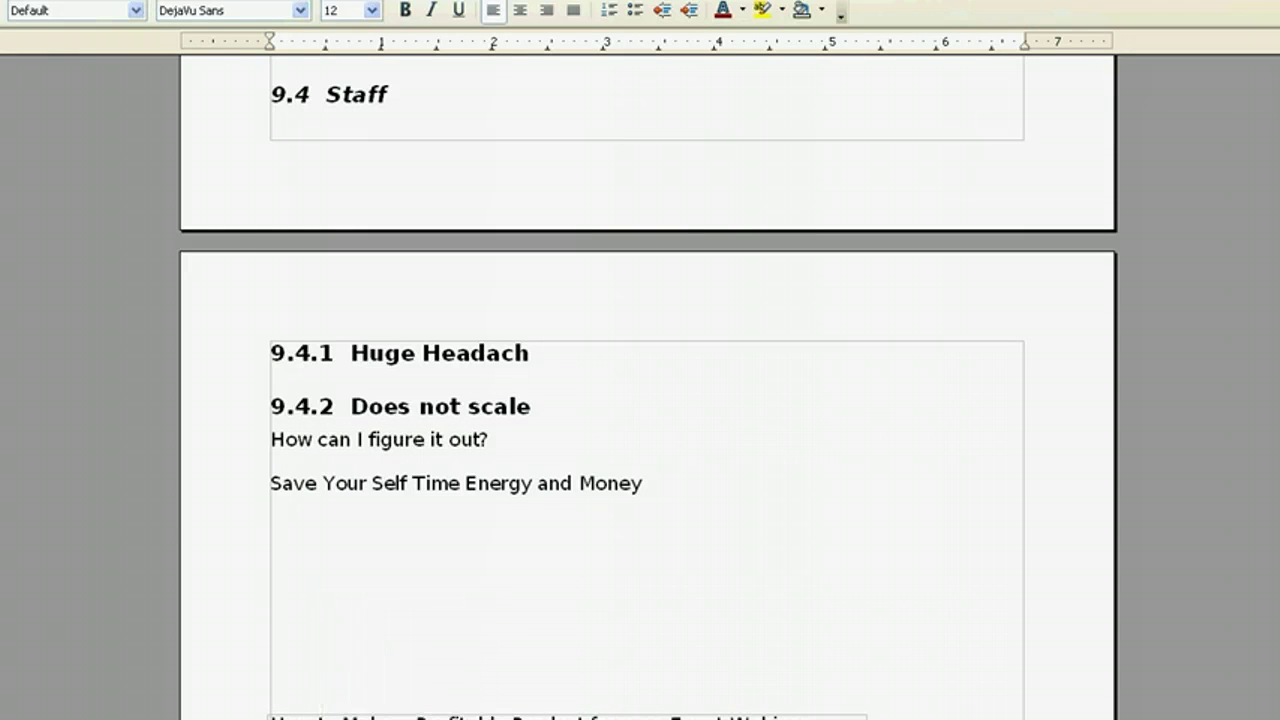
Paste the copied tweets above the tweet table as Unformatted text using Paste Special
key(alt+e)
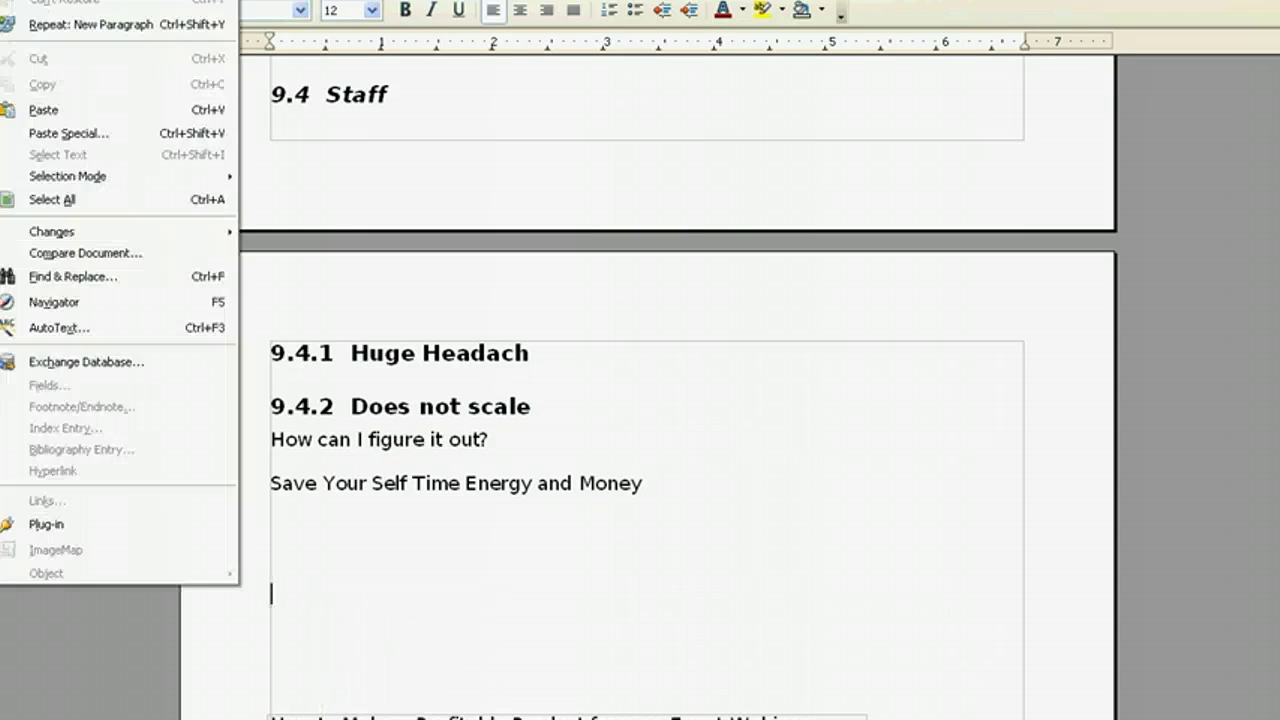
click(104, 134)
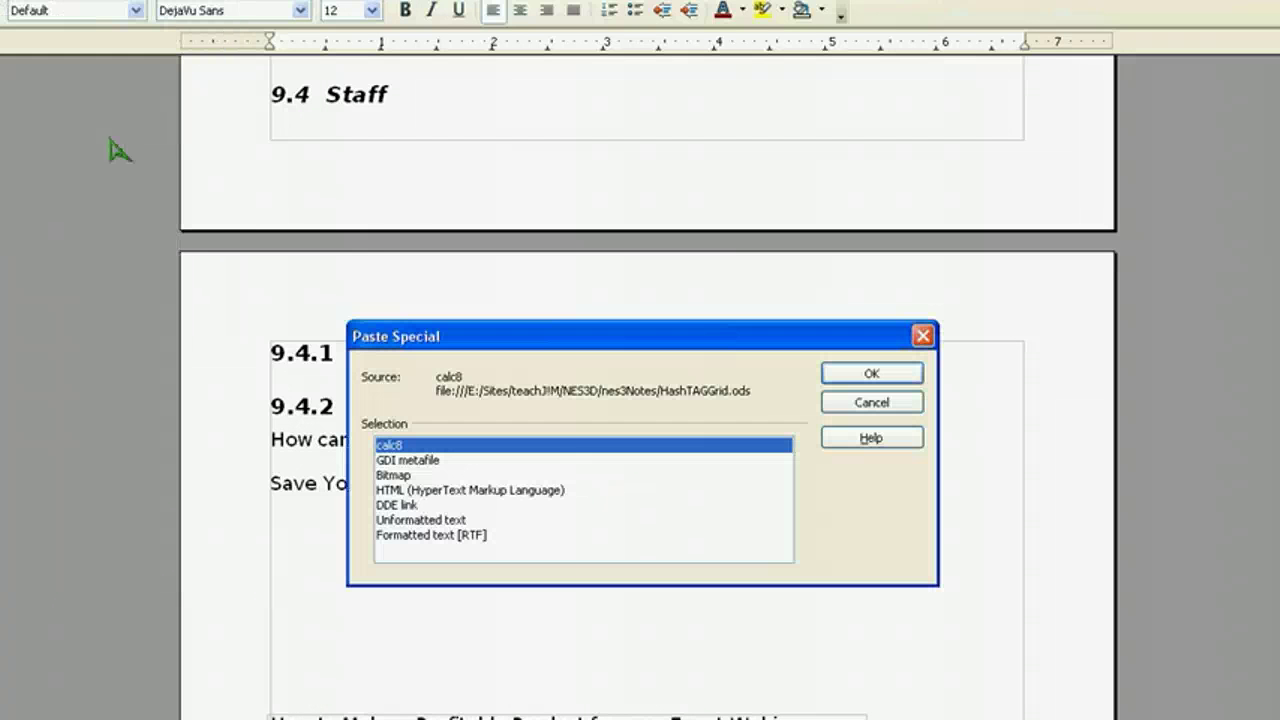
click(433, 522)
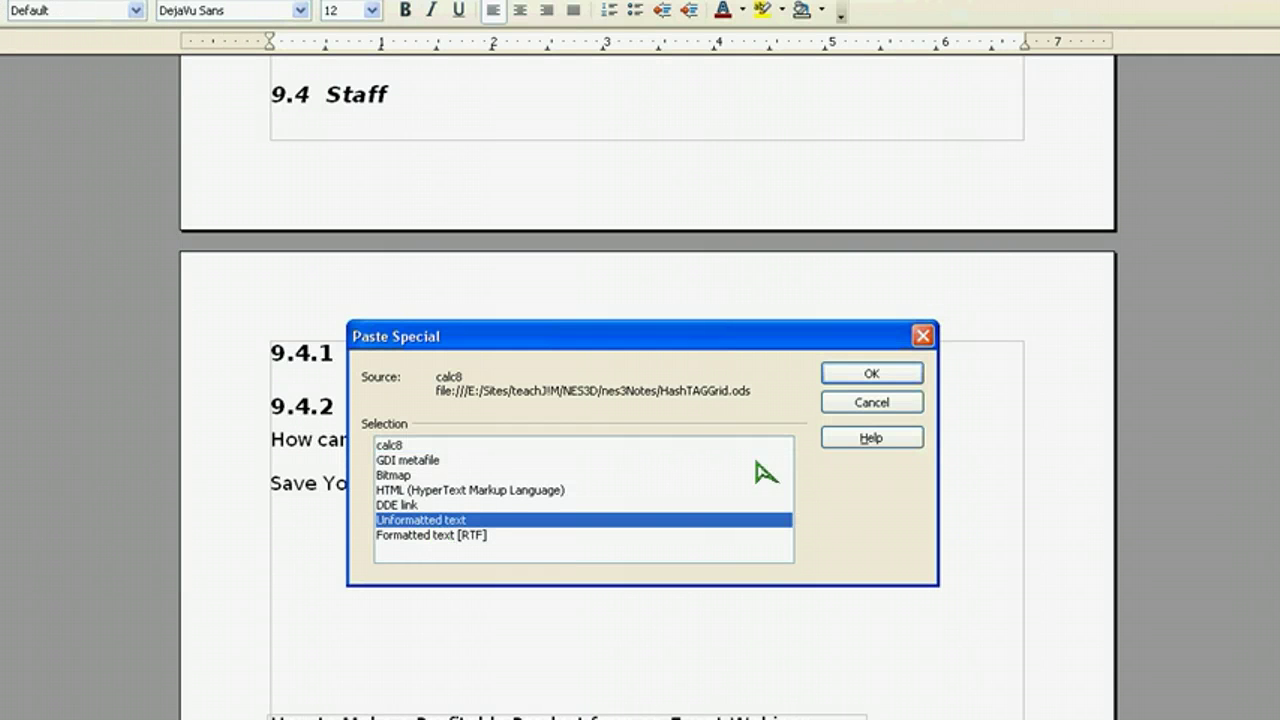
click(888, 378)
scroll(435, 463, up, 7)
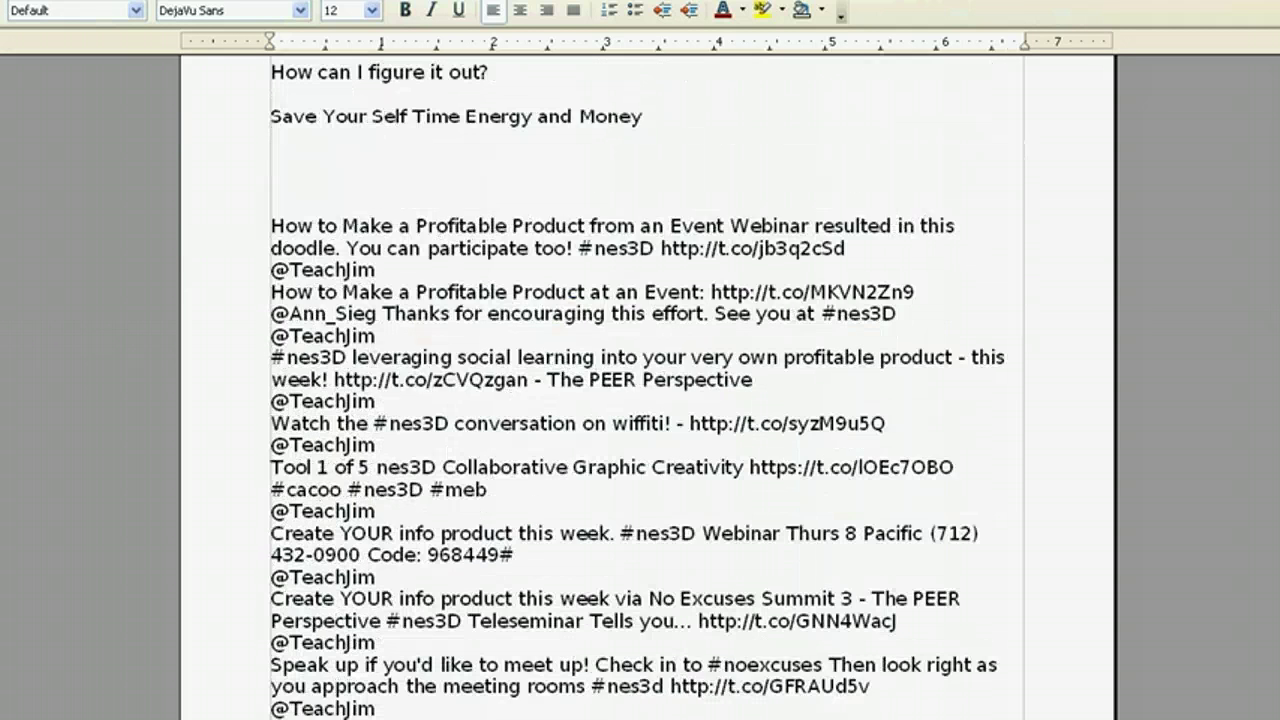
Separate the first five unformatted tweets by inserting a blank line after each one's author line
click(435, 463)
key(Return)
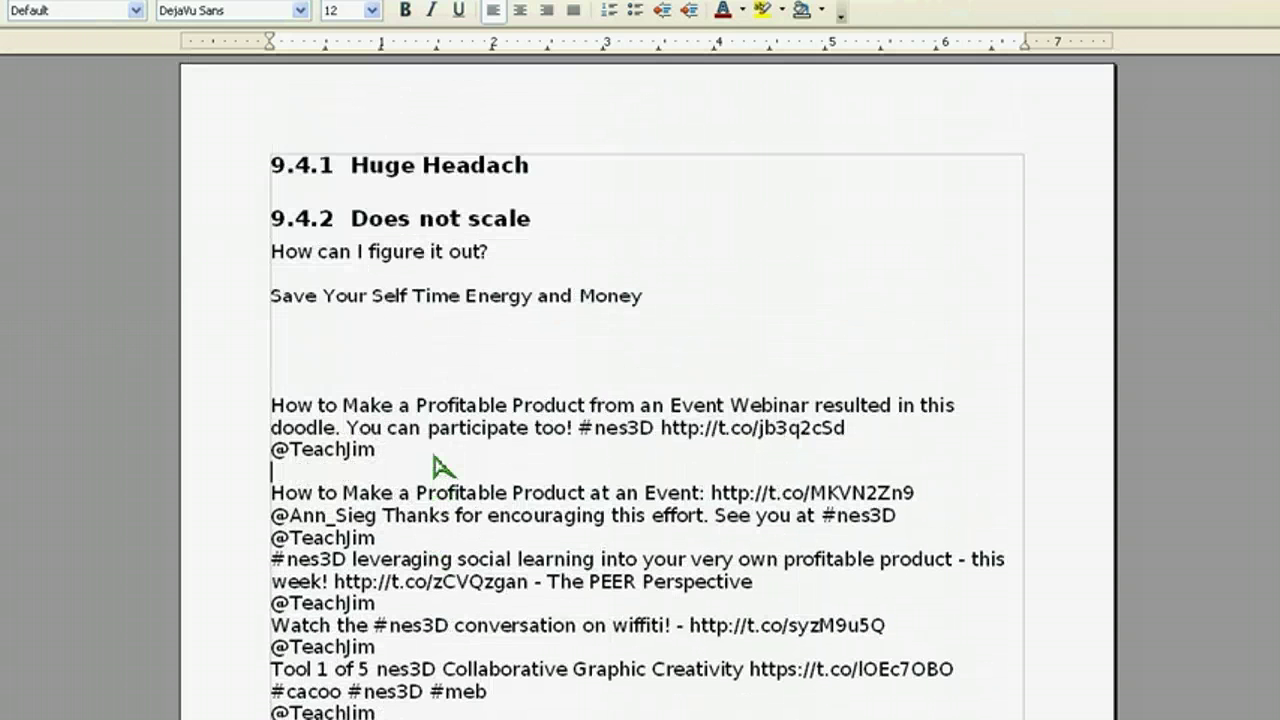
key(Down)
key(Down)
key(Down)
key(Down)
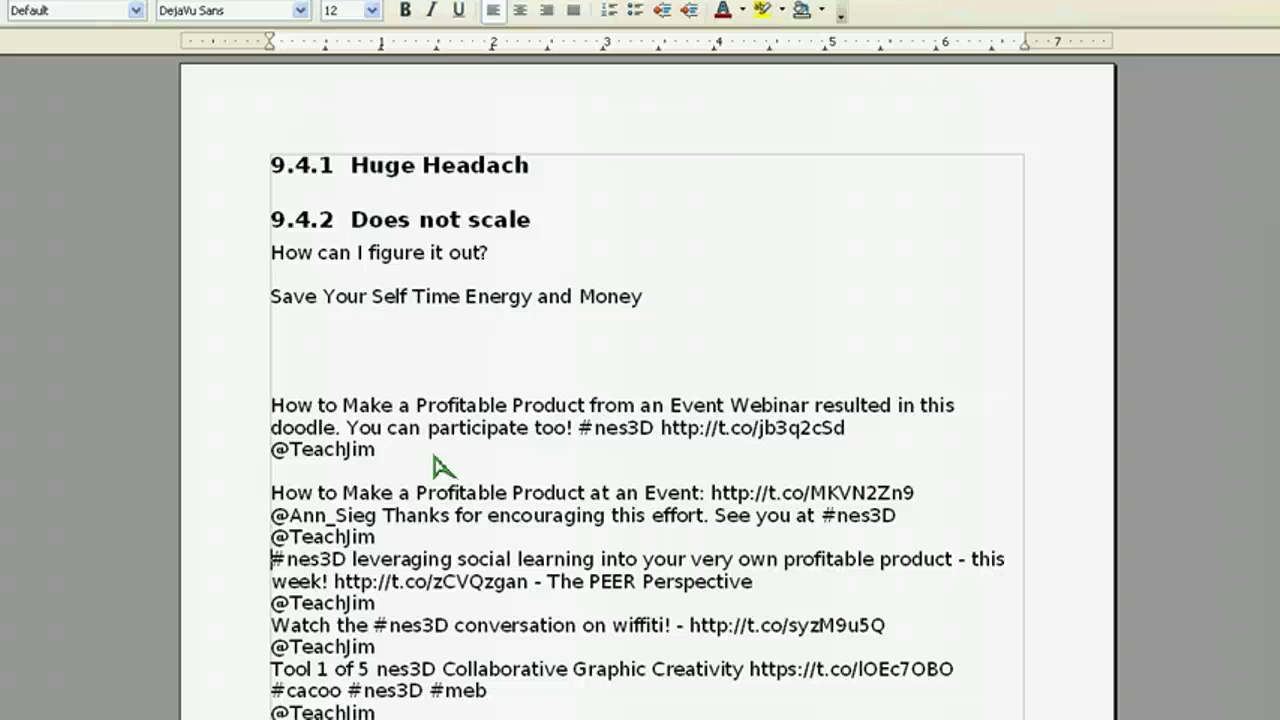
key(Return)
key(Down)
key(Down)
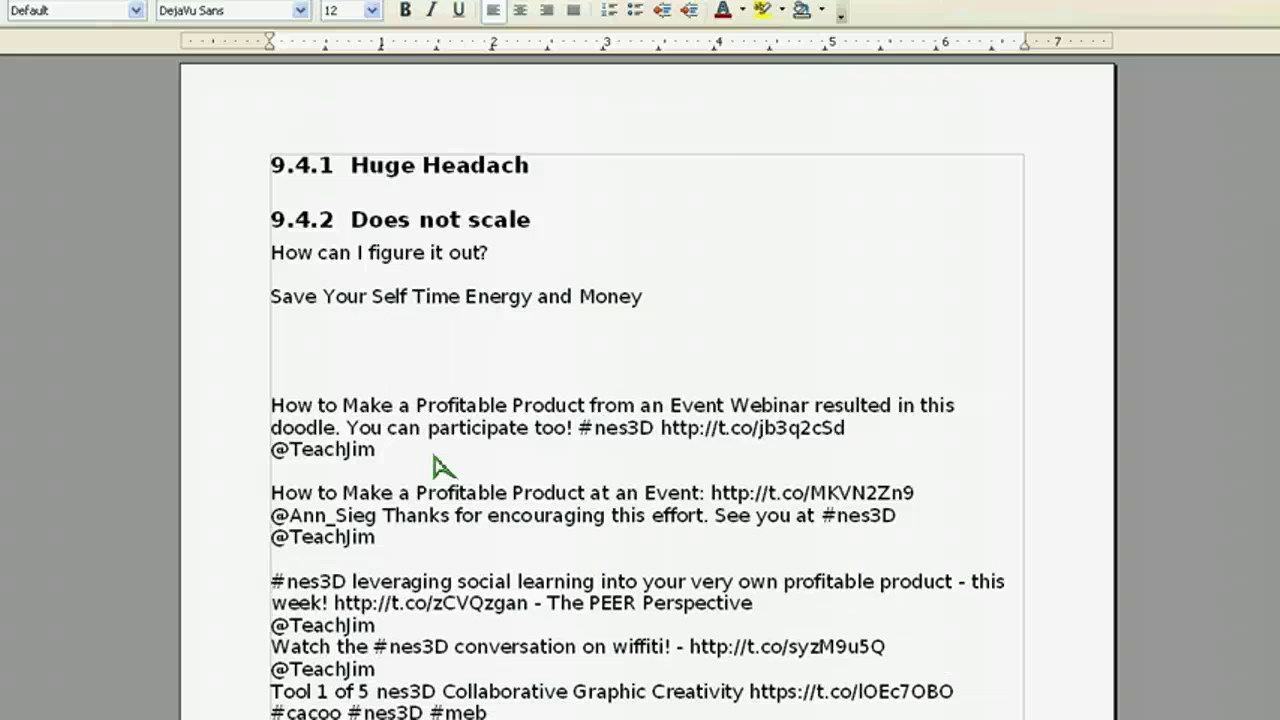
key(Return)
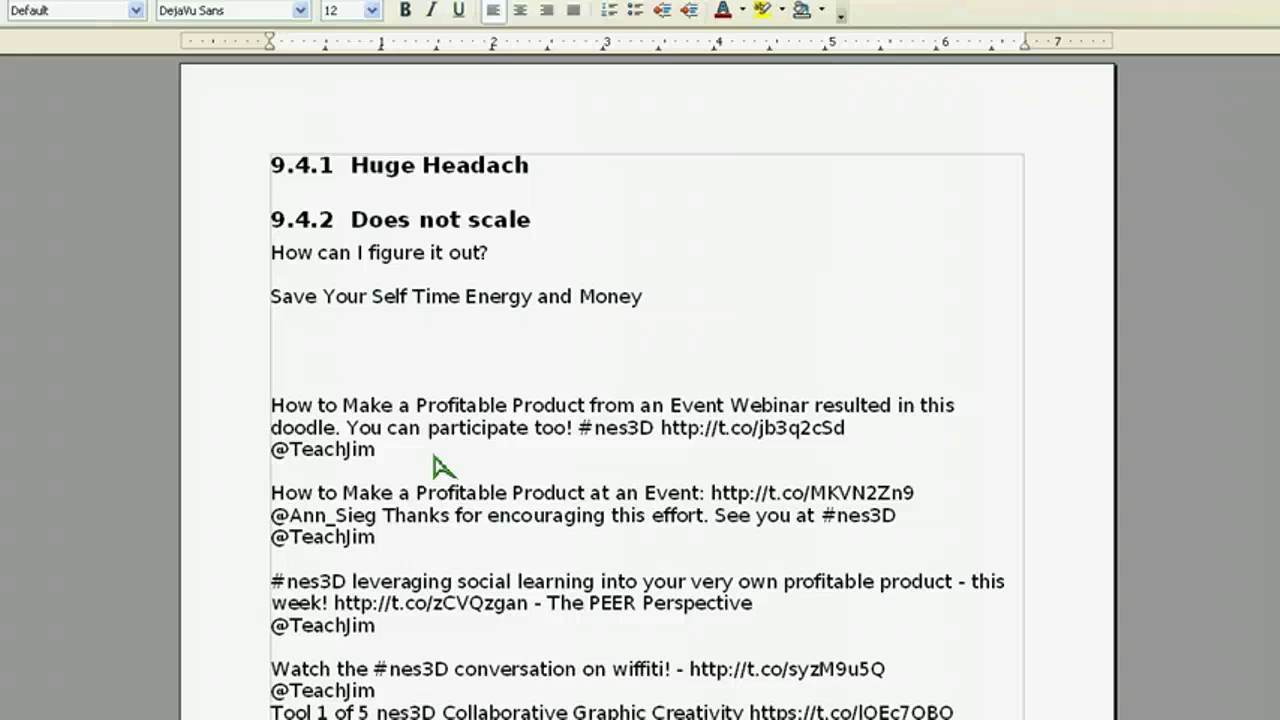
key(Return)
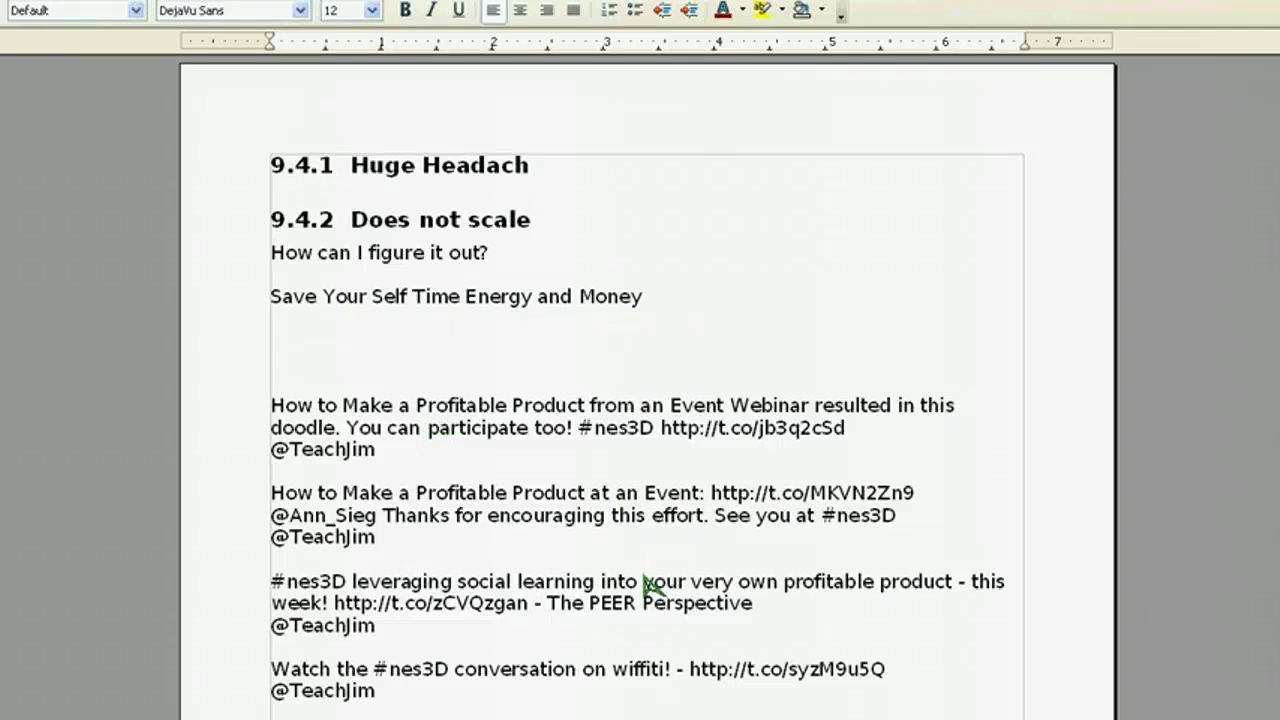
scroll(707, 640, down, 7)
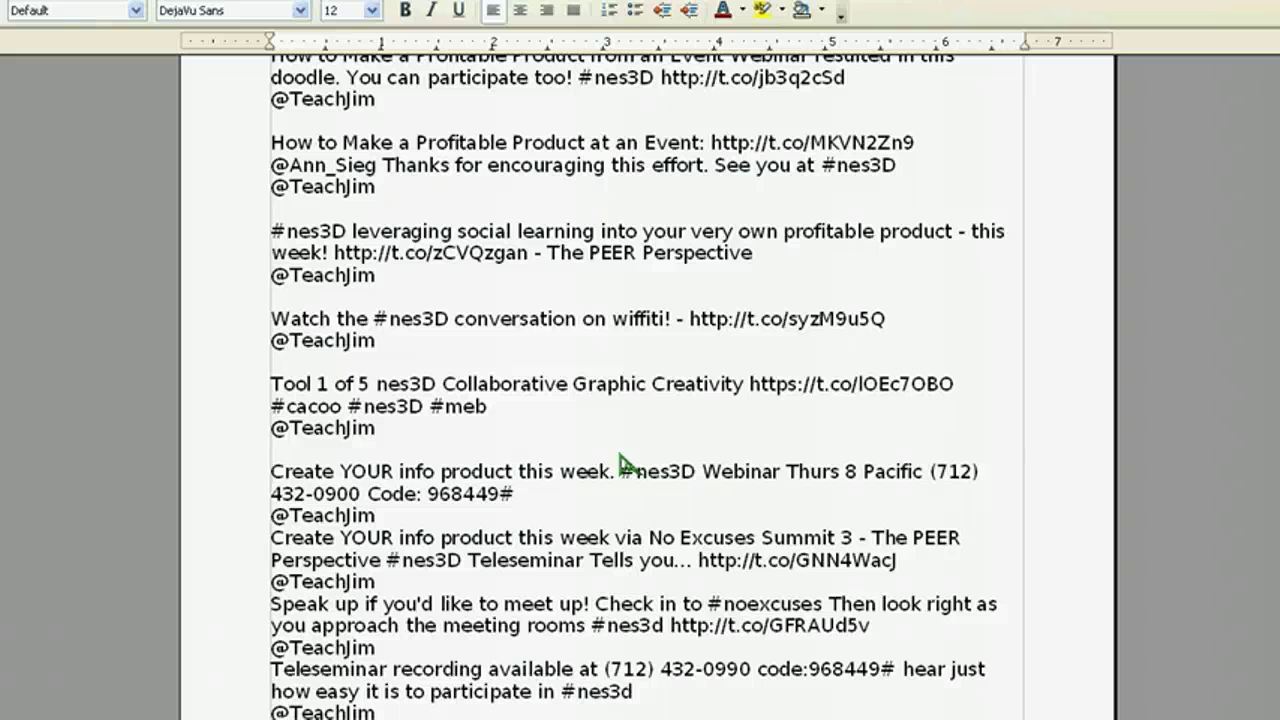
Switch to the other Writer document with the list of topics and examine the "Puts your prospect in a state" line
key(alt+Tab)
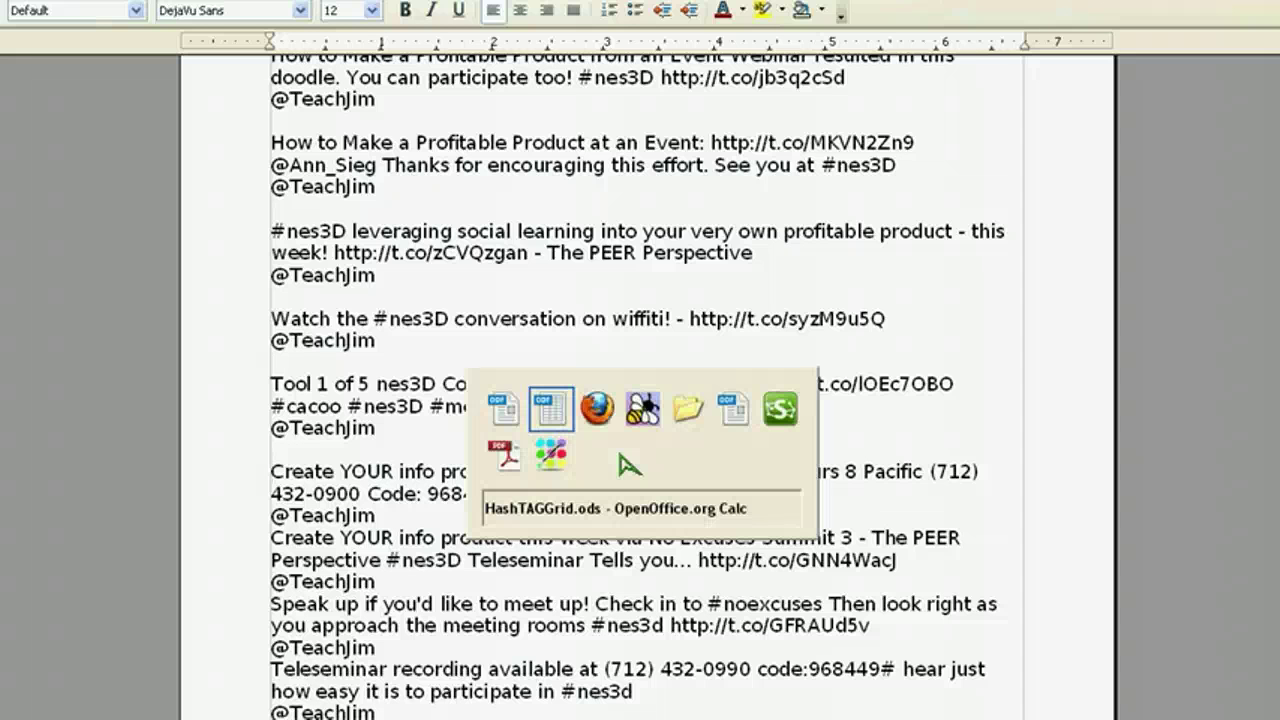
key(alt+Tab)
key(alt+Tab)
key(alt+Tab)
key(alt+Tab)
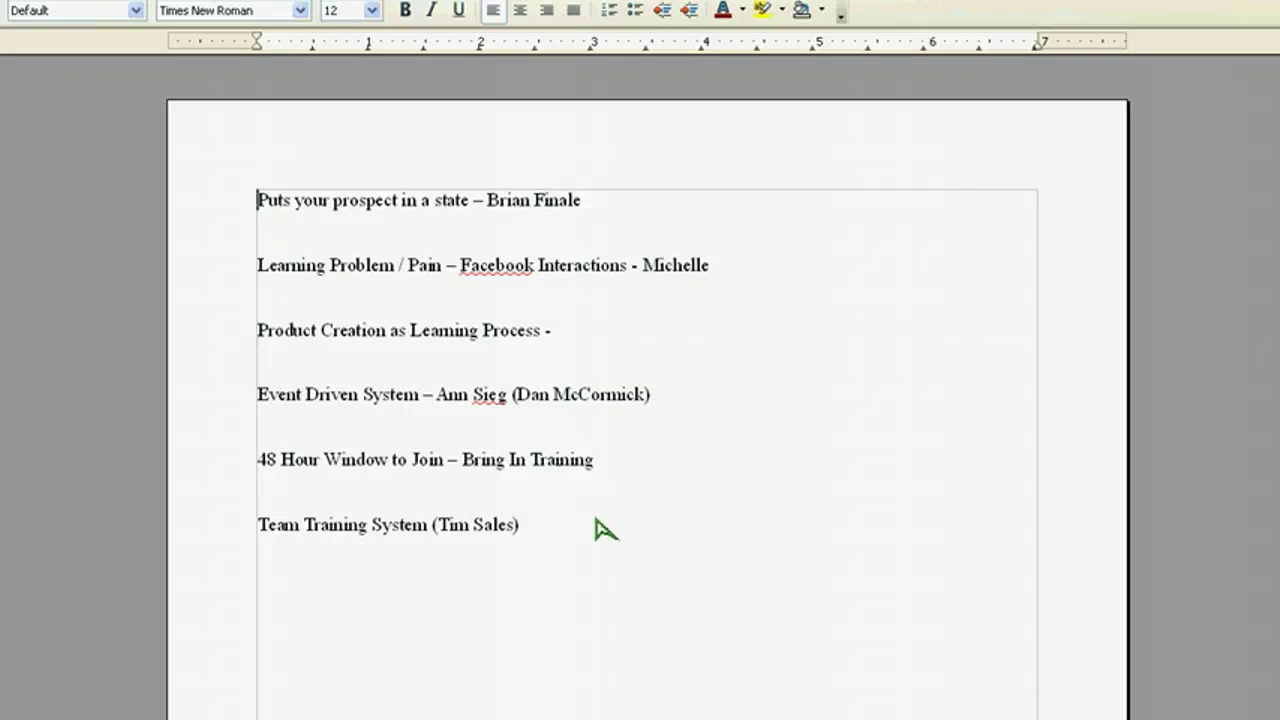
scroll(560, 437, down, 2)
scroll(470, 380, up, 2)
drag(487, 205, 600, 207)
click(393, 205)
drag(488, 200, 592, 207)
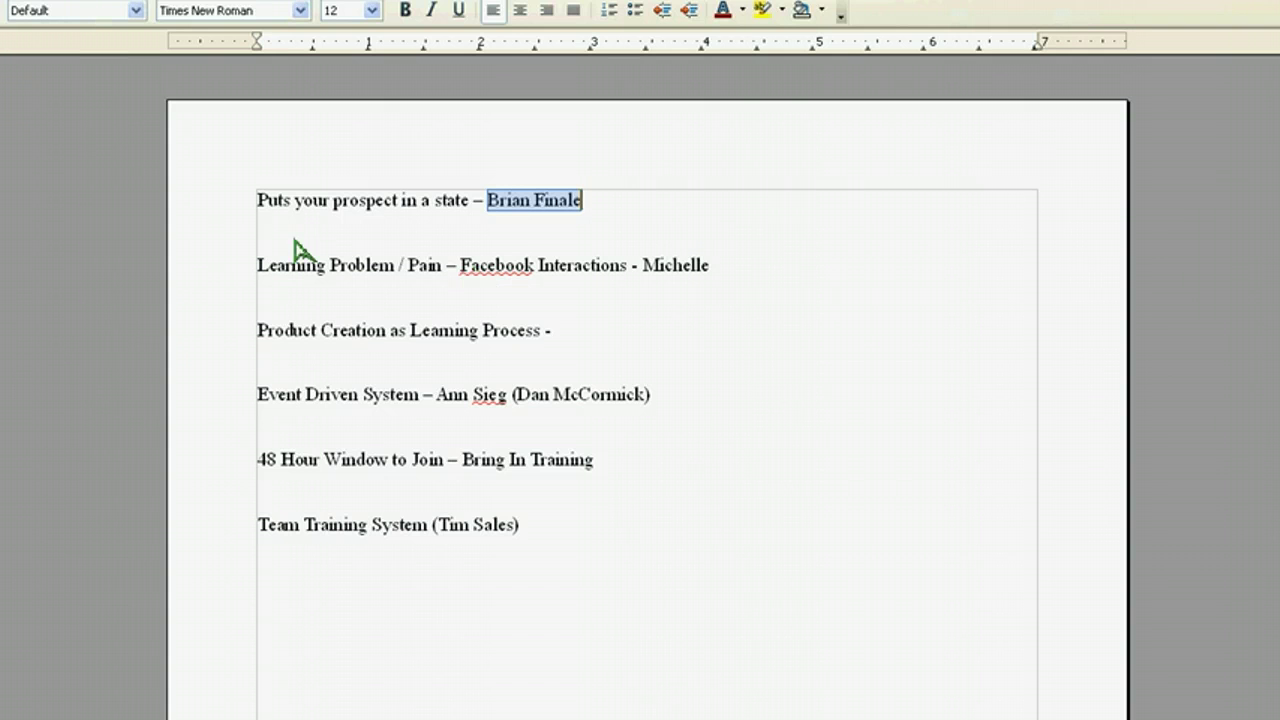
click(515, 199)
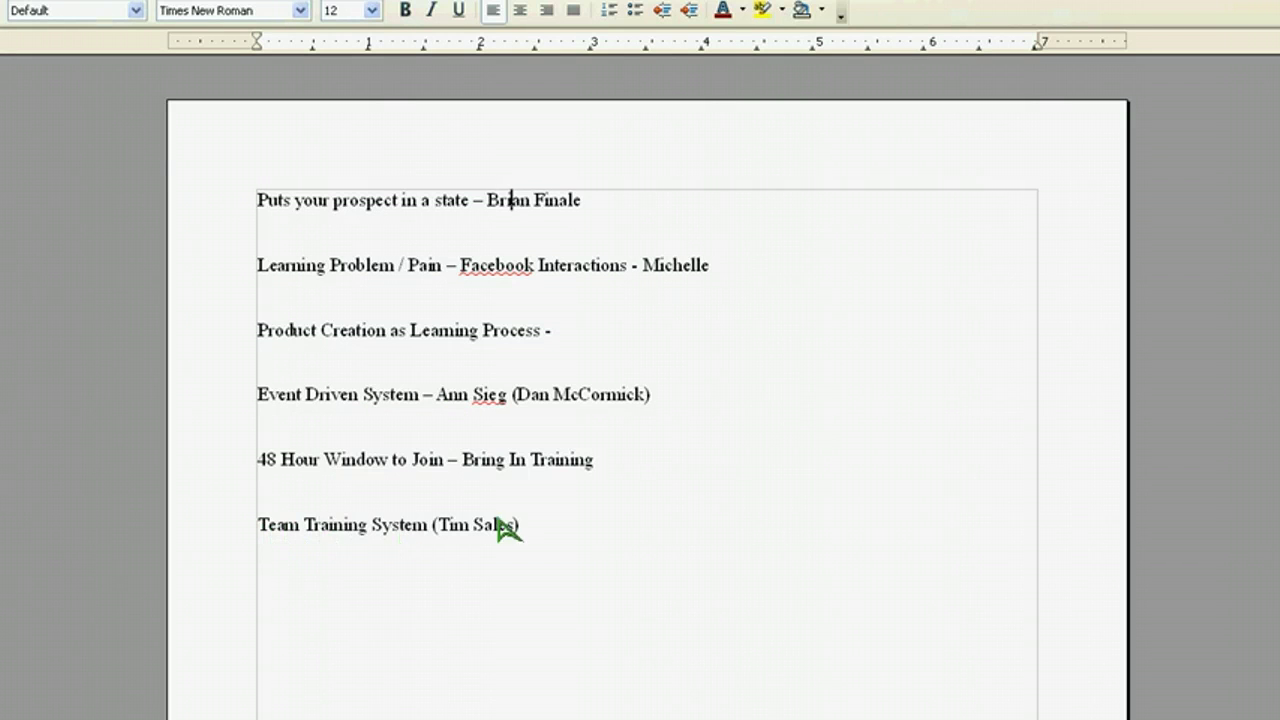
Examine the "48 Hour Window to Join – Bring In Training" line and the rest of the topic list
click(323, 459)
drag(355, 465, 487, 467)
click(487, 467)
drag(593, 460, 436, 466)
click(600, 465)
click(612, 210)
scroll(663, 474, down, 2)
scroll(657, 457, up, 2)
Switch to HashTAGGrid.ods in Calc and show the sheet with the "New Essential Skills in 3D" hashtag grid
key(alt+Tab)
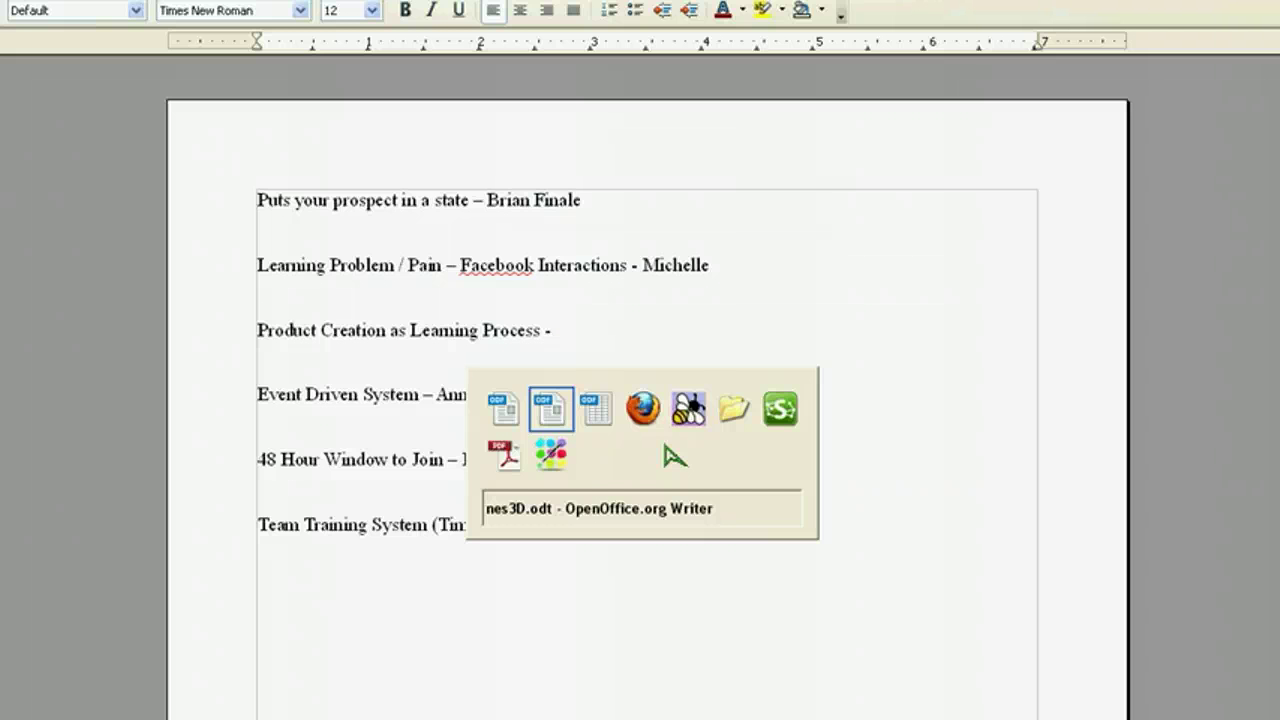
key(alt+Tab)
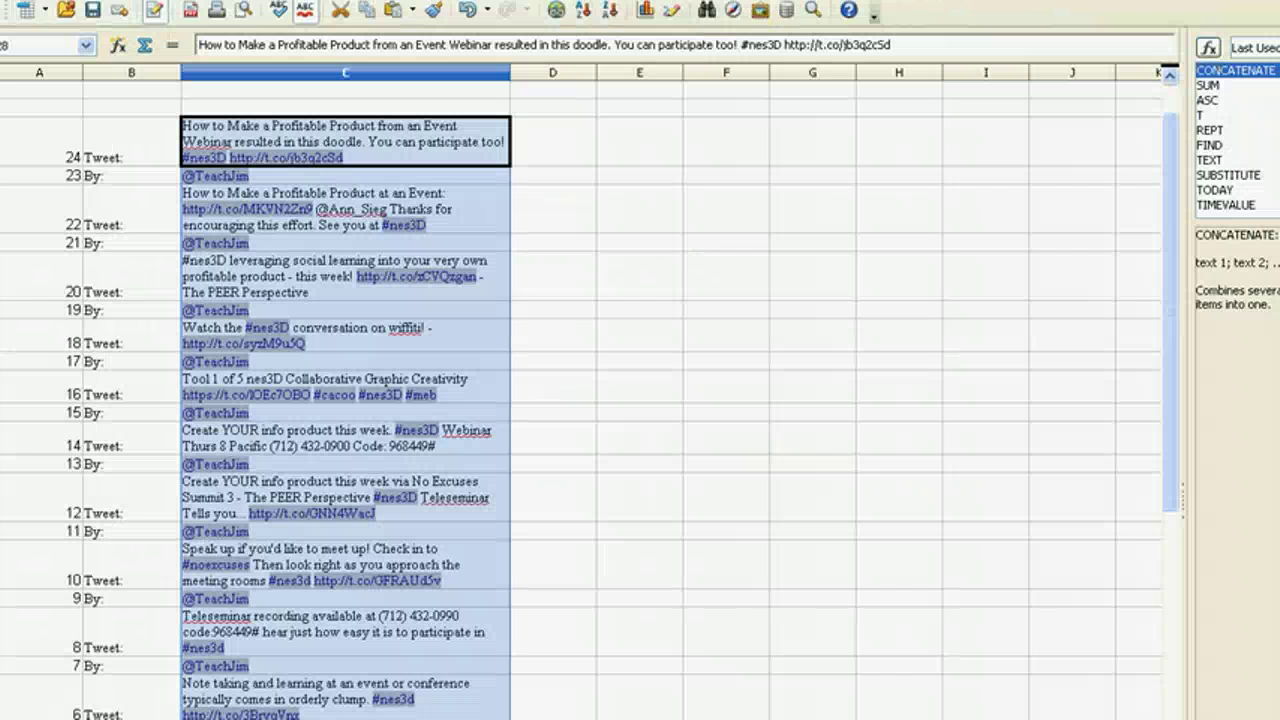
key(ctrl+Page_Up)
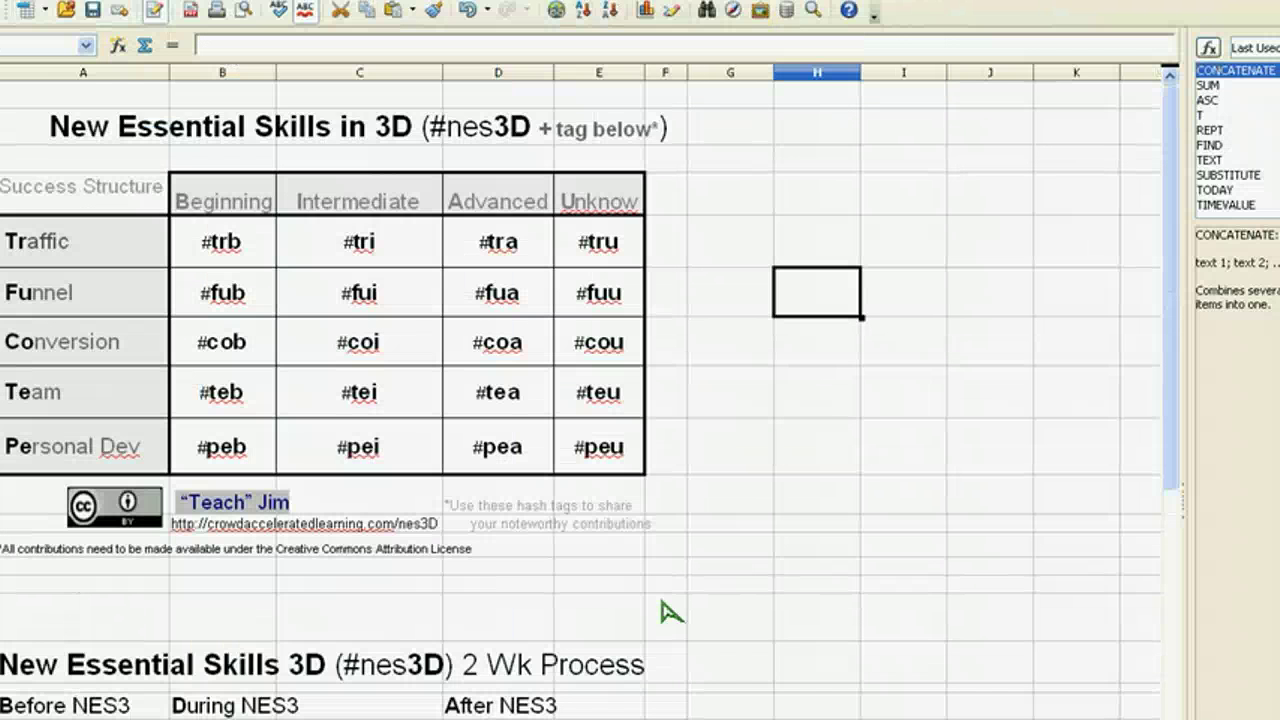